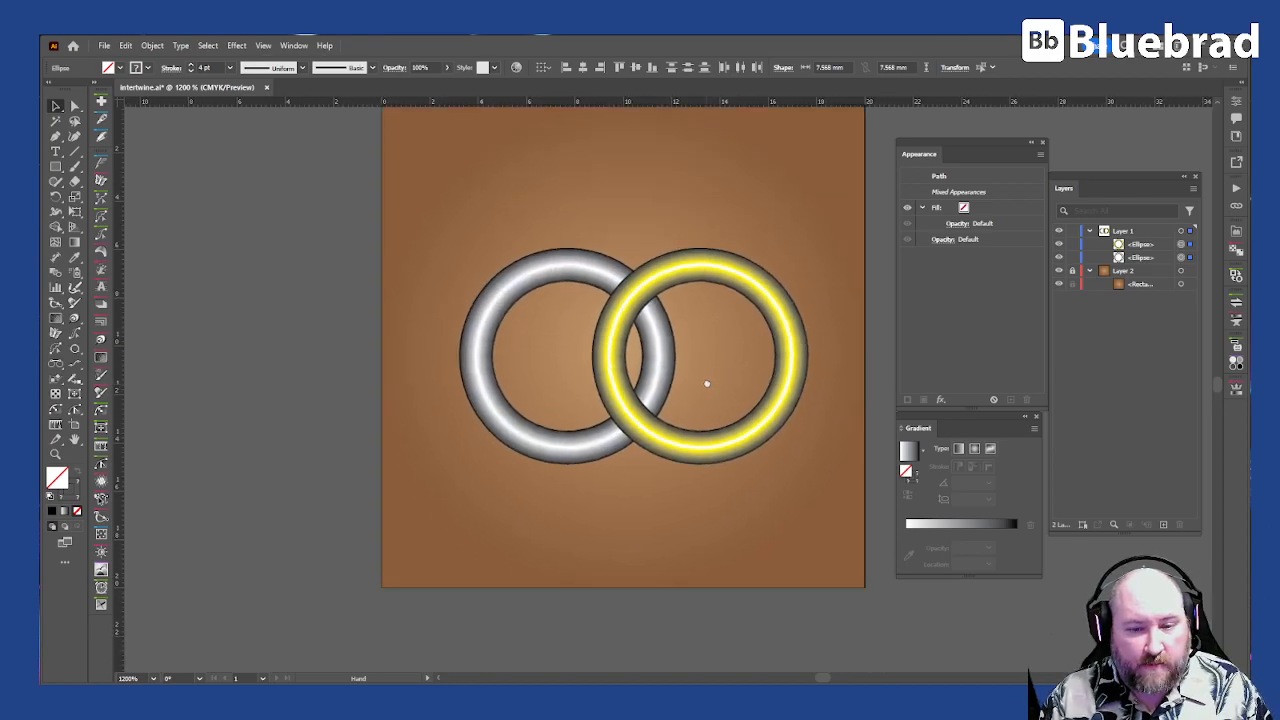
# Step: Inspect the gradient strokes applied to the yellow and silver rings
pyautogui.moveTo(732, 357); pyautogui.dragTo(727, 337)
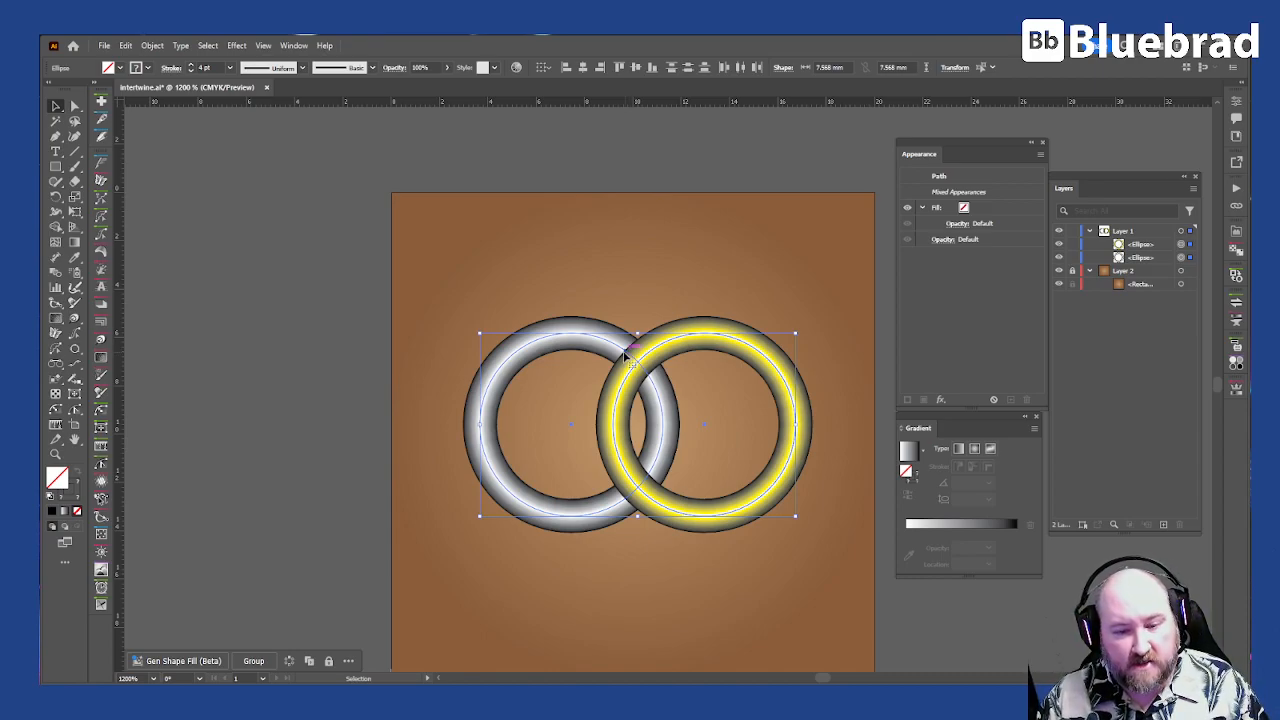
pyautogui.click(929, 626)
pyautogui.click(727, 331)
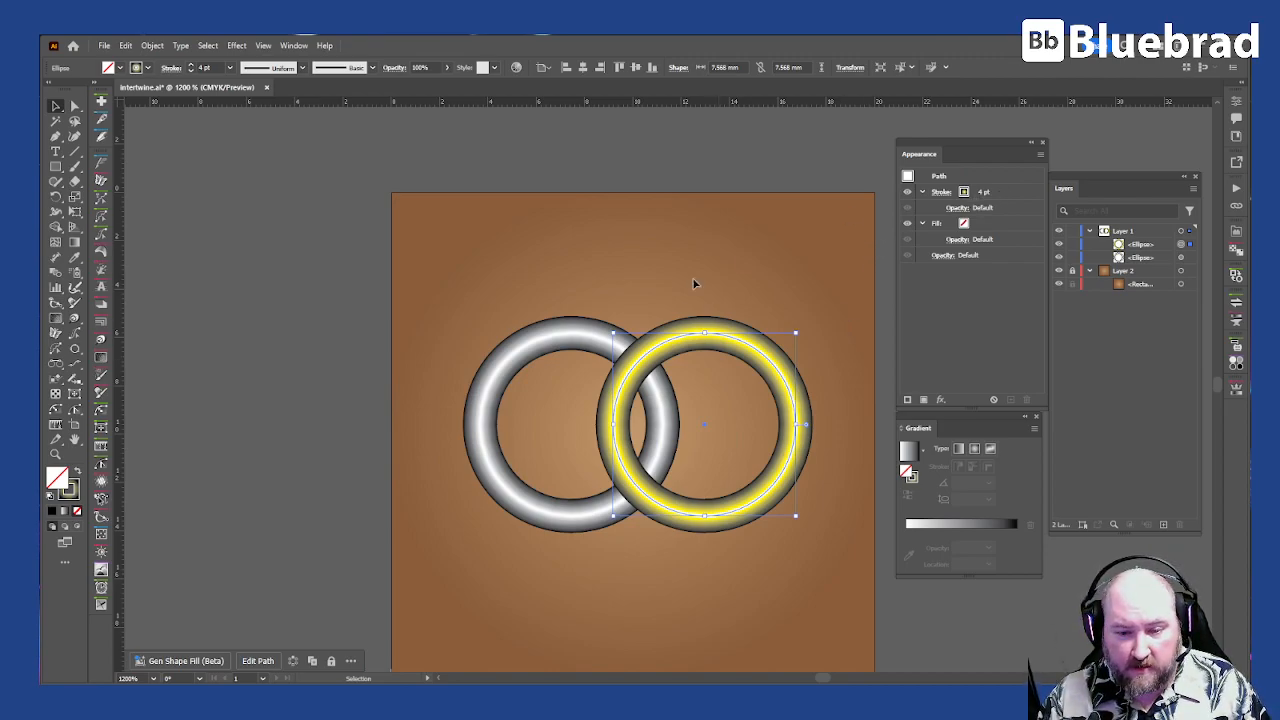
pyautogui.click(966, 199)
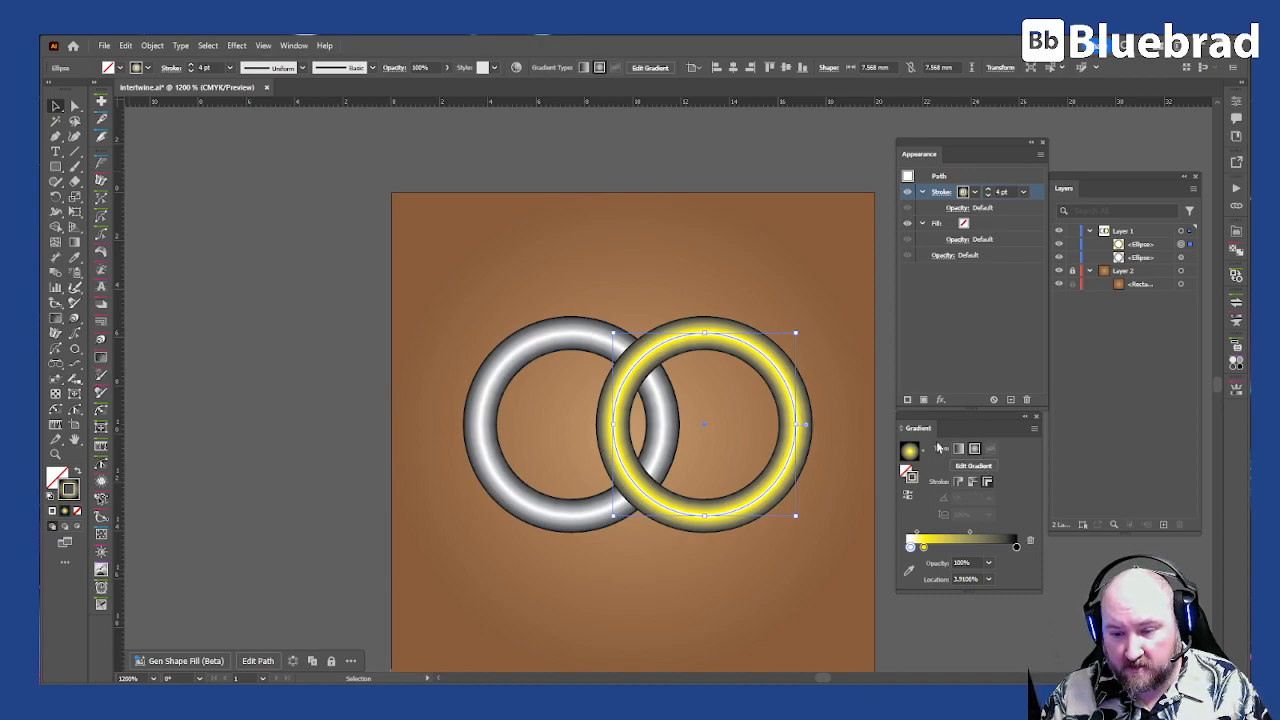
pyautogui.click(545, 340)
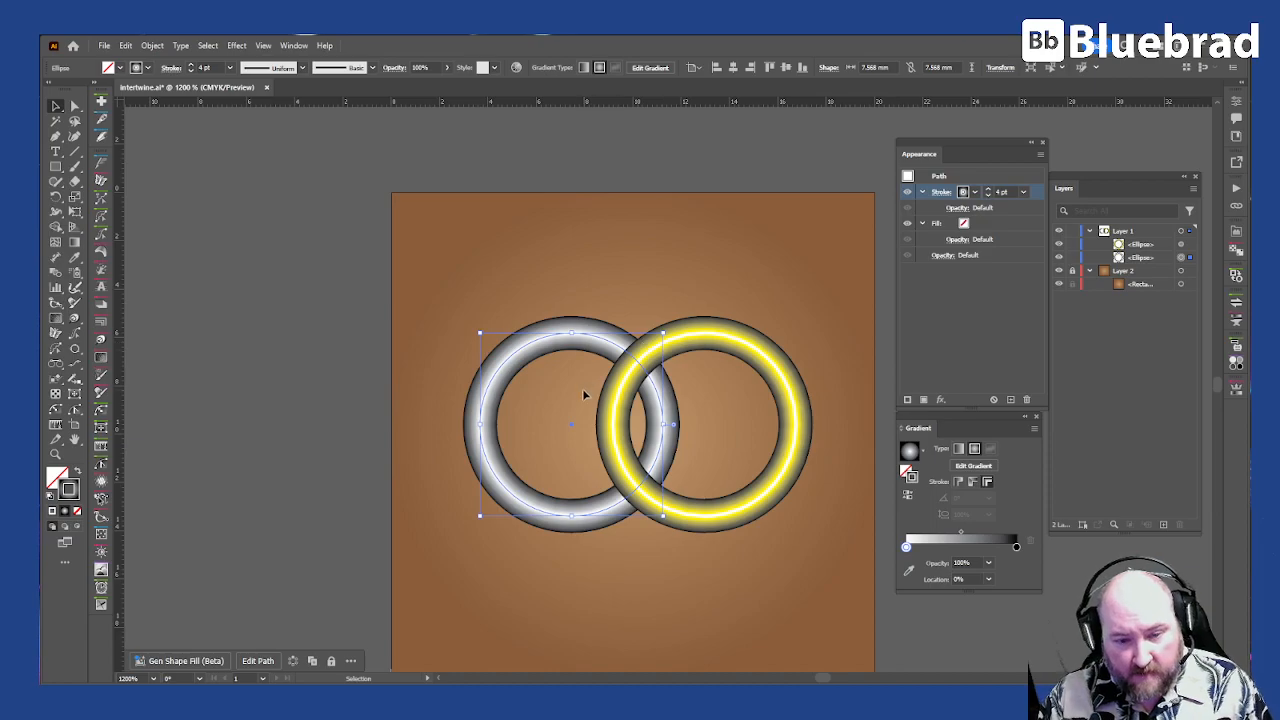
pyautogui.click(703, 325)
# Step: Select both rings, duplicate Layer 1, and hide the original layer as a backup
pyautogui.click(563, 335)
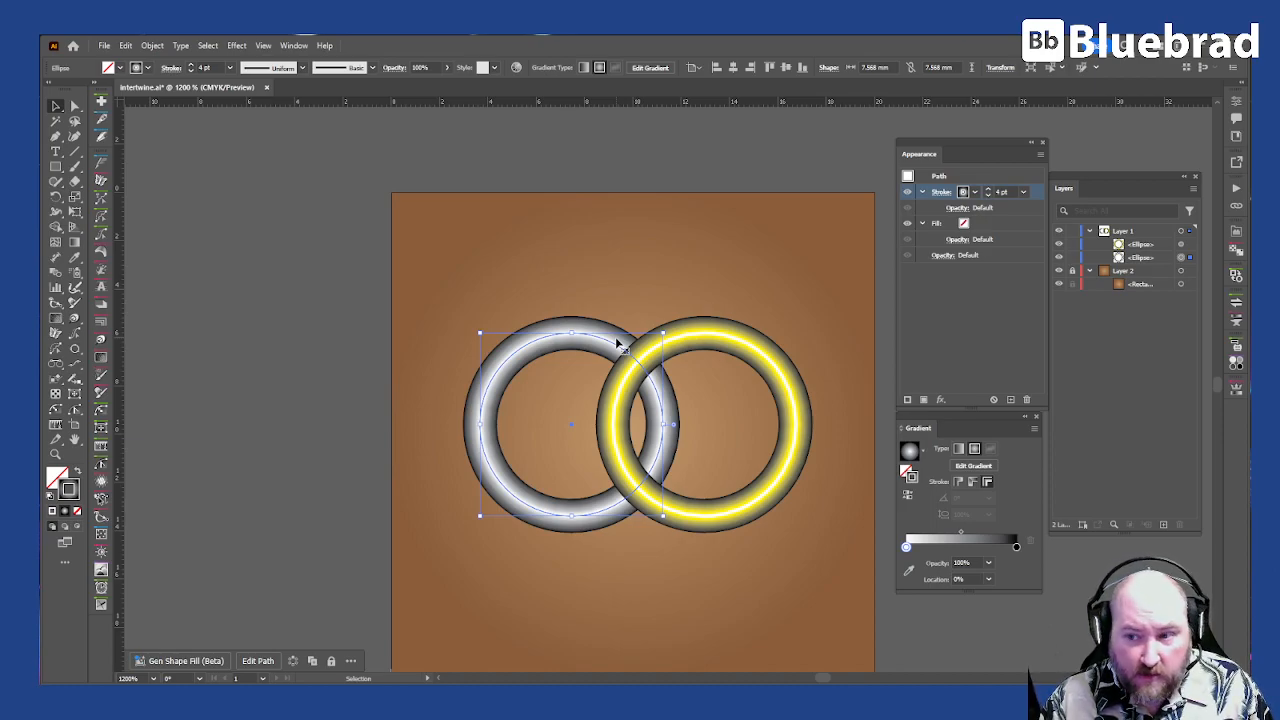
pyautogui.keyDown('shift'); pyautogui.click(706, 344); pyautogui.keyUp('shift')
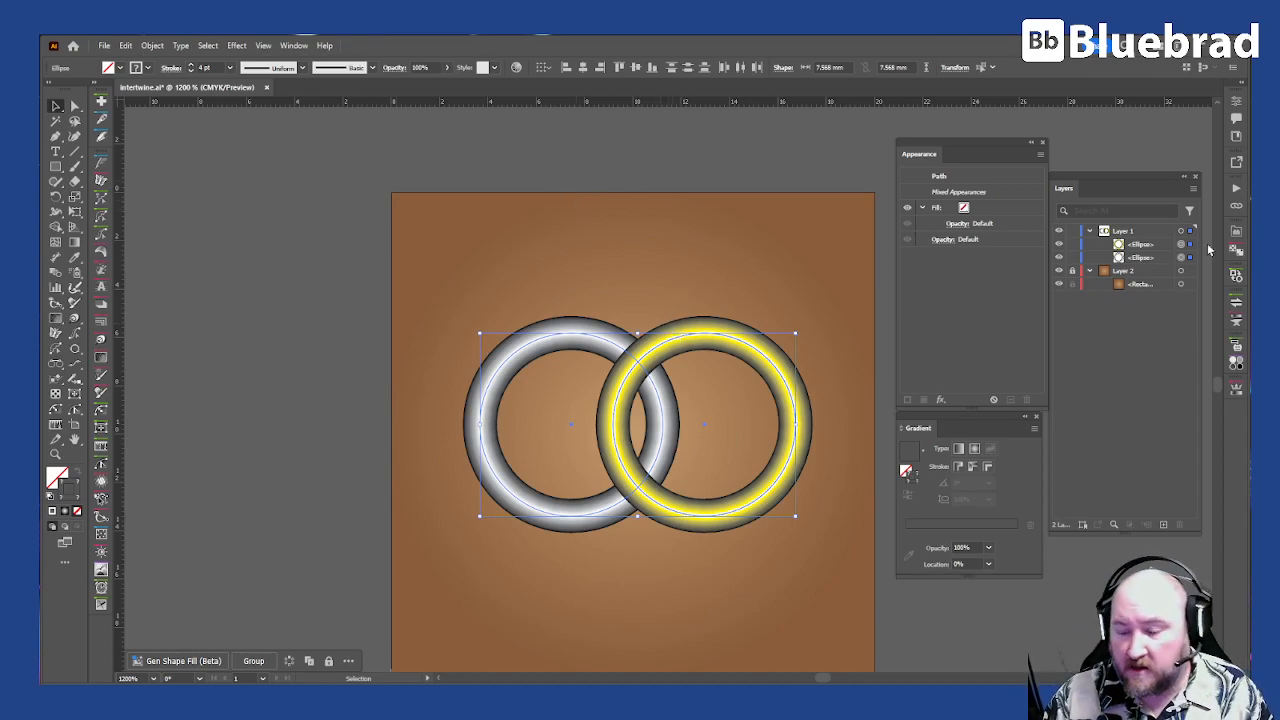
pyautogui.moveTo(1163, 251); pyautogui.dragTo(1154, 459)
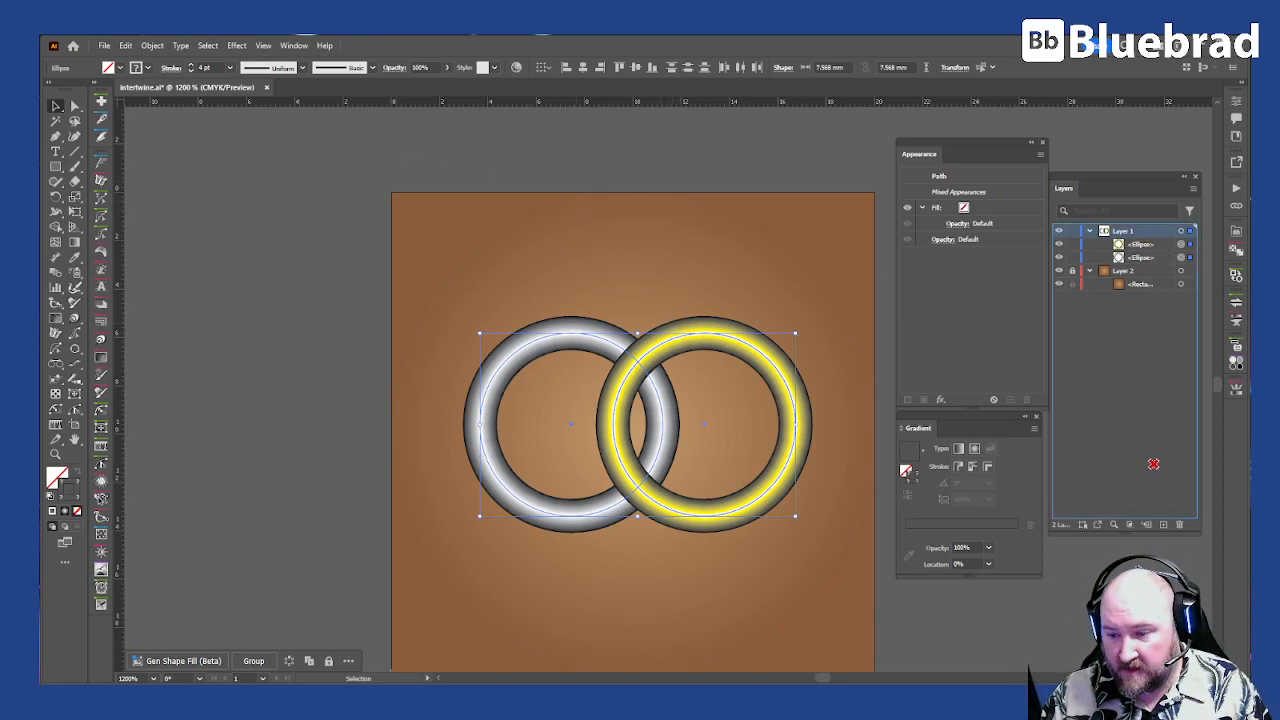
pyautogui.moveTo(1168, 526); pyautogui.dragTo(1164, 524)
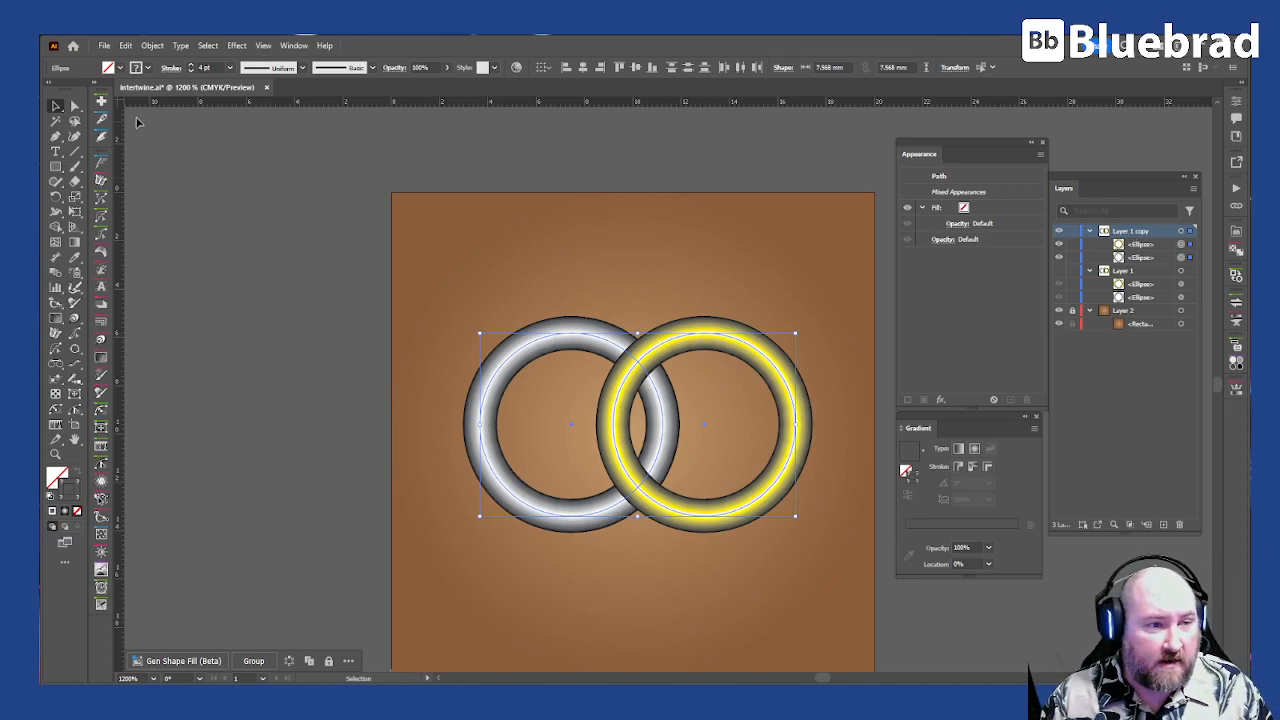
# Step: Make an Intertwine object from both rings and bring the silver ring in front of the yellow one at the lower overlap
pyautogui.click(152, 45)
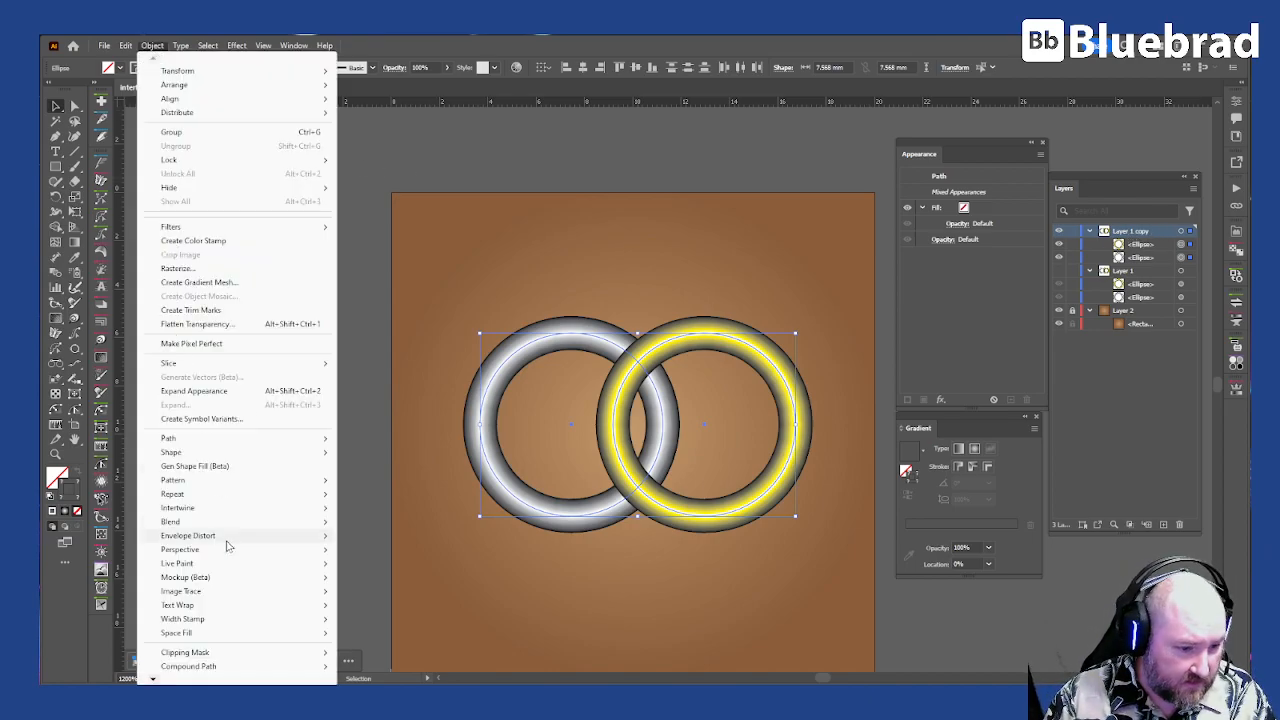
pyautogui.moveTo(238, 510)
pyautogui.click(368, 509)
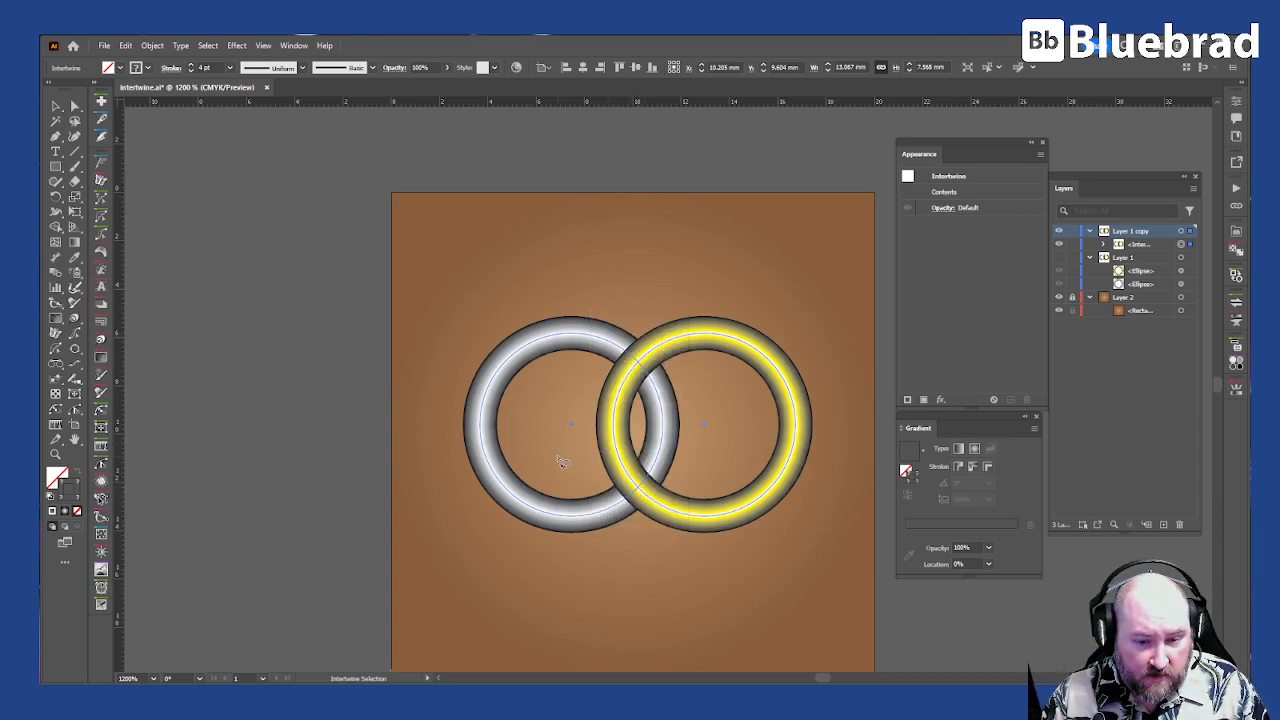
pyautogui.moveTo(561, 462)
pyautogui.mouseDown()
pyautogui.moveTo(640, 419)
pyautogui.moveTo(710, 462)
pyautogui.moveTo(712, 512)
pyautogui.moveTo(688, 556)
pyautogui.moveTo(660, 566)
pyautogui.moveTo(600, 542)
pyautogui.moveTo(558, 490)
pyautogui.moveTo(560, 466)
pyautogui.mouseUp()
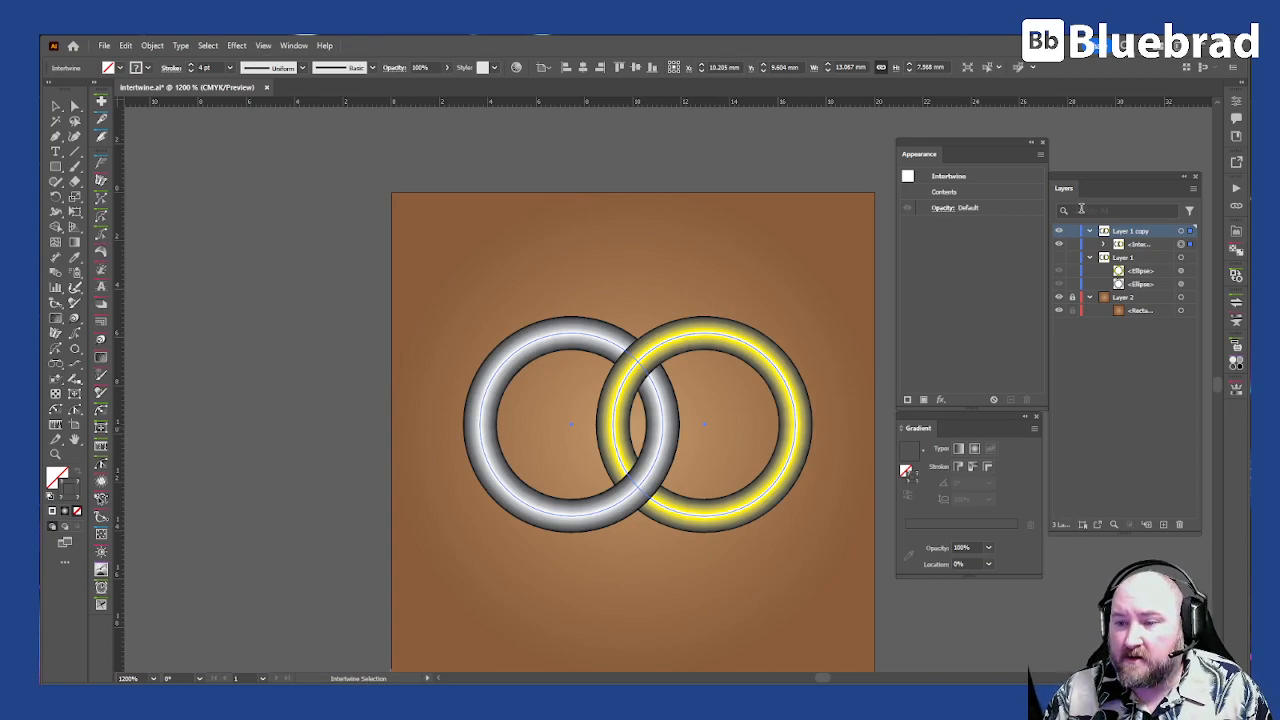
# Step: Duplicate the Intertwine object within Layer 1 copy, then lock and hide the lower one as a backup
pyautogui.click(1105, 244)
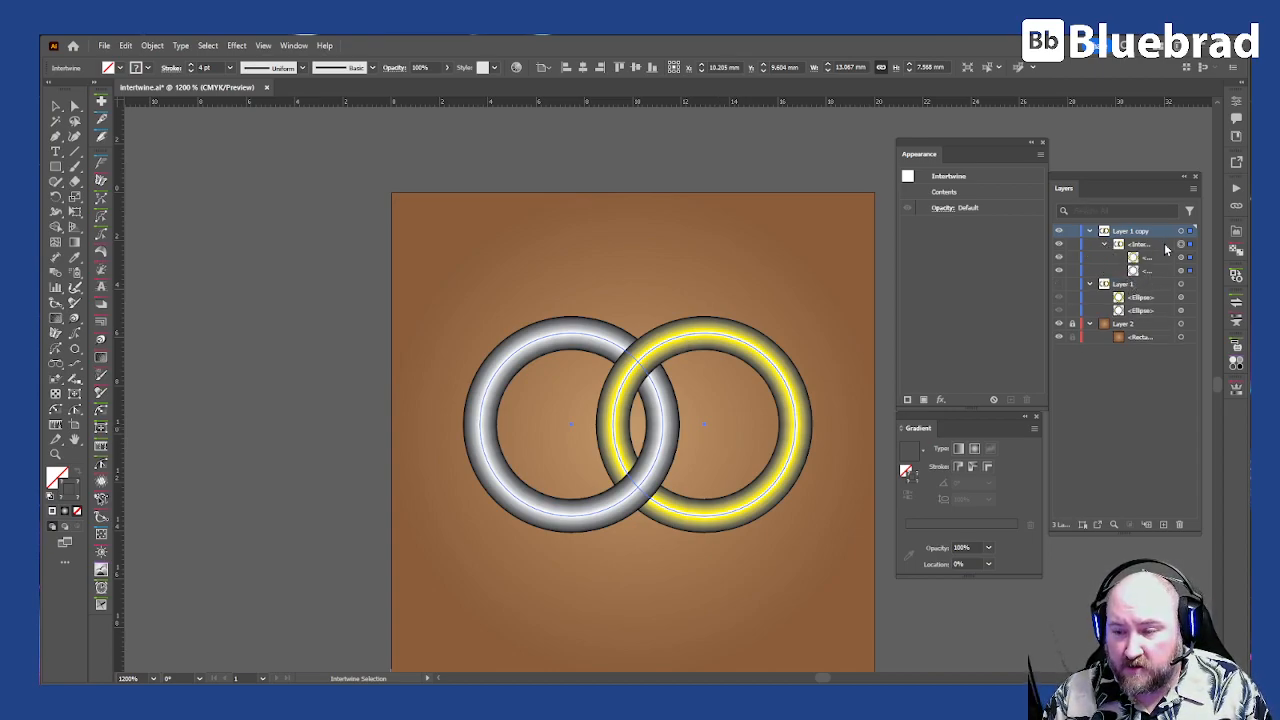
pyautogui.click(1149, 245)
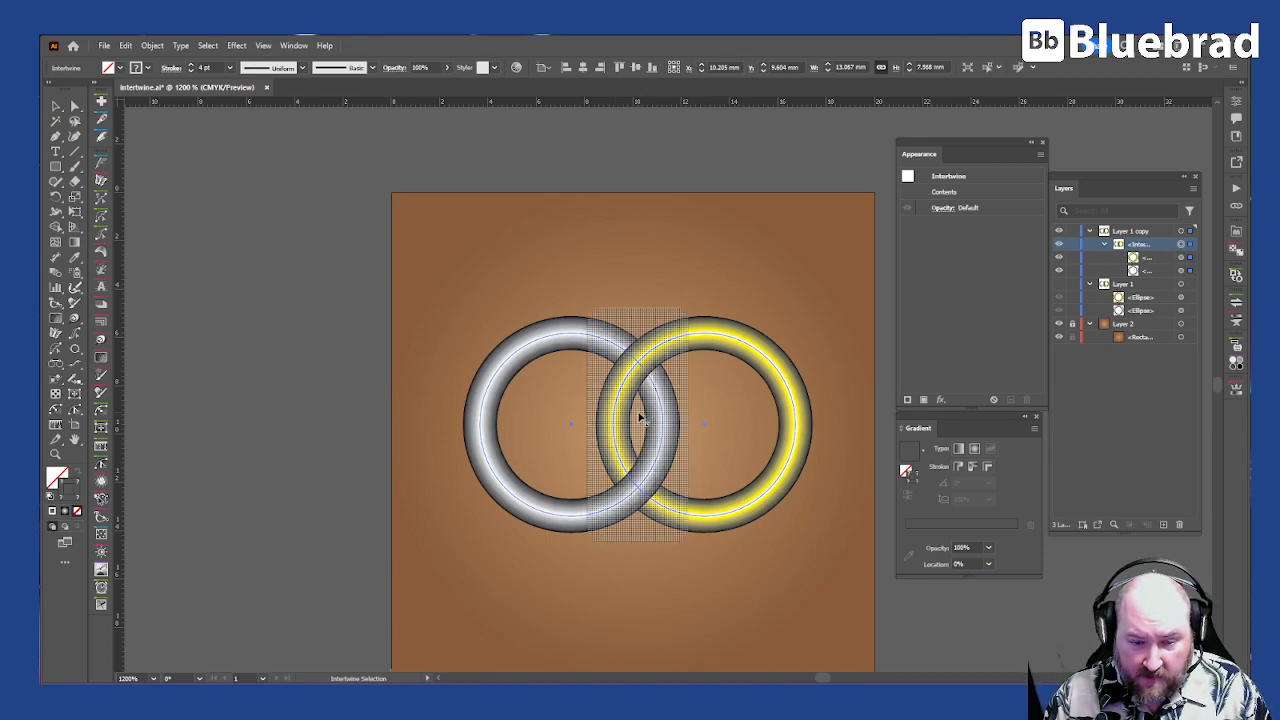
pyautogui.click(56, 106)
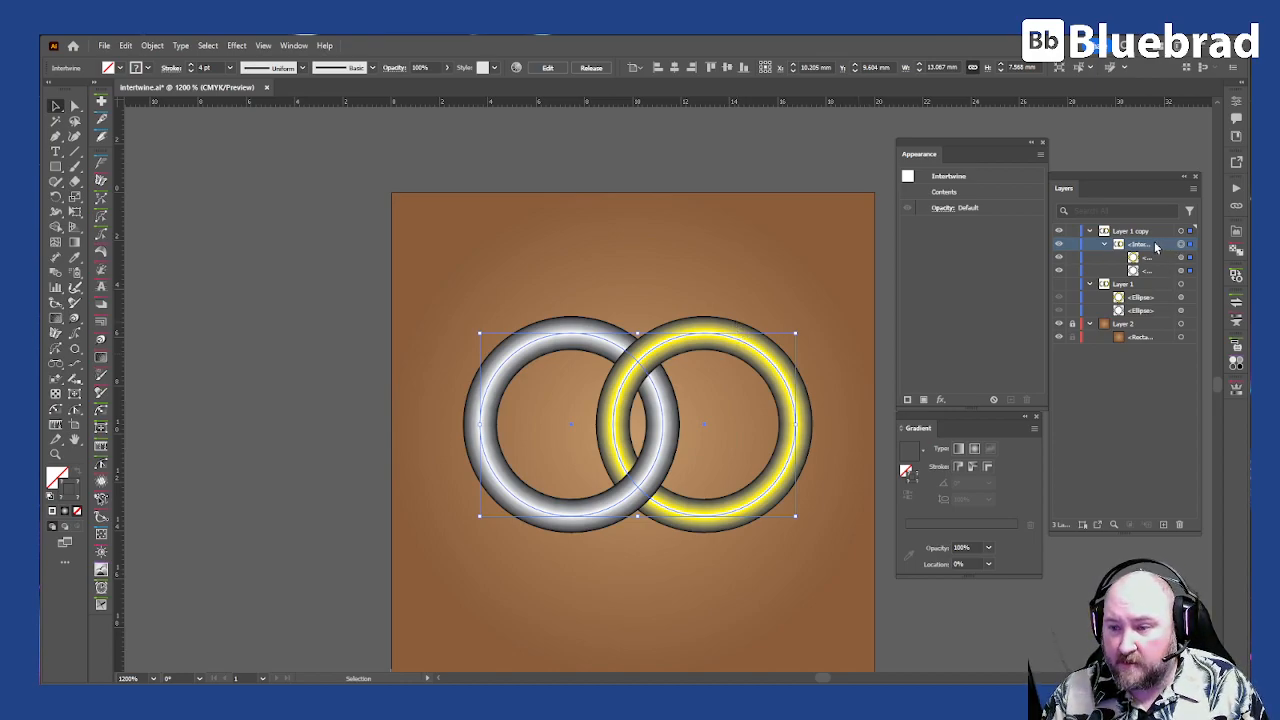
pyautogui.moveTo(1153, 246); pyautogui.dragTo(1163, 523)
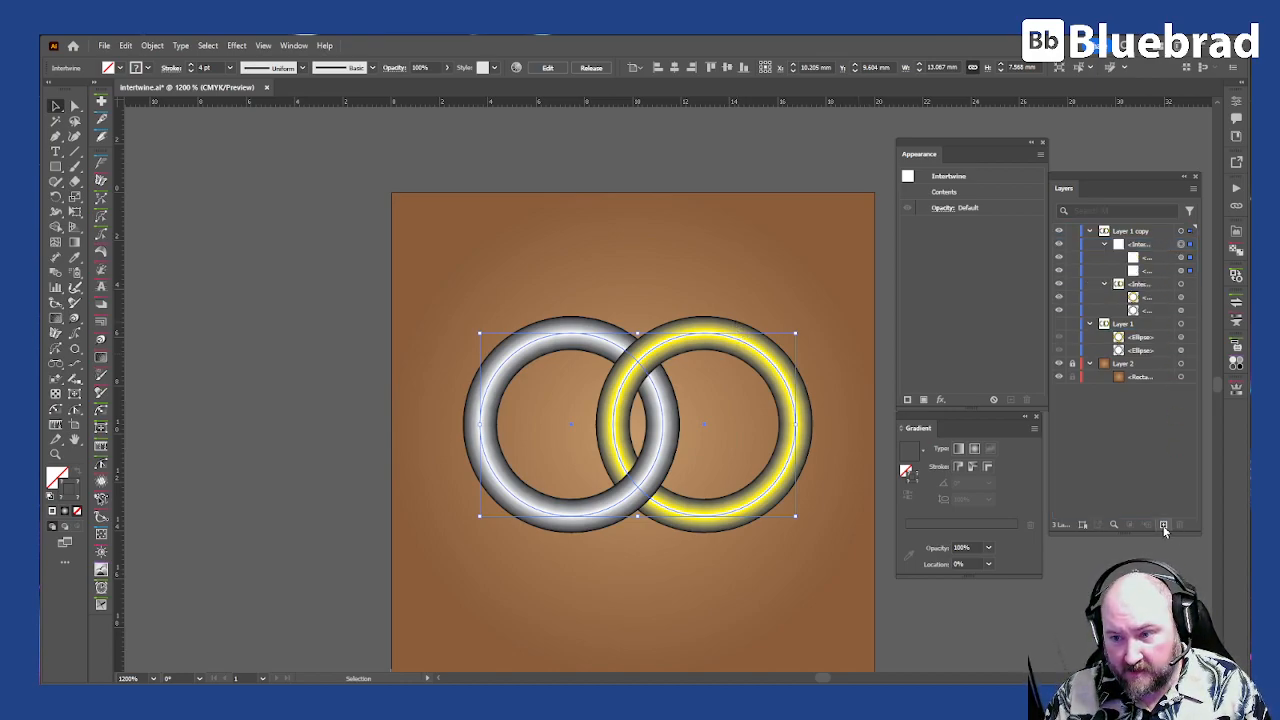
pyautogui.click(1104, 285)
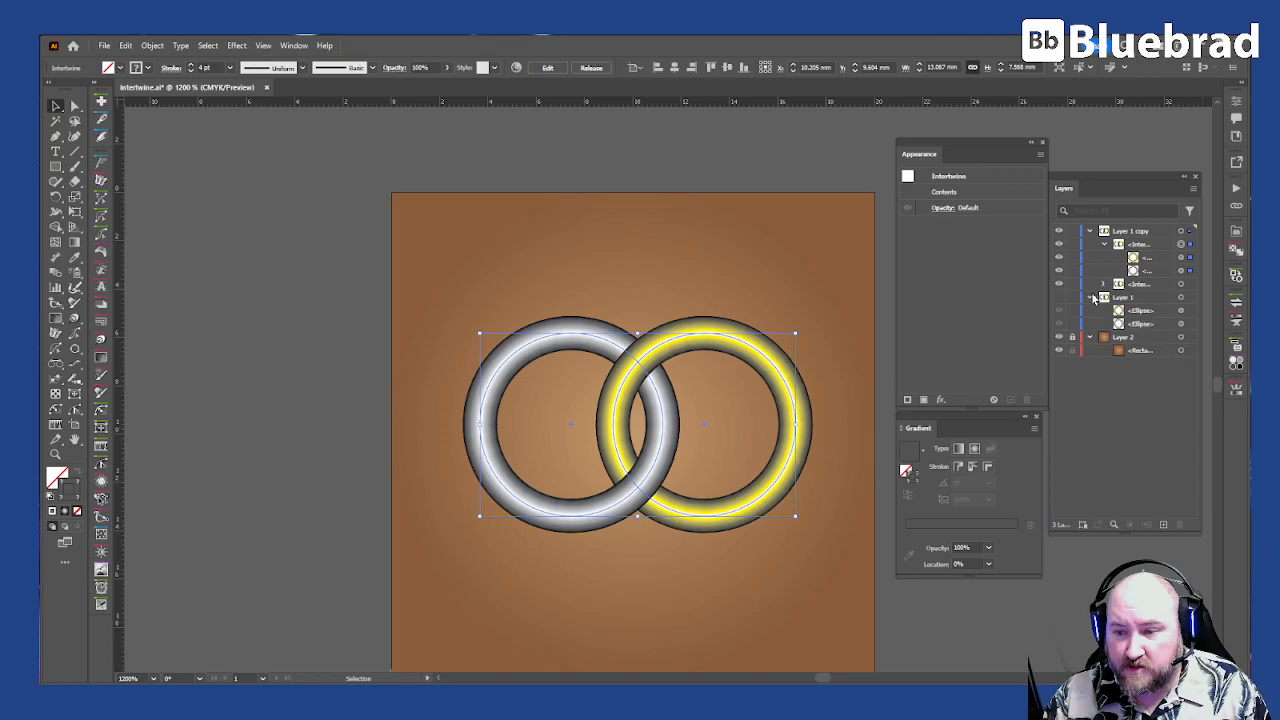
pyautogui.click(1071, 285)
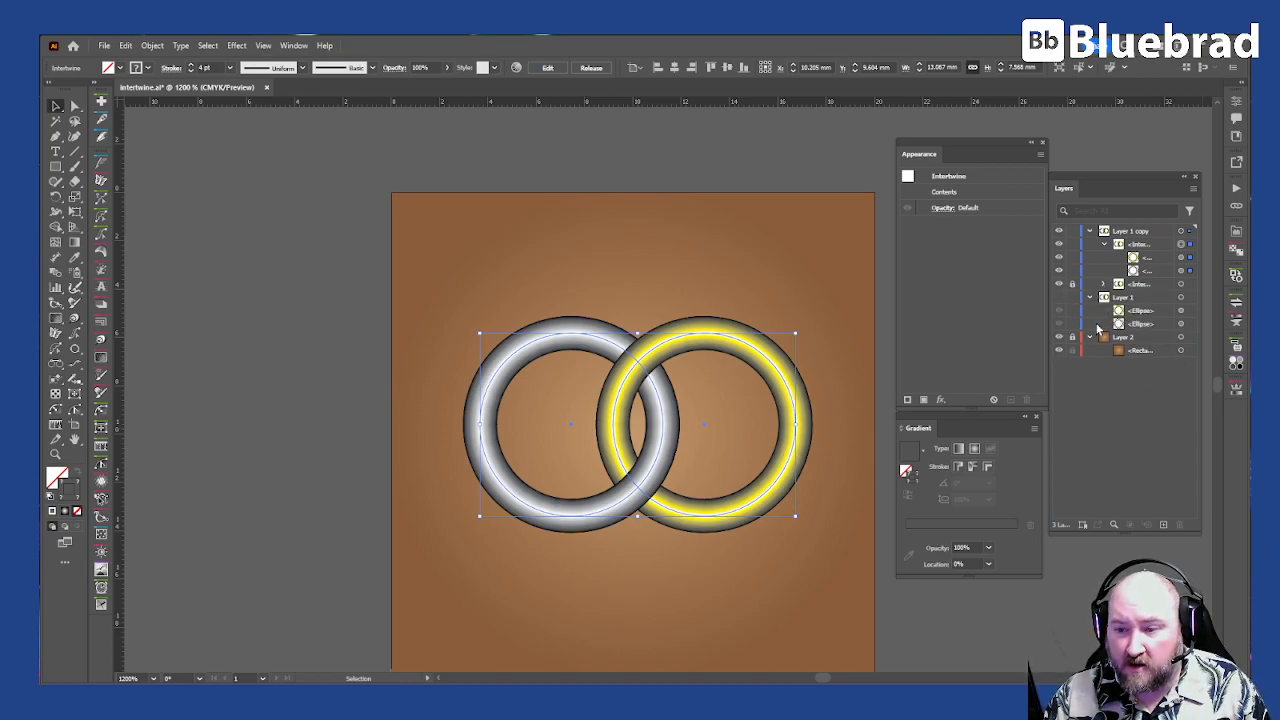
pyautogui.click(1060, 285)
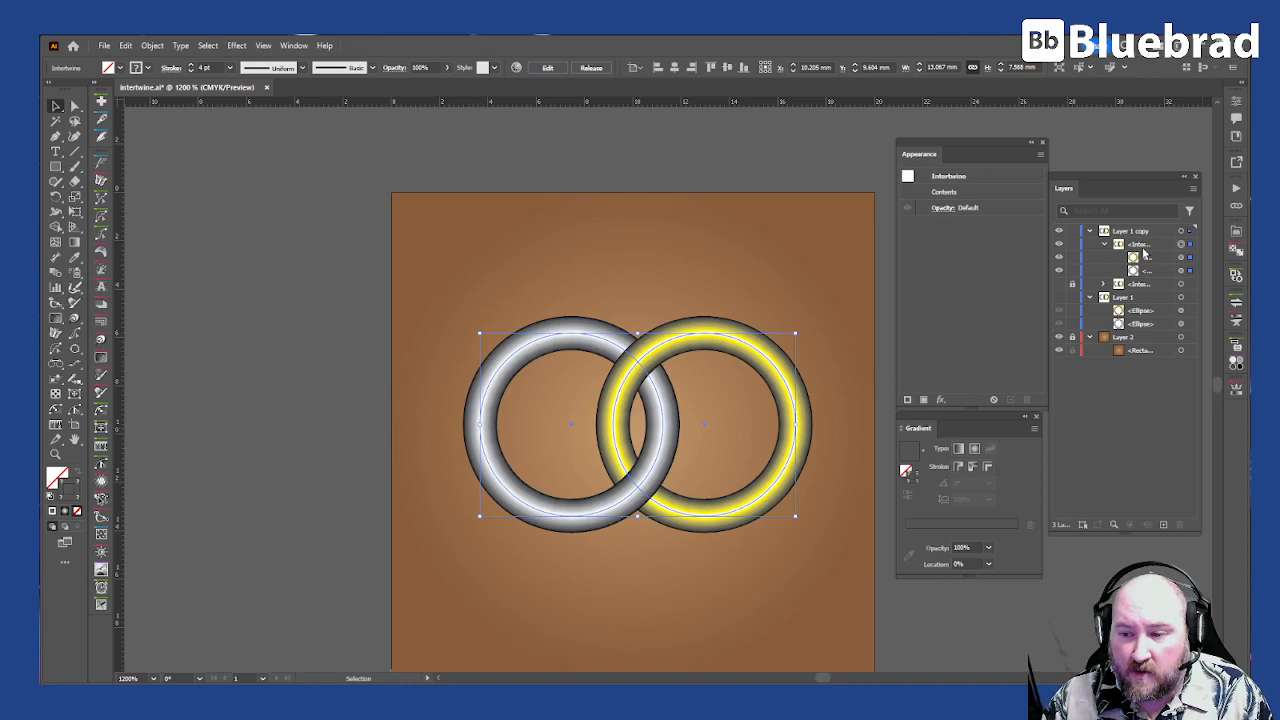
# Step: Duplicate the visible Intertwine object again and hide the uppermost copy
pyautogui.moveTo(1142, 247); pyautogui.dragTo(1163, 524)
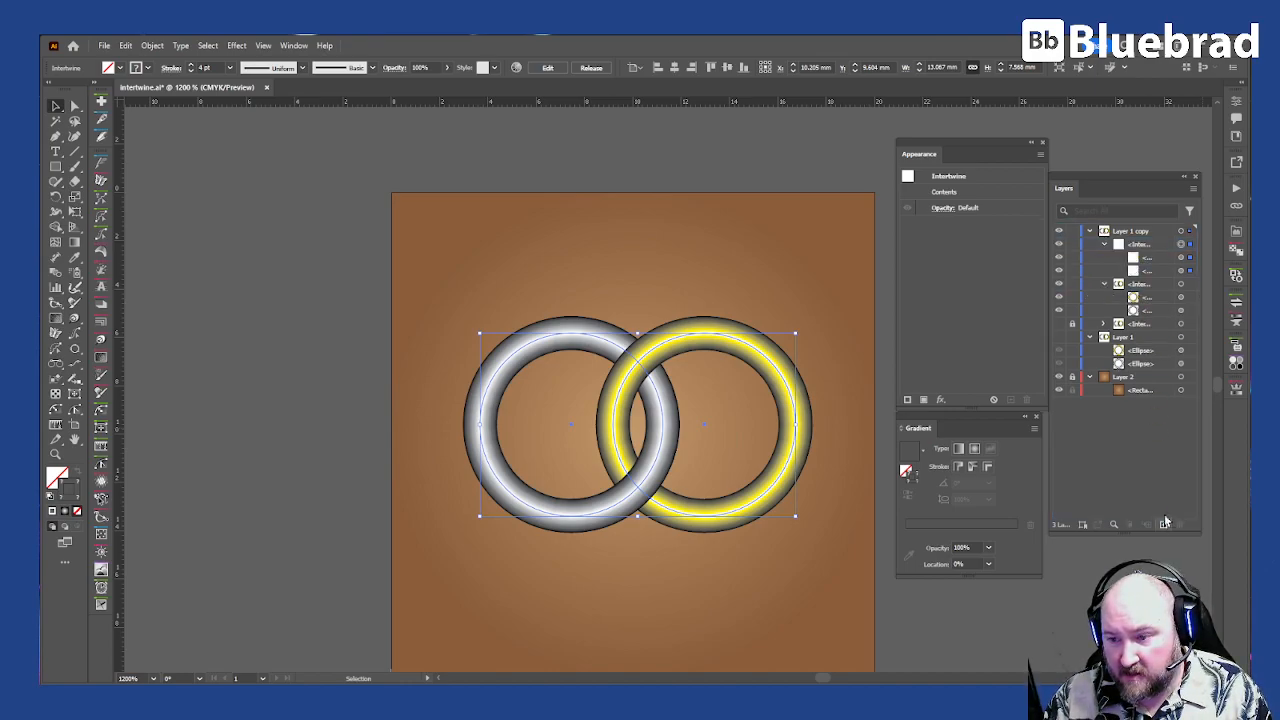
pyautogui.click(1104, 244)
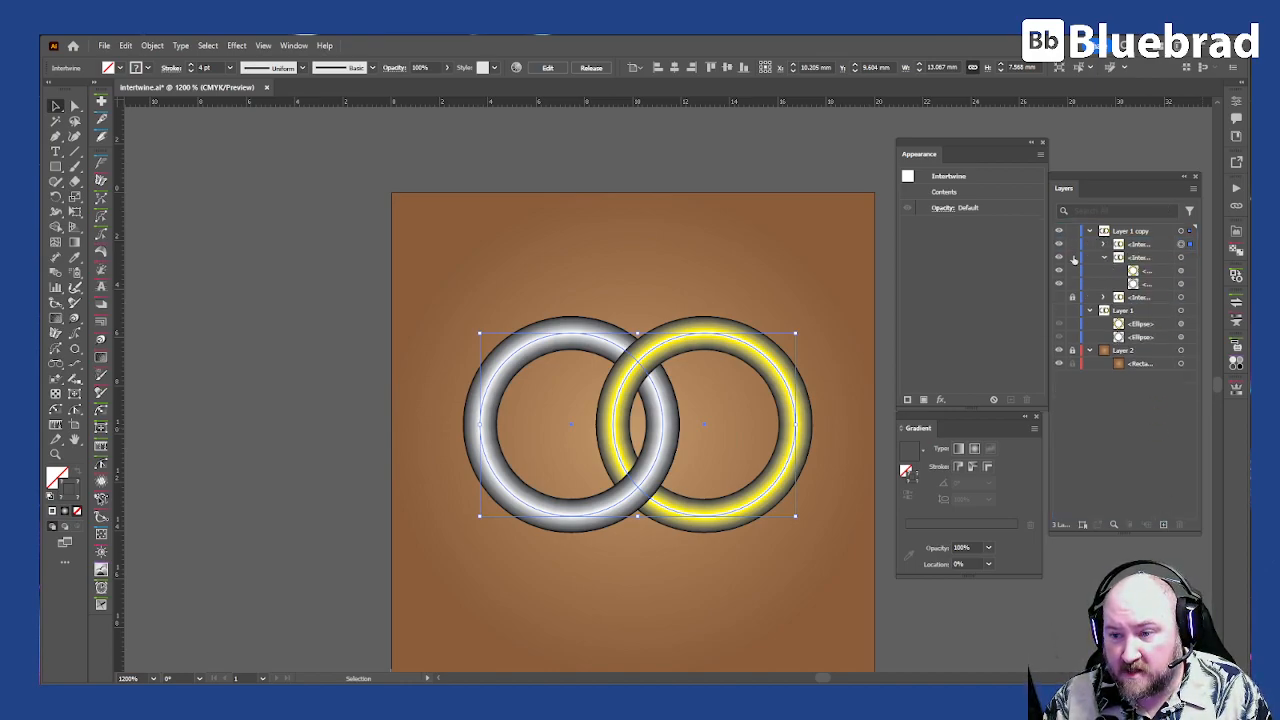
pyautogui.click(1058, 245)
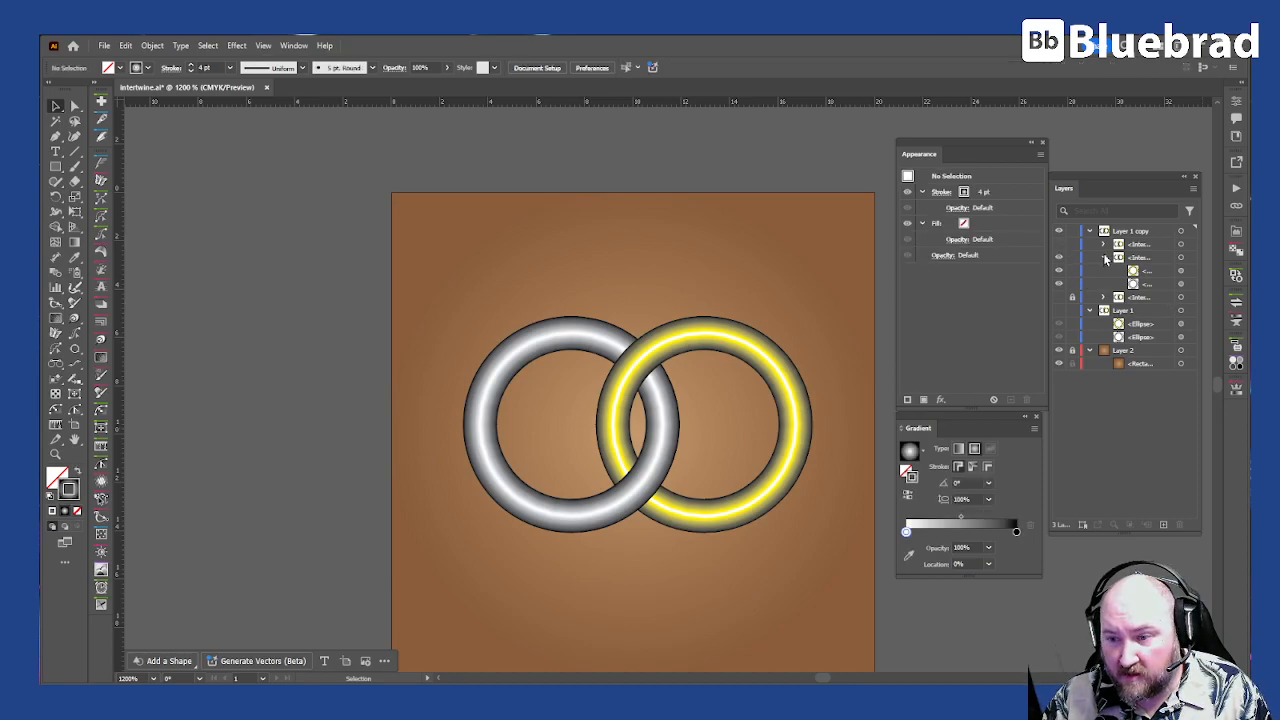
# Step: Expand the appearance of the yellow ring inside the visible Intertwine object
pyautogui.click(1105, 258)
pyautogui.click(1191, 258)
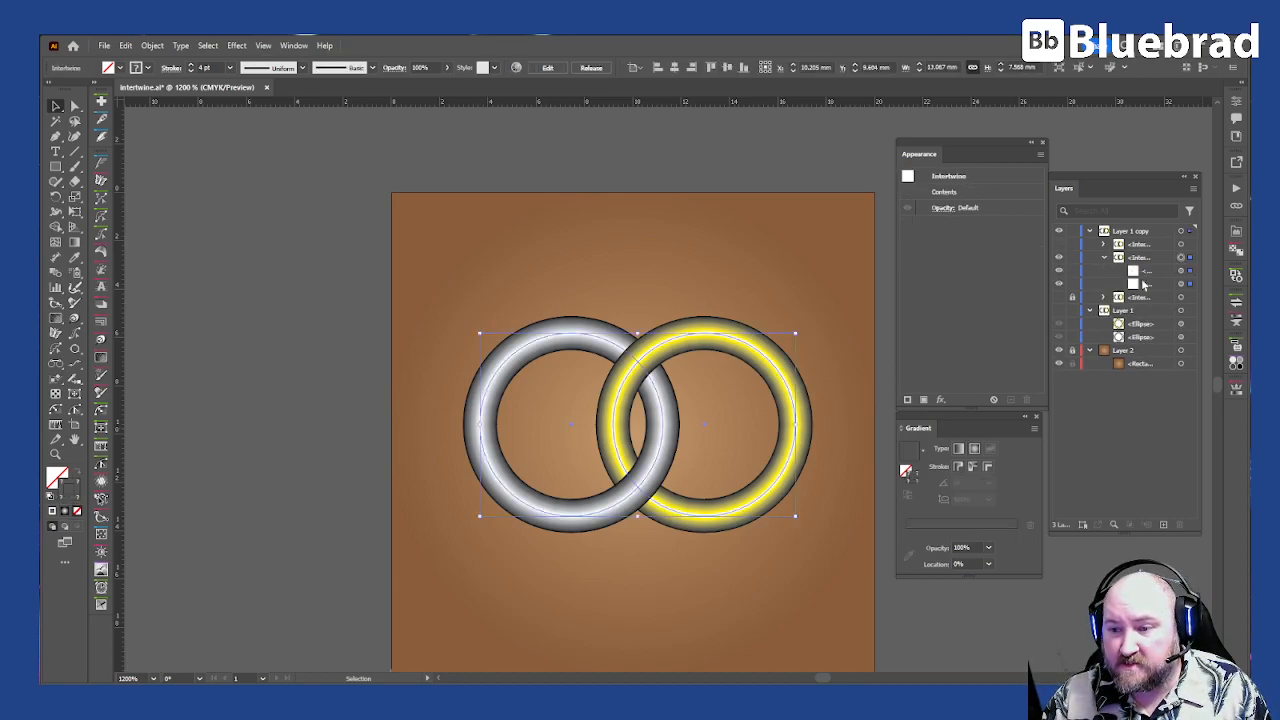
pyautogui.click(1185, 271)
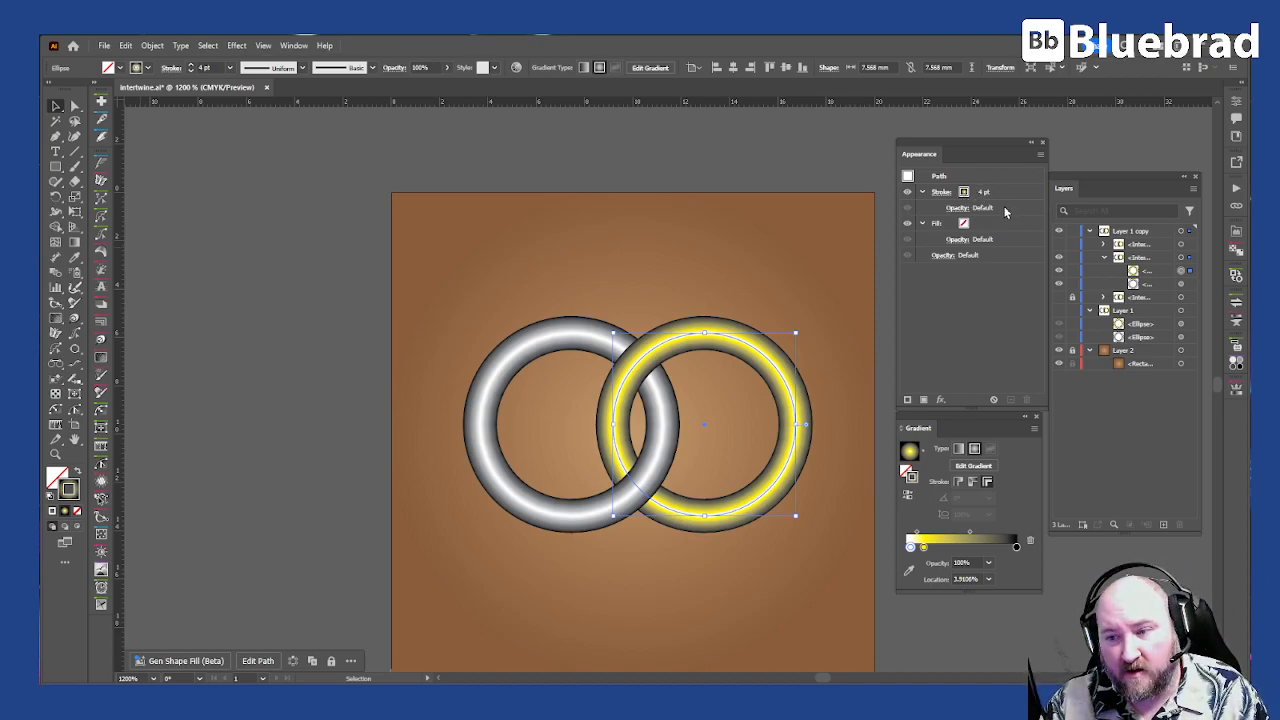
pyautogui.click(152, 46)
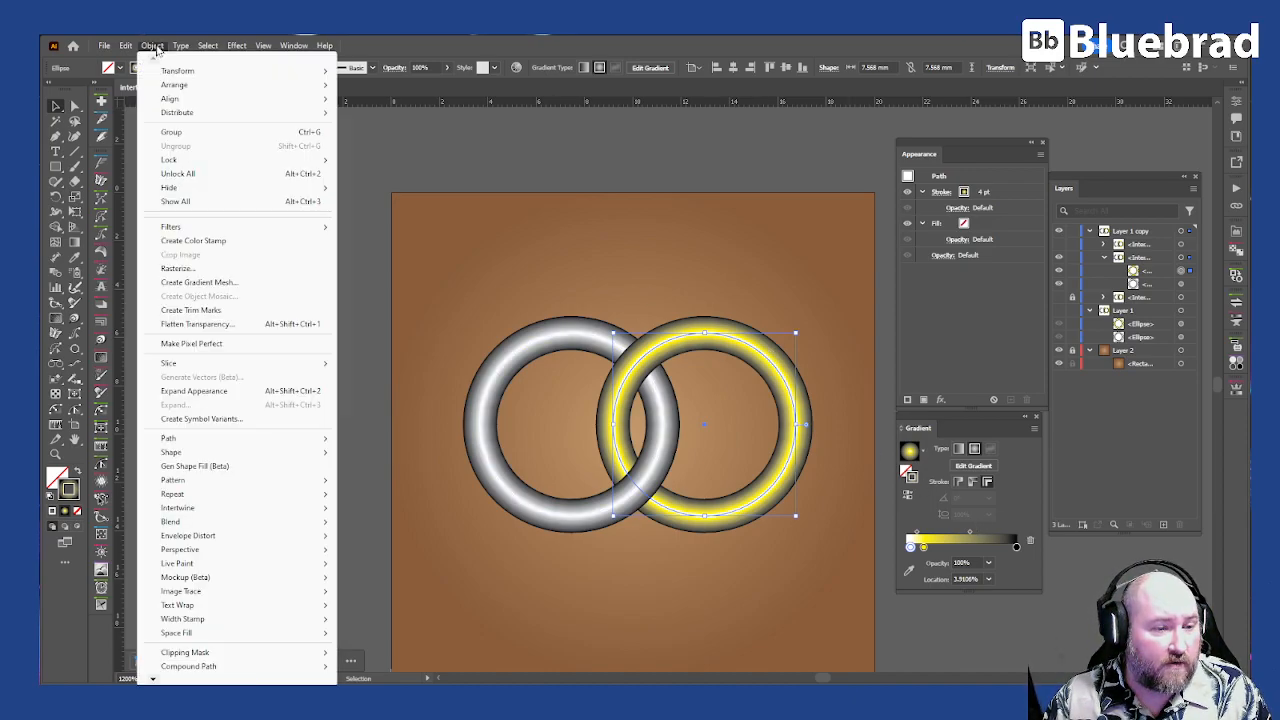
pyautogui.click(232, 391)
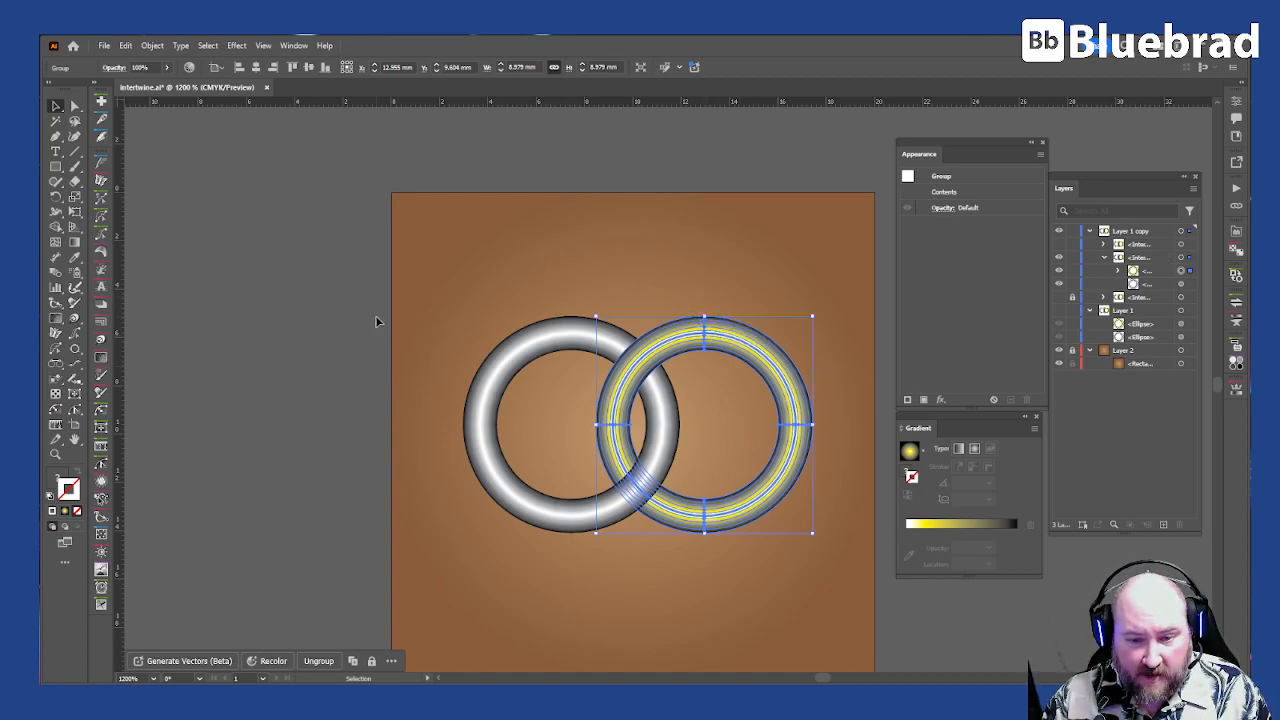
# Step: Target the silver ring inside the same Intertwine object and expand its appearance
pyautogui.click(571, 334)
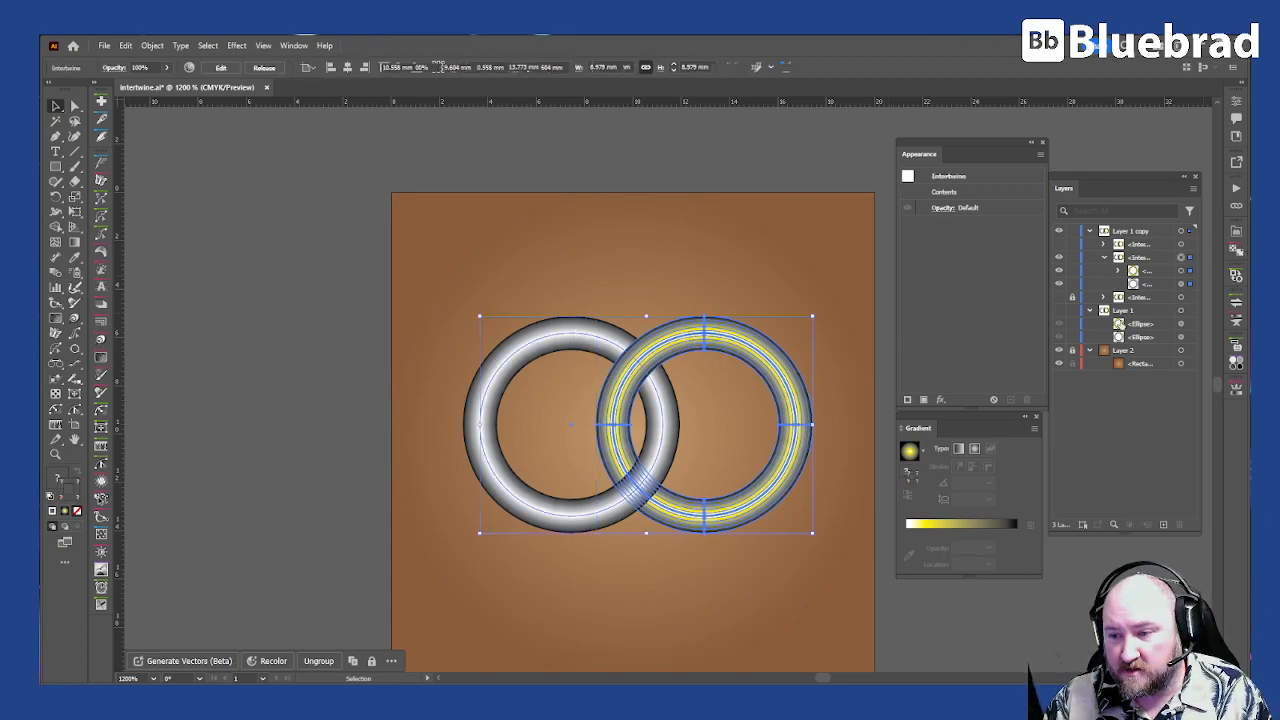
pyautogui.click(1181, 284)
pyautogui.click(155, 46)
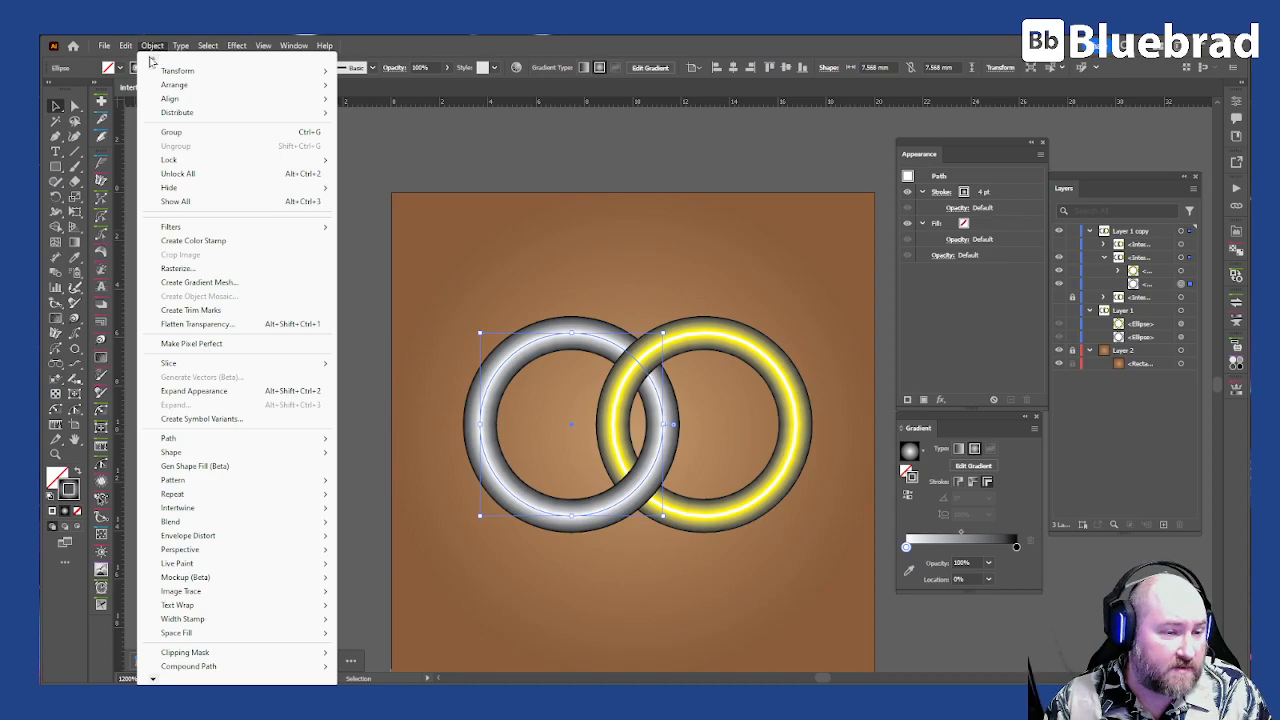
pyautogui.click(236, 391)
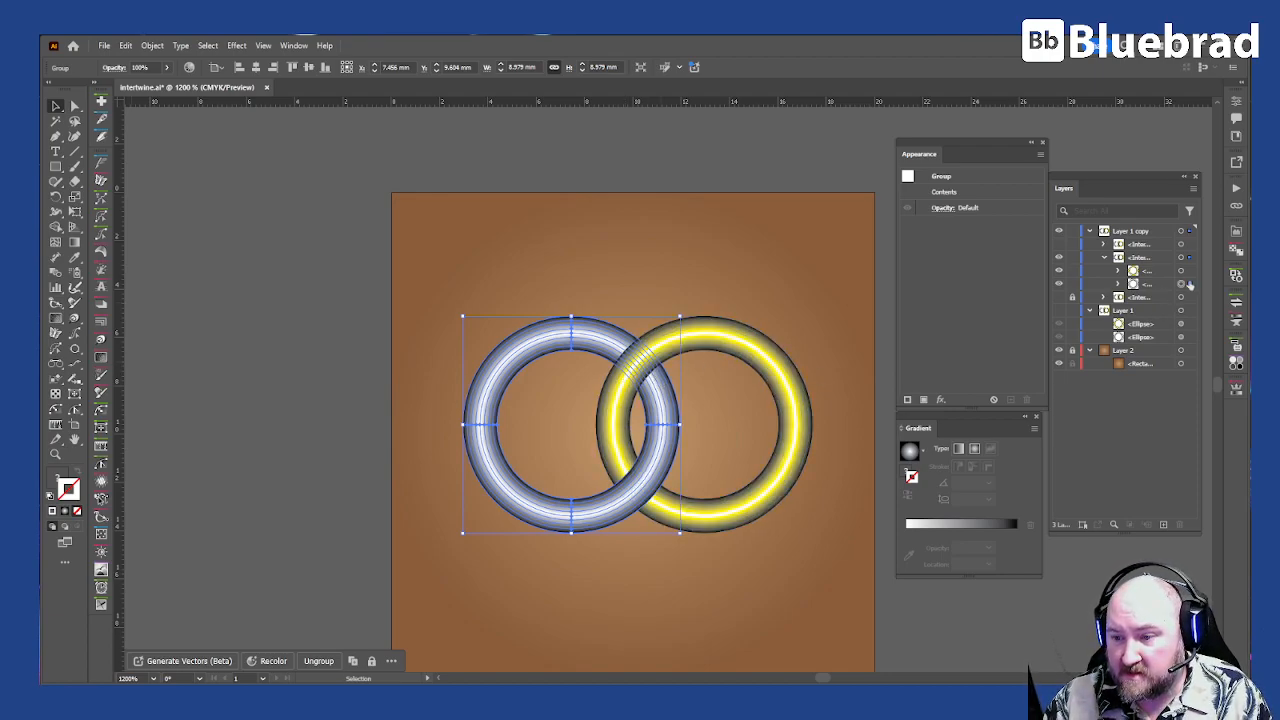
# Step: Target the mesh inside the silver ring's group and create an offset path from it with a .0001 mm offset and miter joins
pyautogui.click(1119, 284)
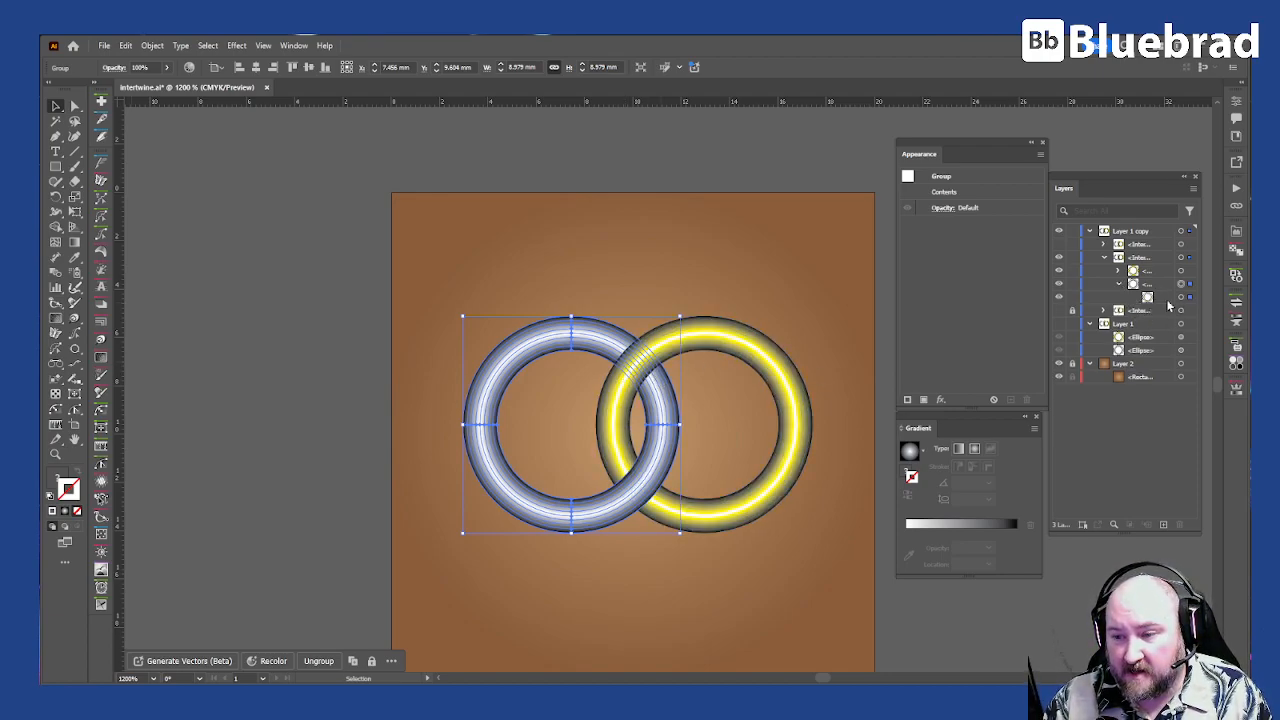
pyautogui.click(1181, 298)
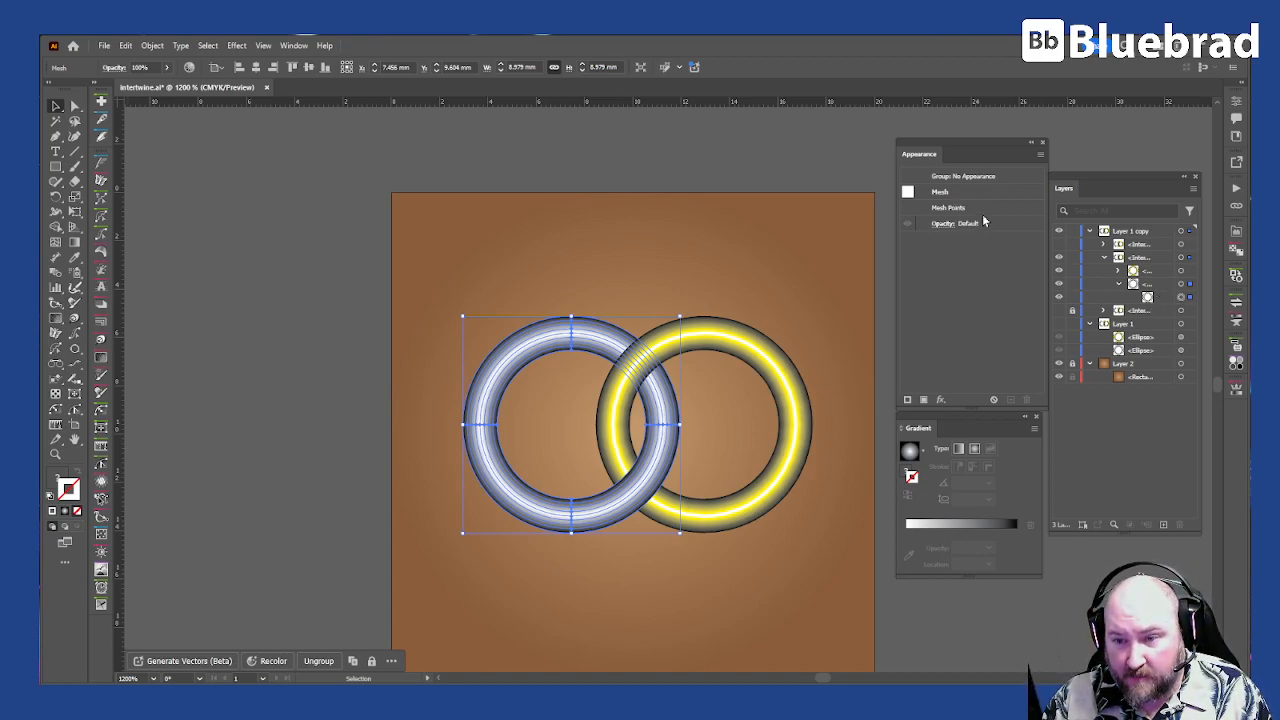
pyautogui.click(148, 46)
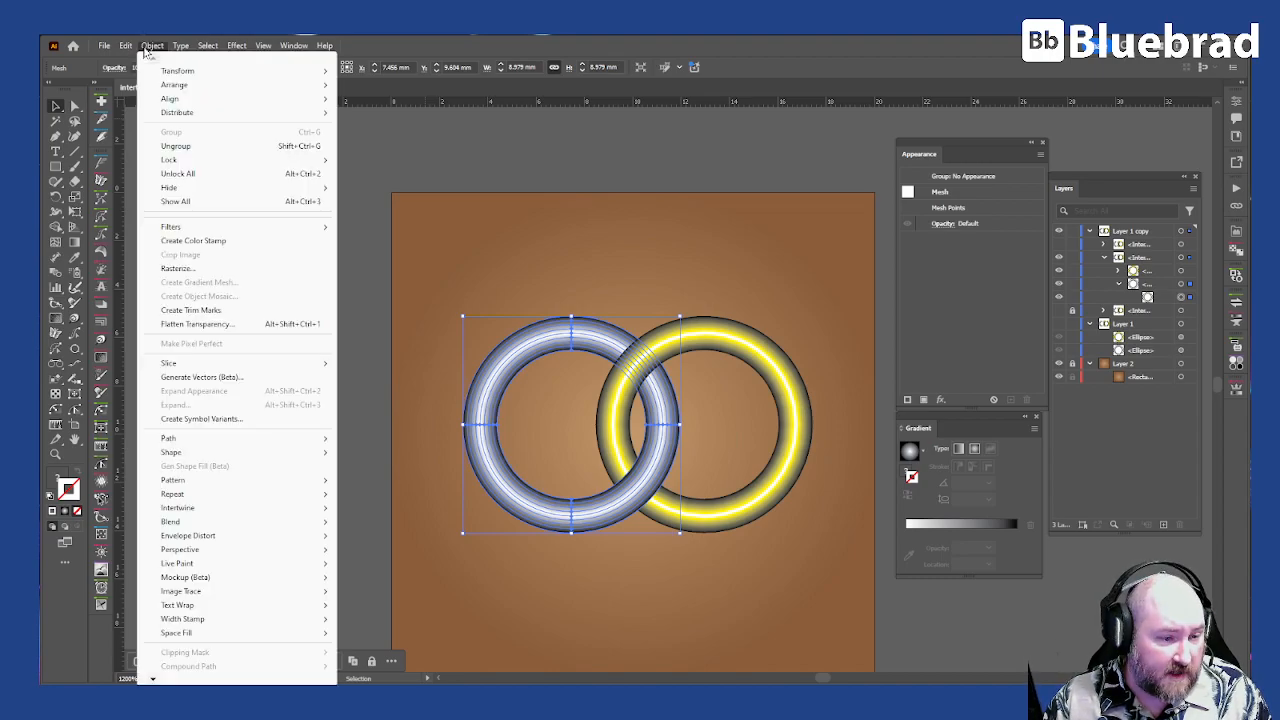
pyautogui.moveTo(243, 438)
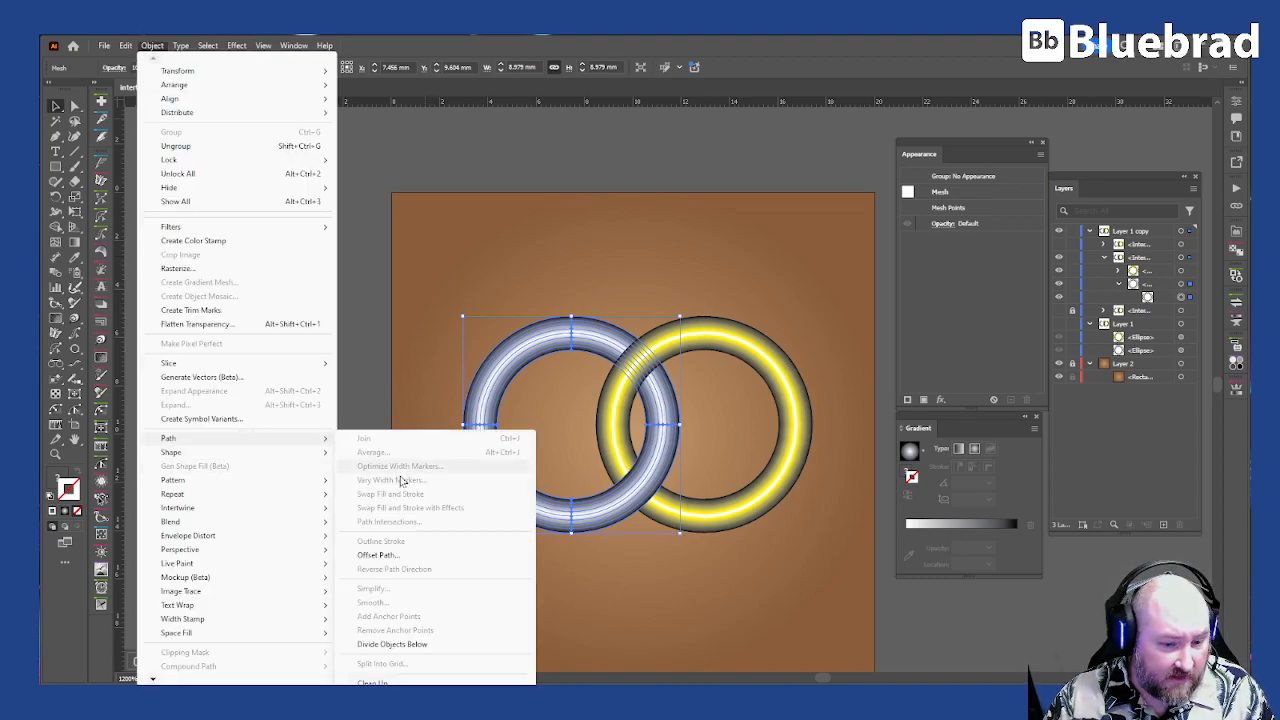
pyautogui.click(414, 557)
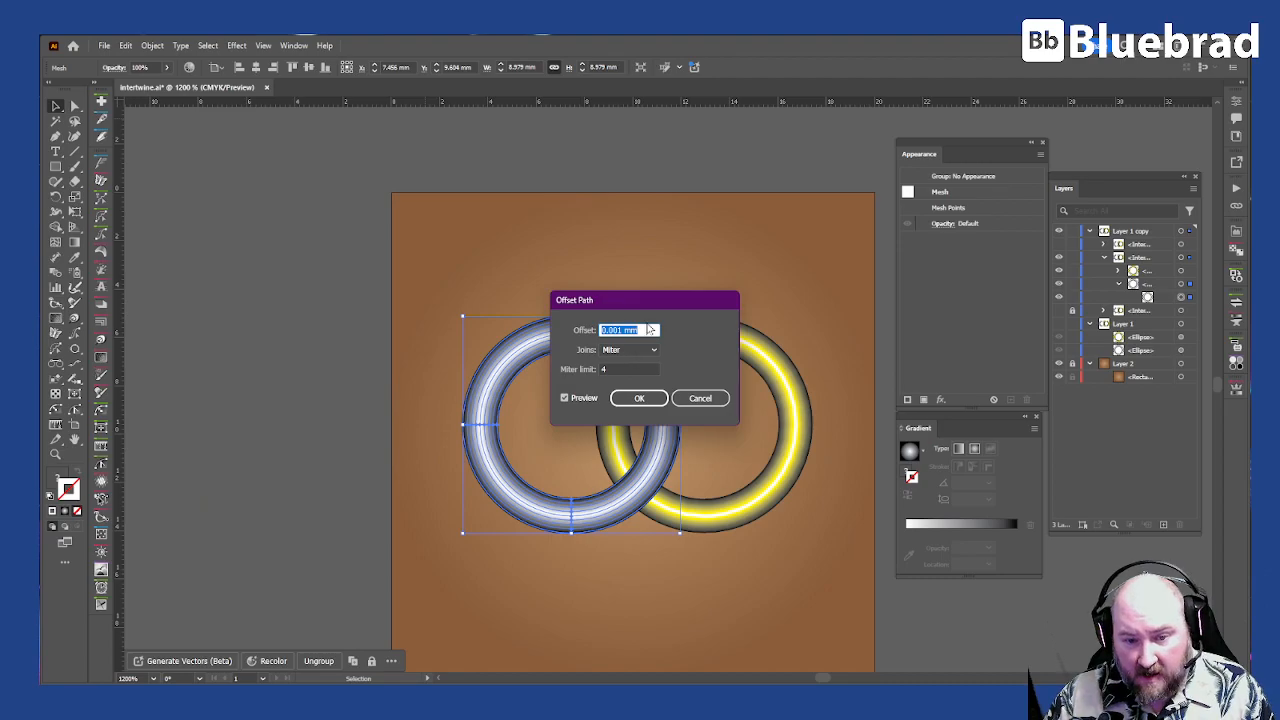
pyautogui.press('BackSpace')
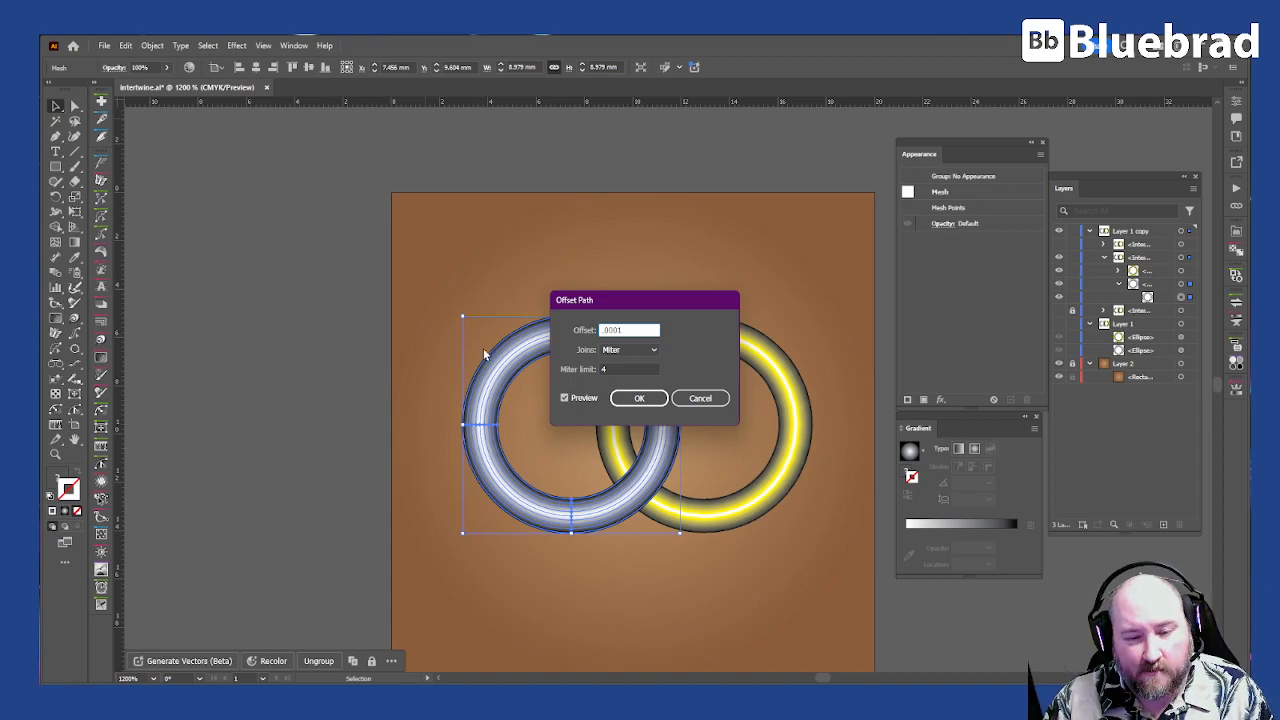
pyautogui.click(640, 398)
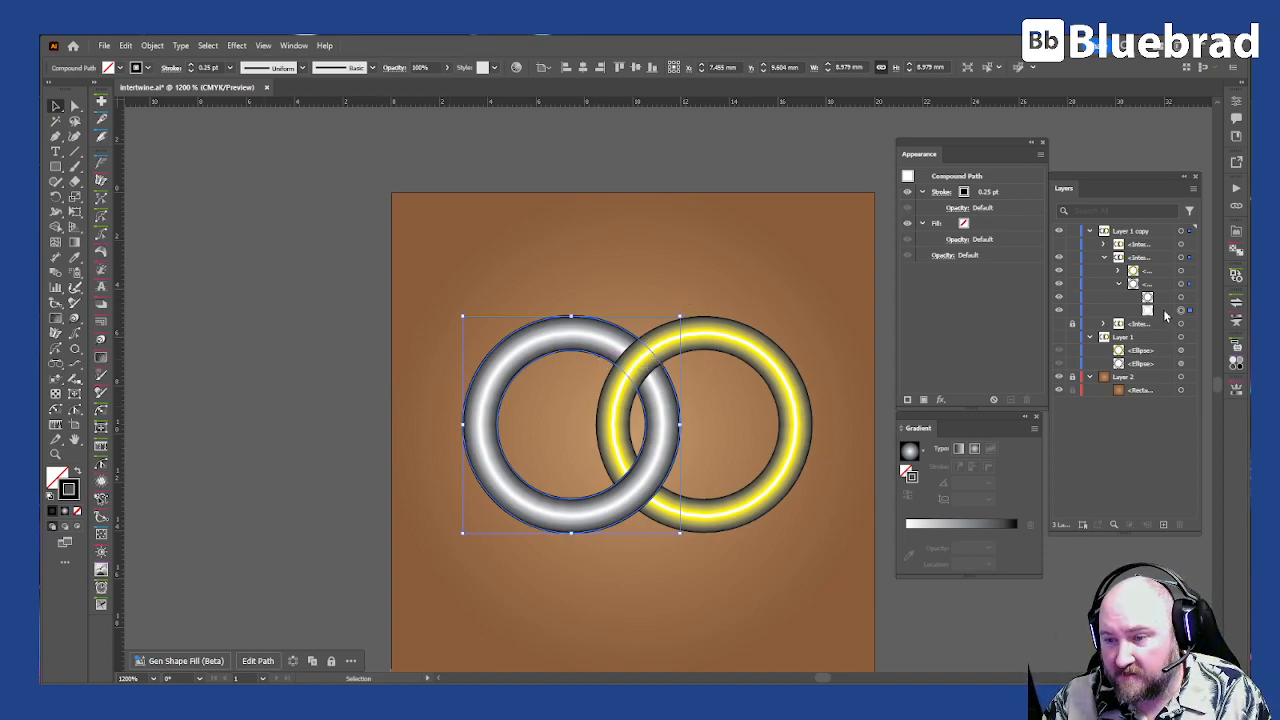
# Step: Target the yellow ring's group and create an offset path from it with a .0001 mm offset and miter joins
pyautogui.click(1118, 270)
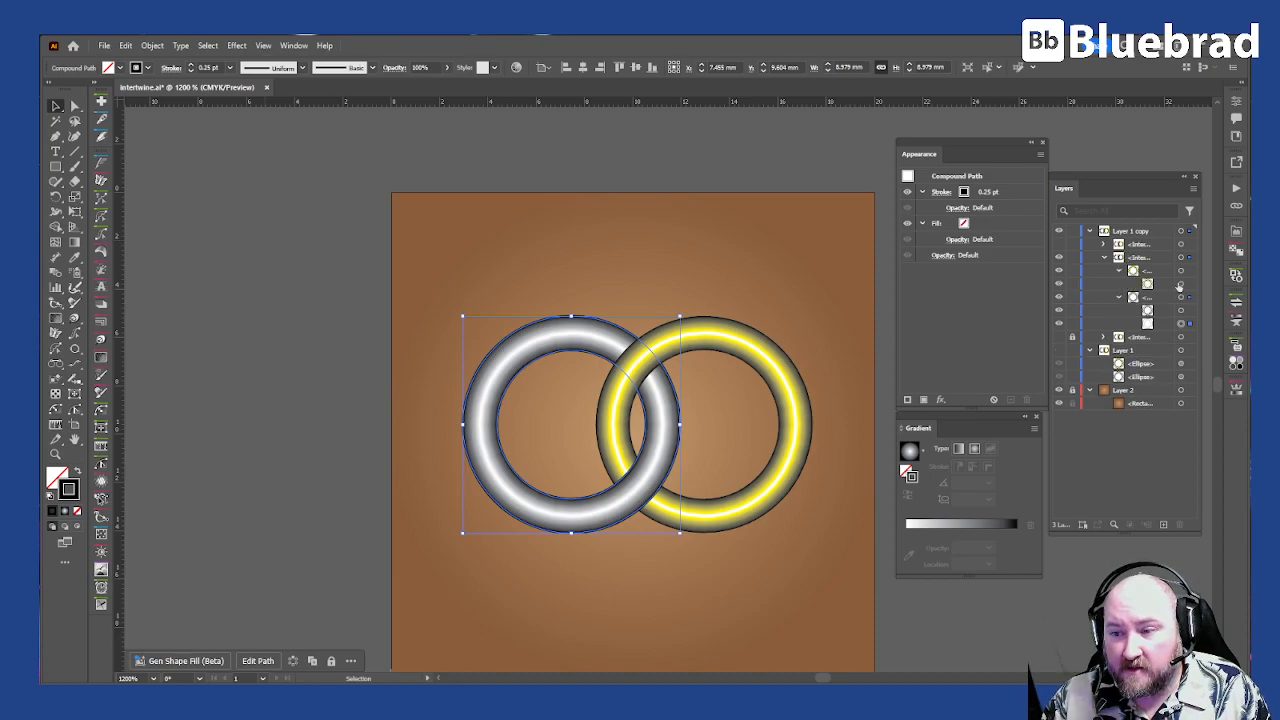
pyautogui.click(1182, 270)
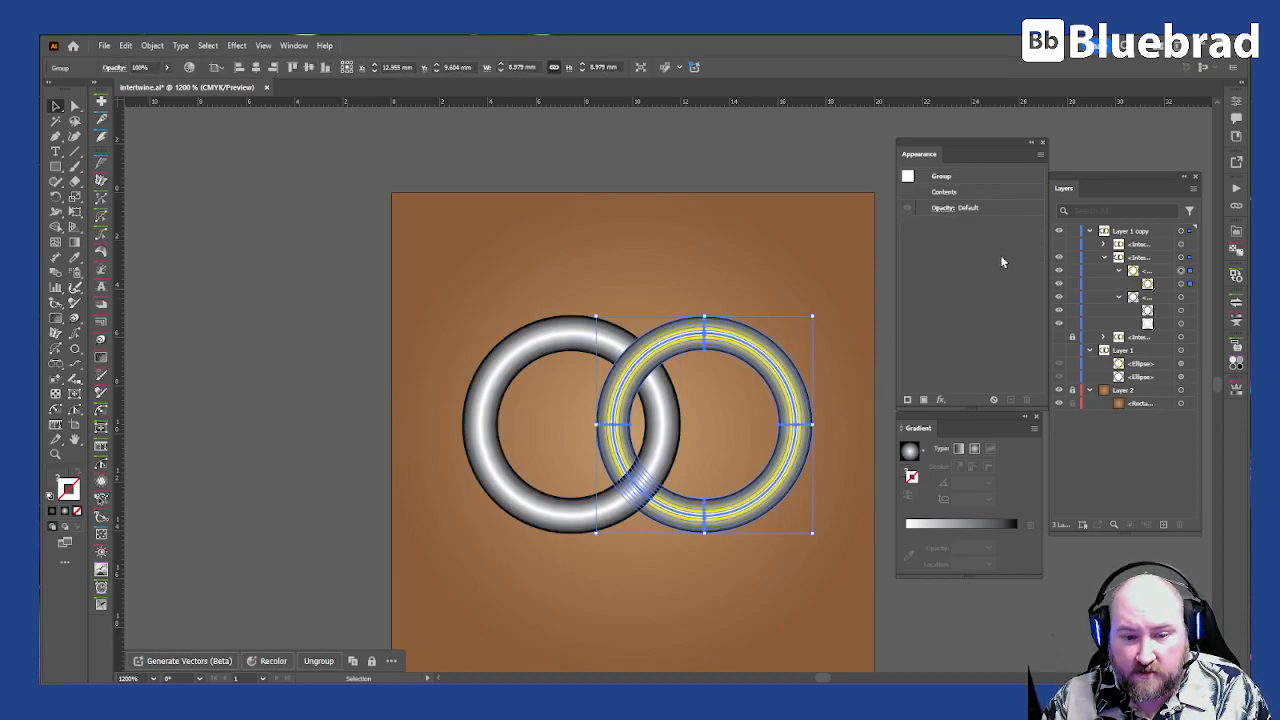
pyautogui.click(162, 46)
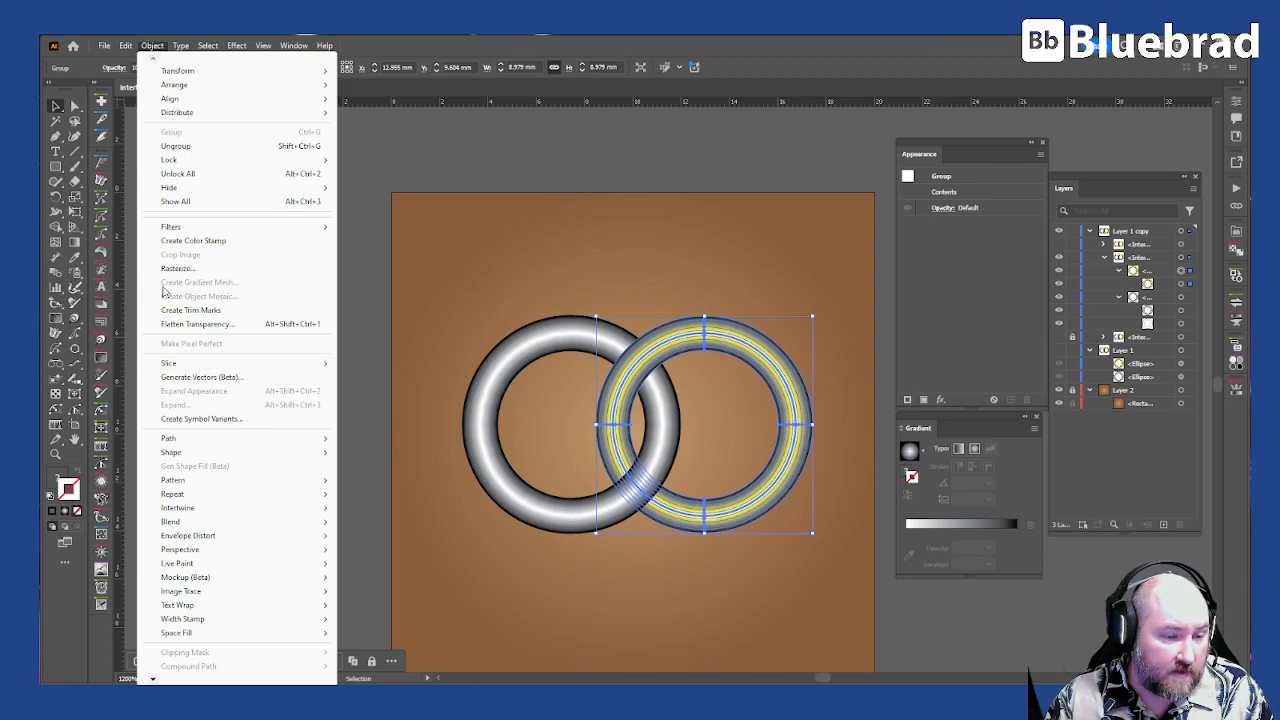
pyautogui.moveTo(257, 440)
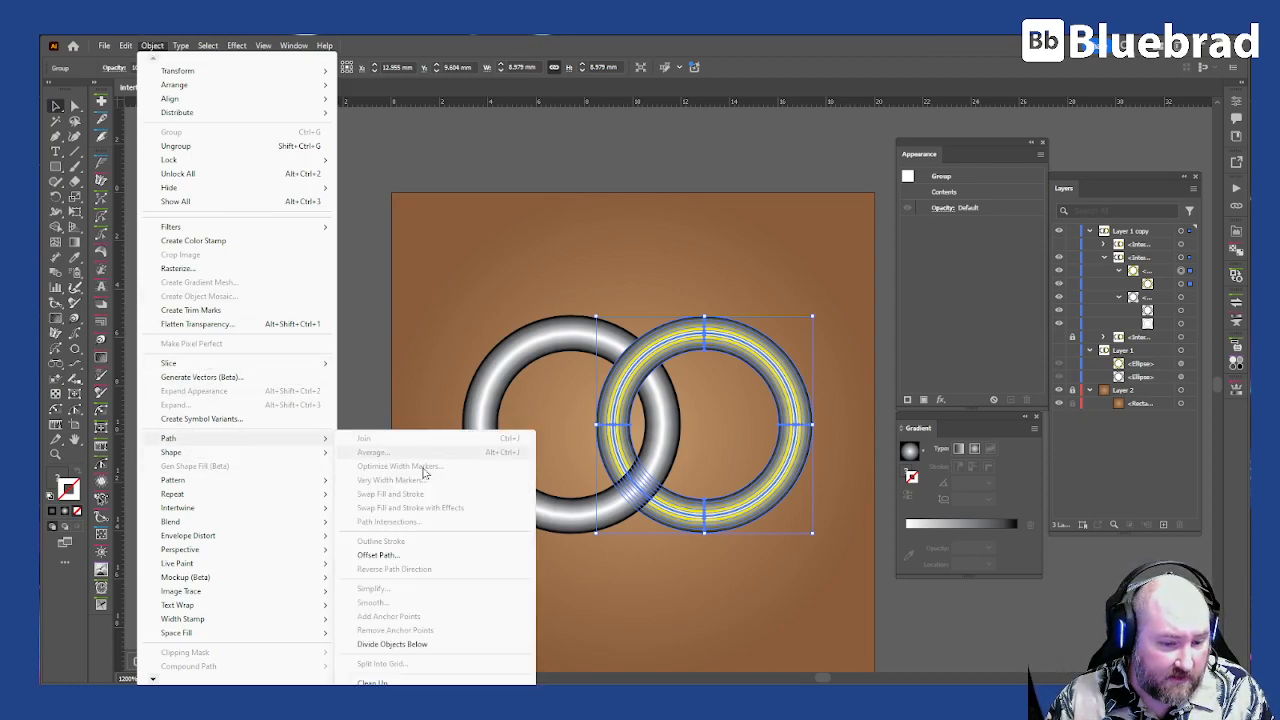
pyautogui.click(401, 556)
pyautogui.press('BackSpace')
pyautogui.write('.0001')
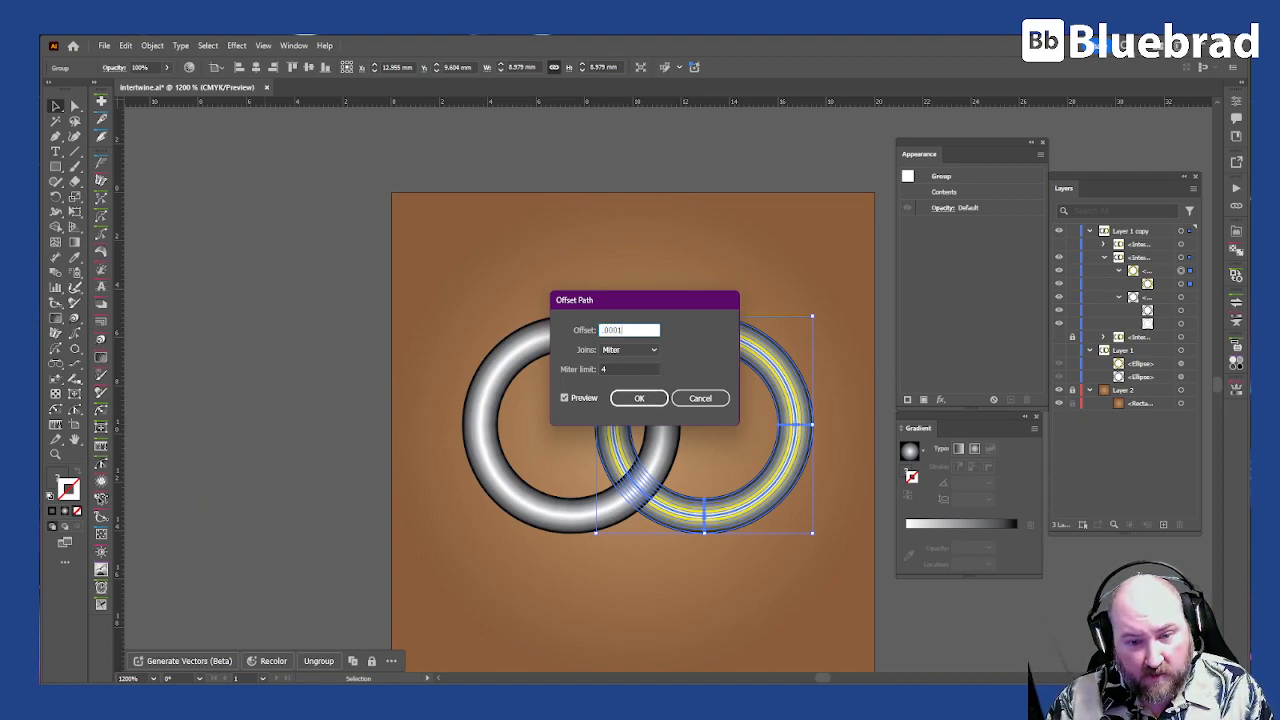
pyautogui.press('Return')
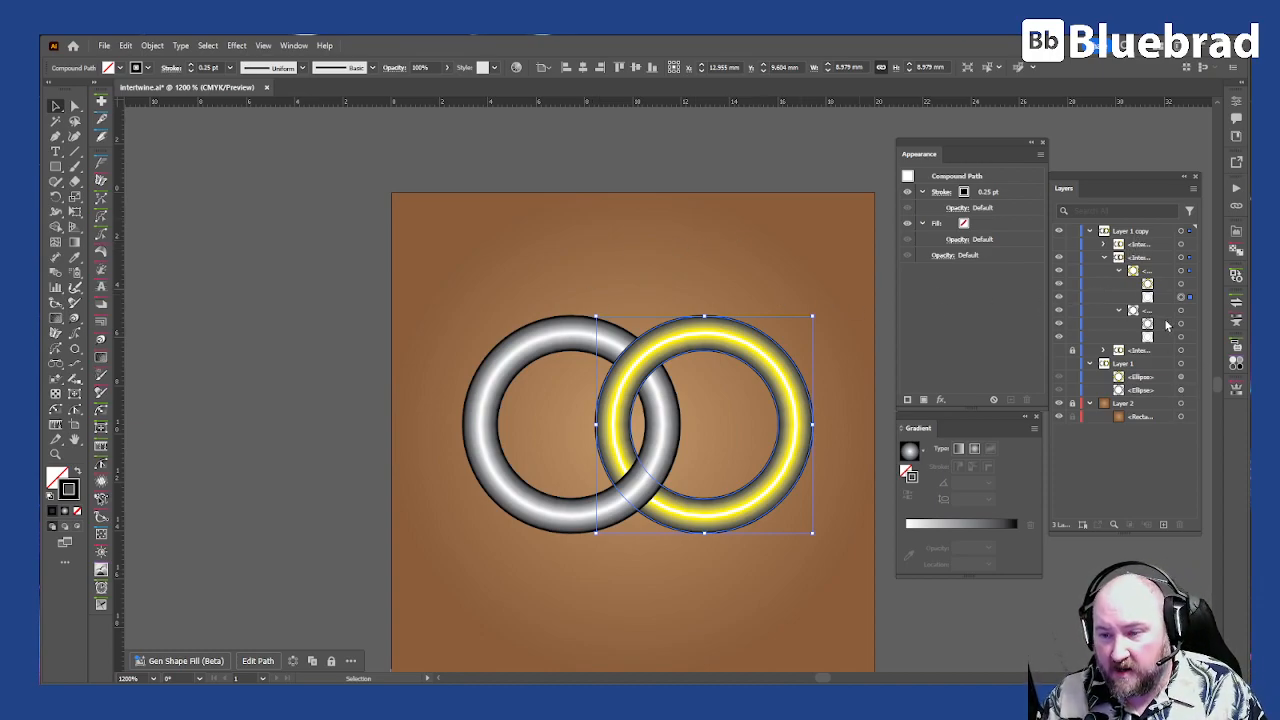
# Step: Delete the hidden uppermost Intertwine object and duplicate the visible one that contains the meshes and offset paths
pyautogui.click(1140, 245)
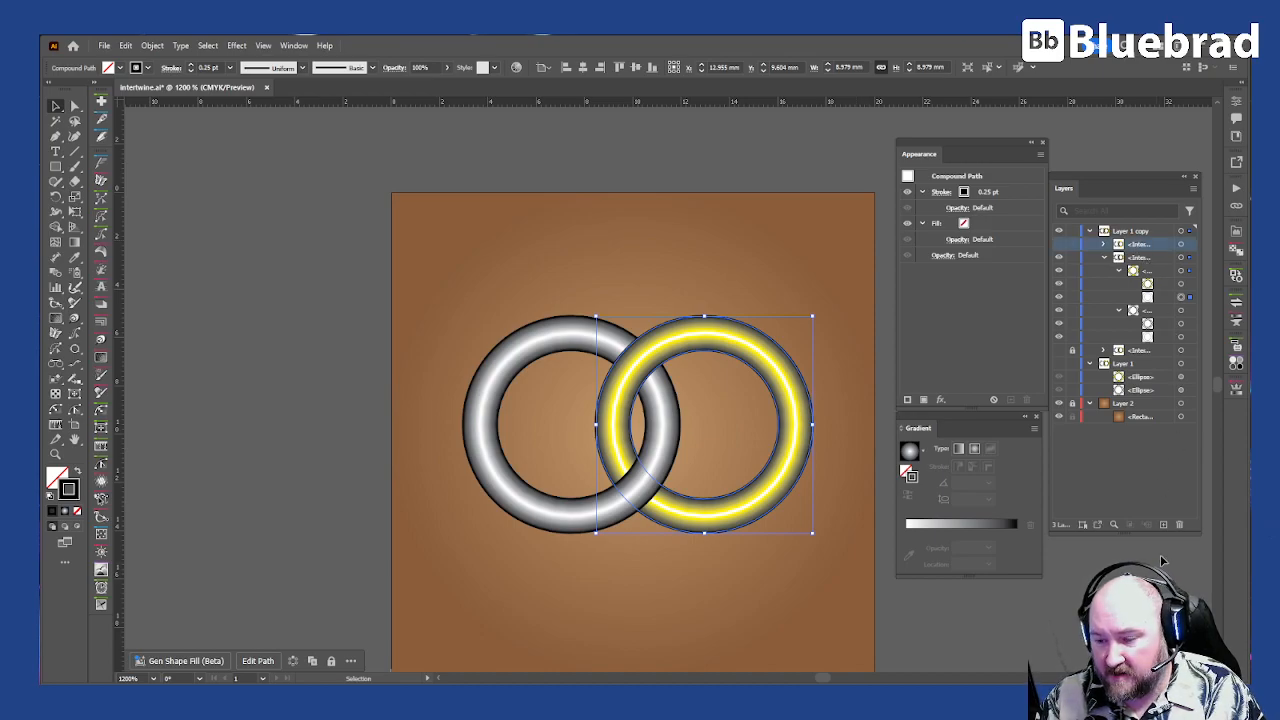
pyautogui.click(1179, 527)
pyautogui.moveTo(1160, 246); pyautogui.dragTo(1164, 528)
# Step: Delete both rings' offset outline paths from the lower of the two visible Intertwine objects, leaving only its meshes
pyautogui.click(1182, 416)
pyautogui.click(1181, 376)
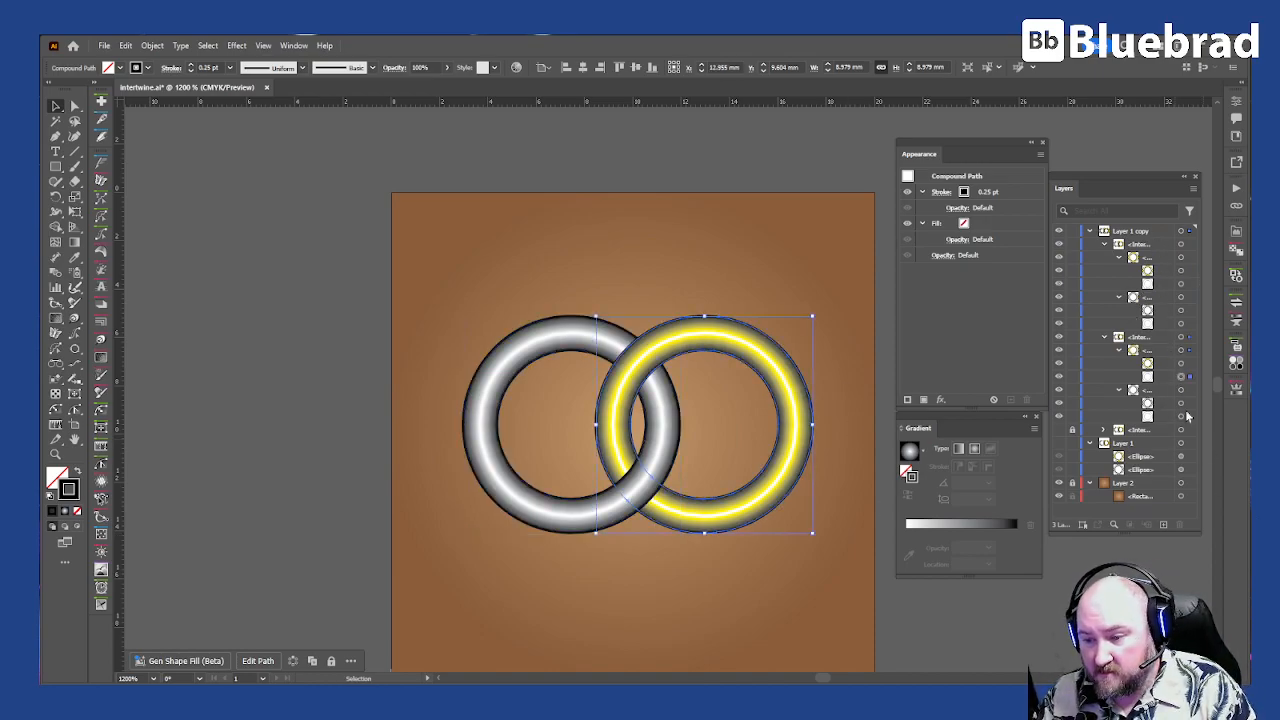
pyautogui.keyDown('shift'); pyautogui.click(1181, 416); pyautogui.keyUp('shift')
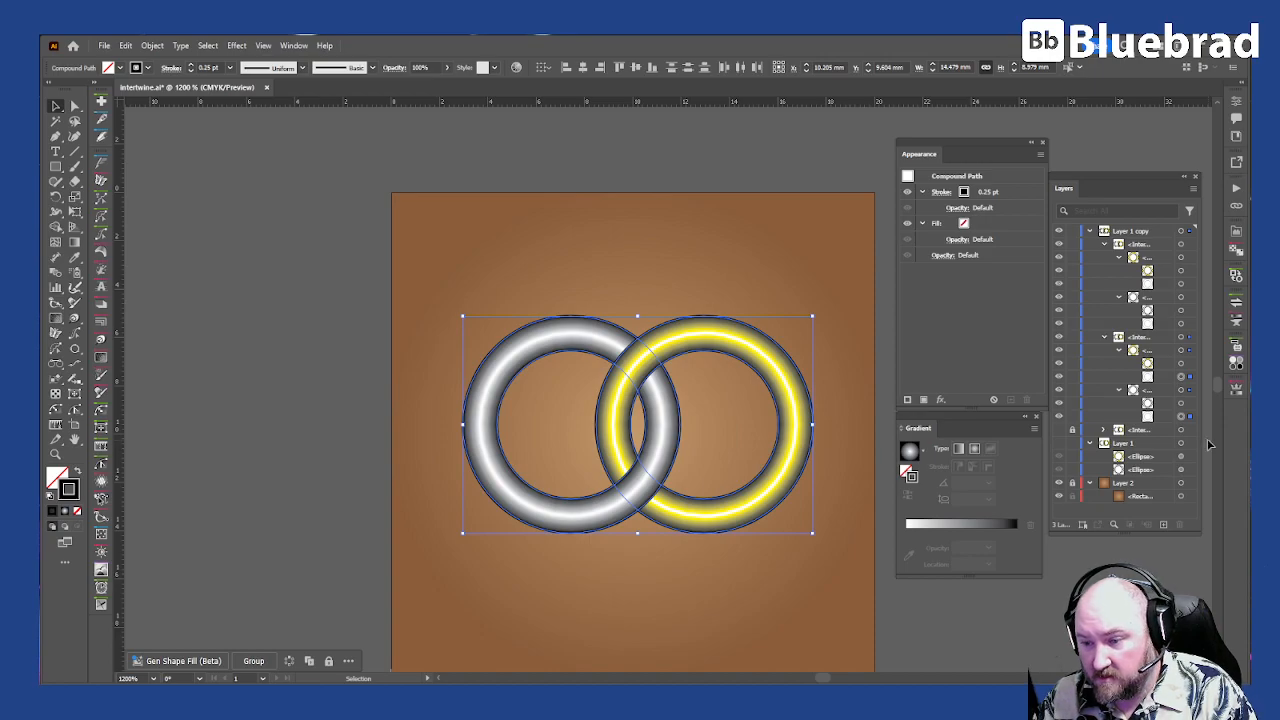
pyautogui.press('Delete')
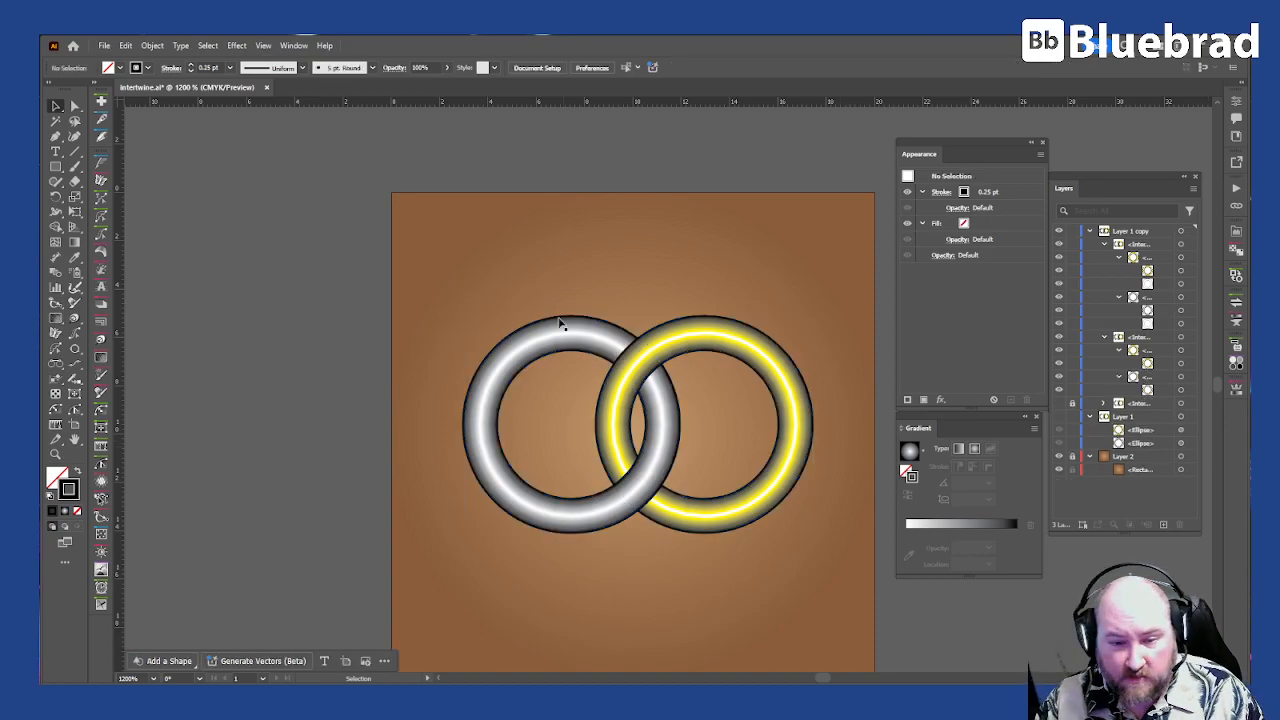
# Step: Delete the yellow and silver meshes from the upper Intertwine object, leaving only the outline paths
pyautogui.click(1181, 270)
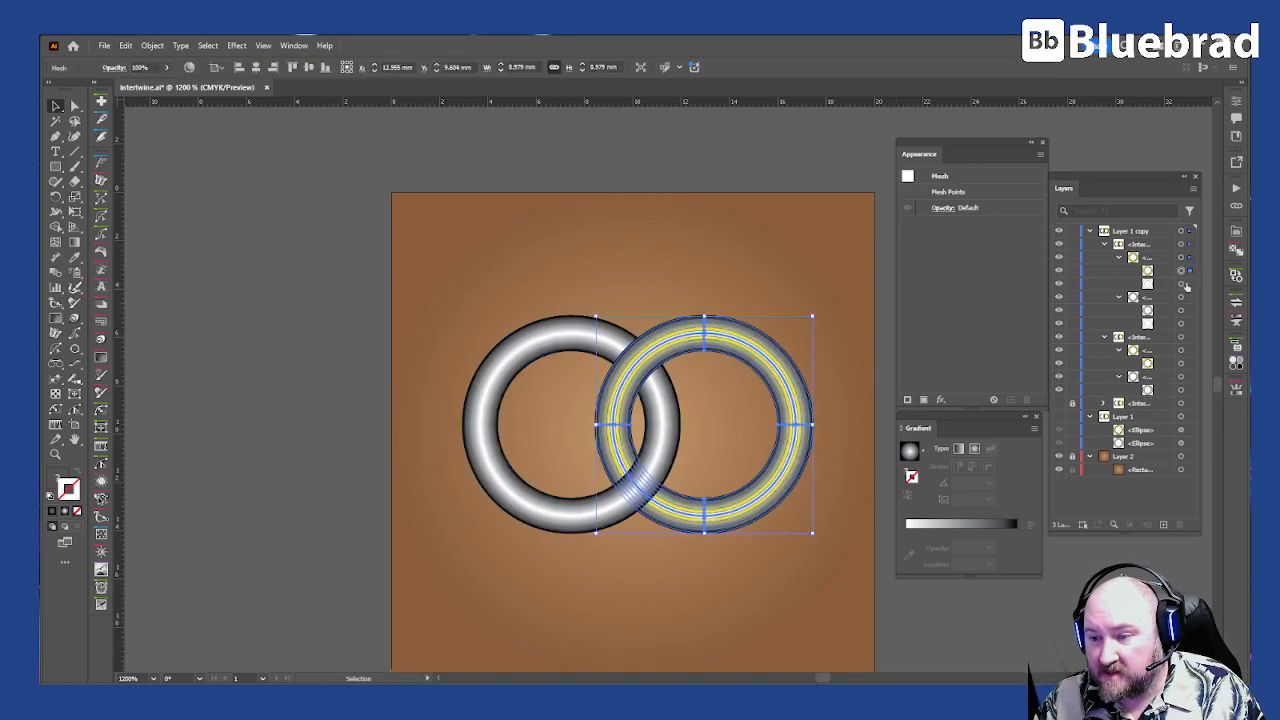
pyautogui.click(1182, 310)
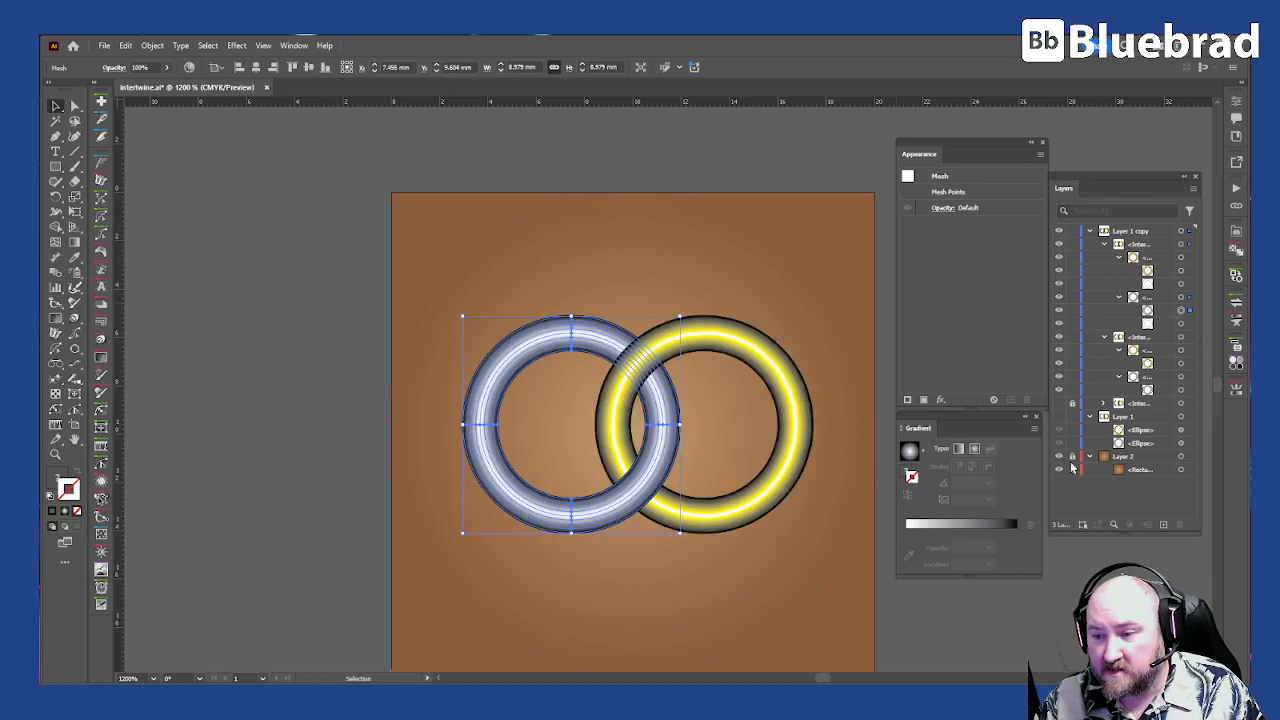
pyautogui.keyDown('shift'); pyautogui.click(1181, 270); pyautogui.keyUp('shift')
pyautogui.click(616, 252)
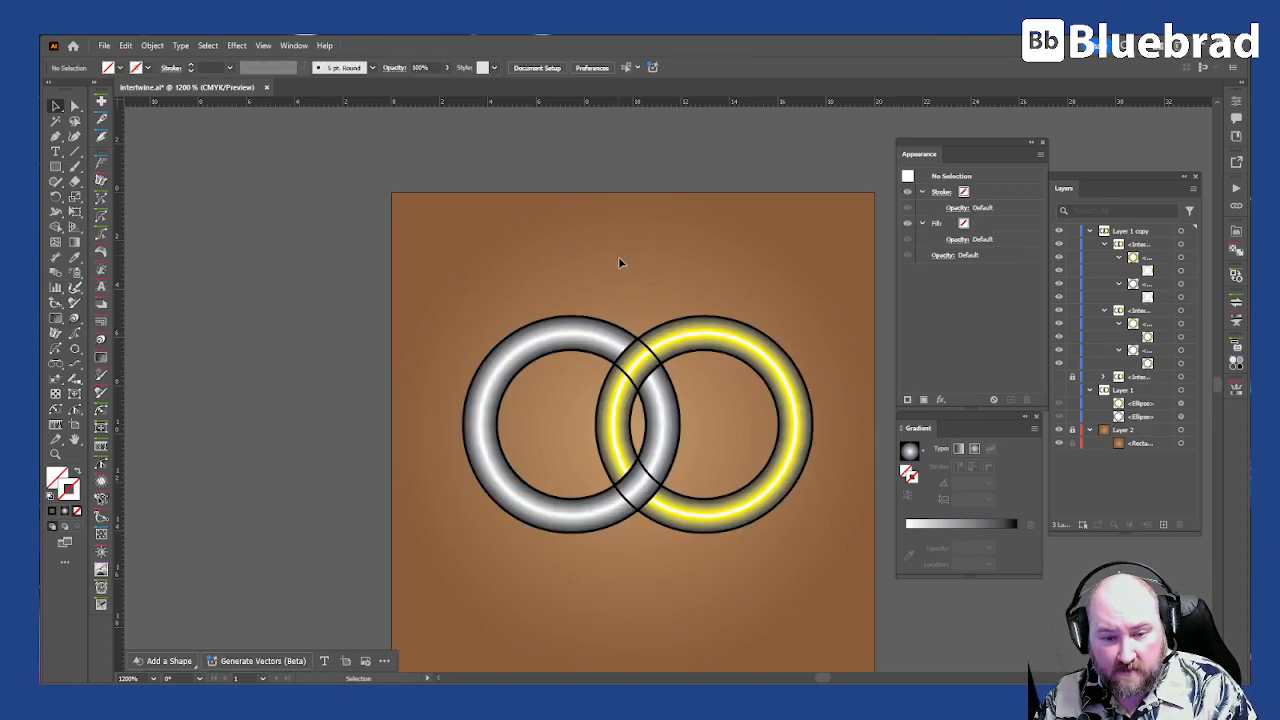
# Step: Target the upper outline-only Intertwine object and expand its object, fill and stroke
pyautogui.click(1182, 244)
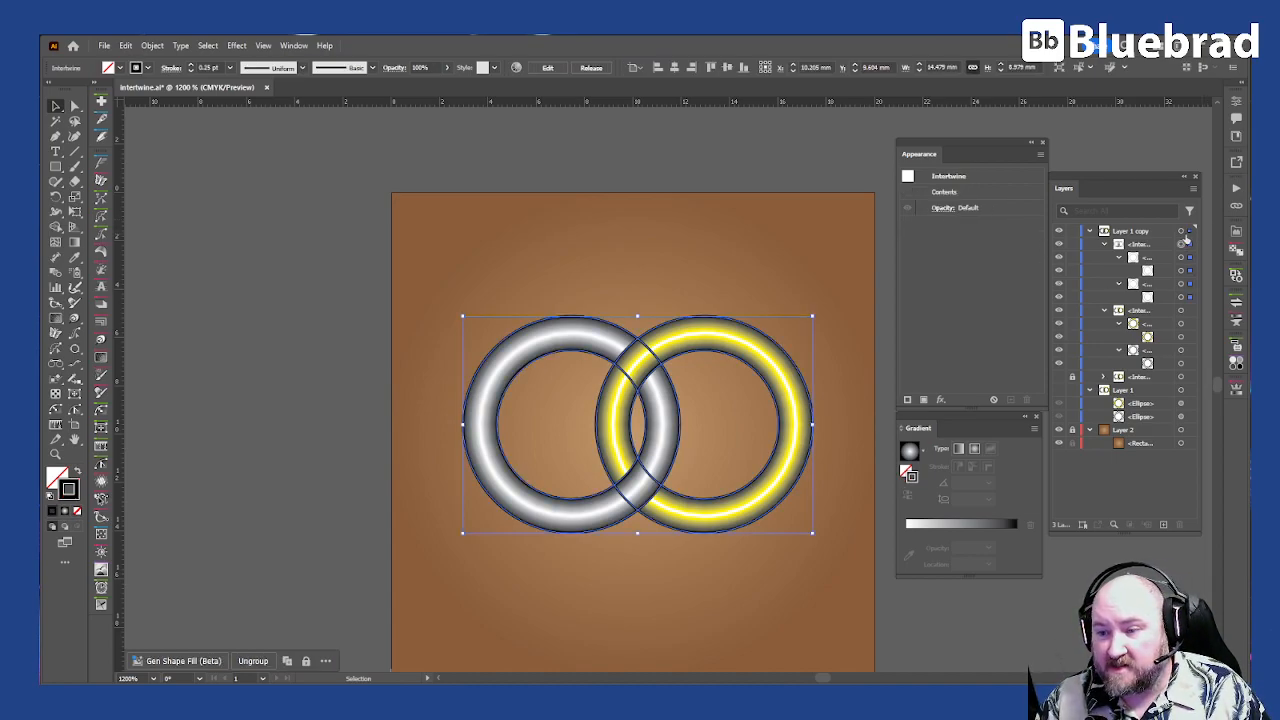
pyautogui.click(151, 46)
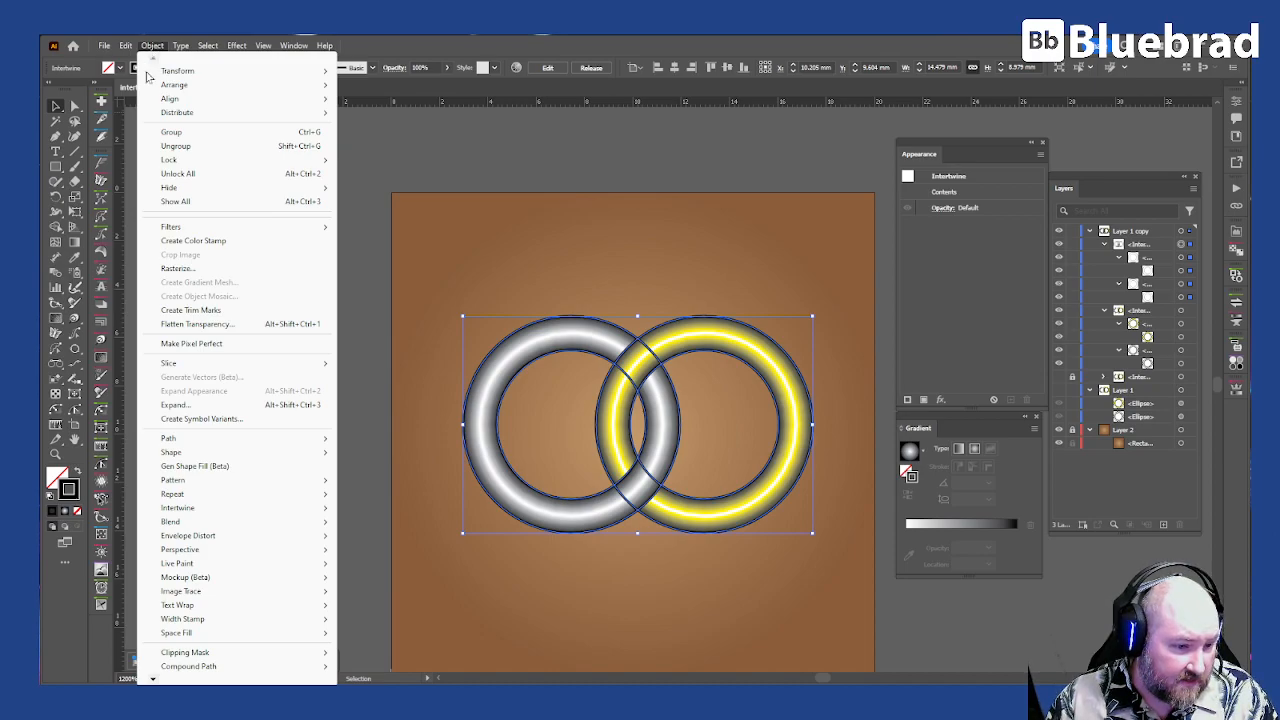
pyautogui.moveTo(272, 541)
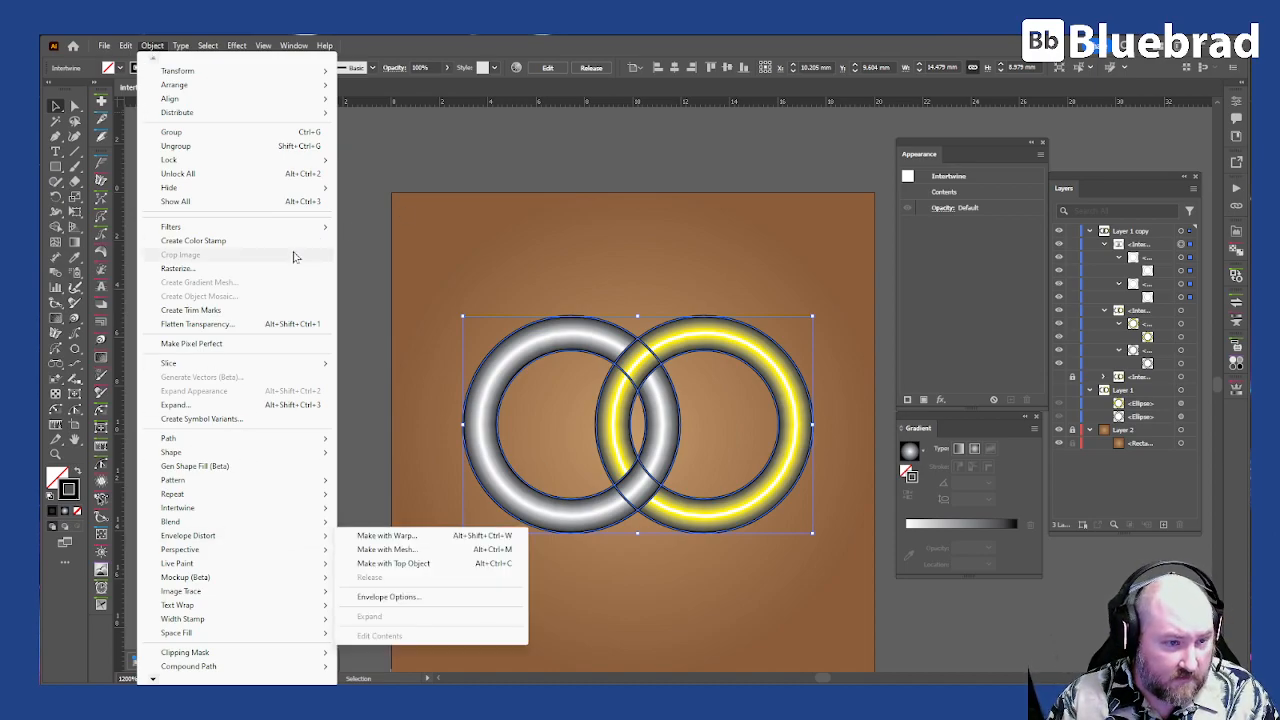
pyautogui.click(176, 405)
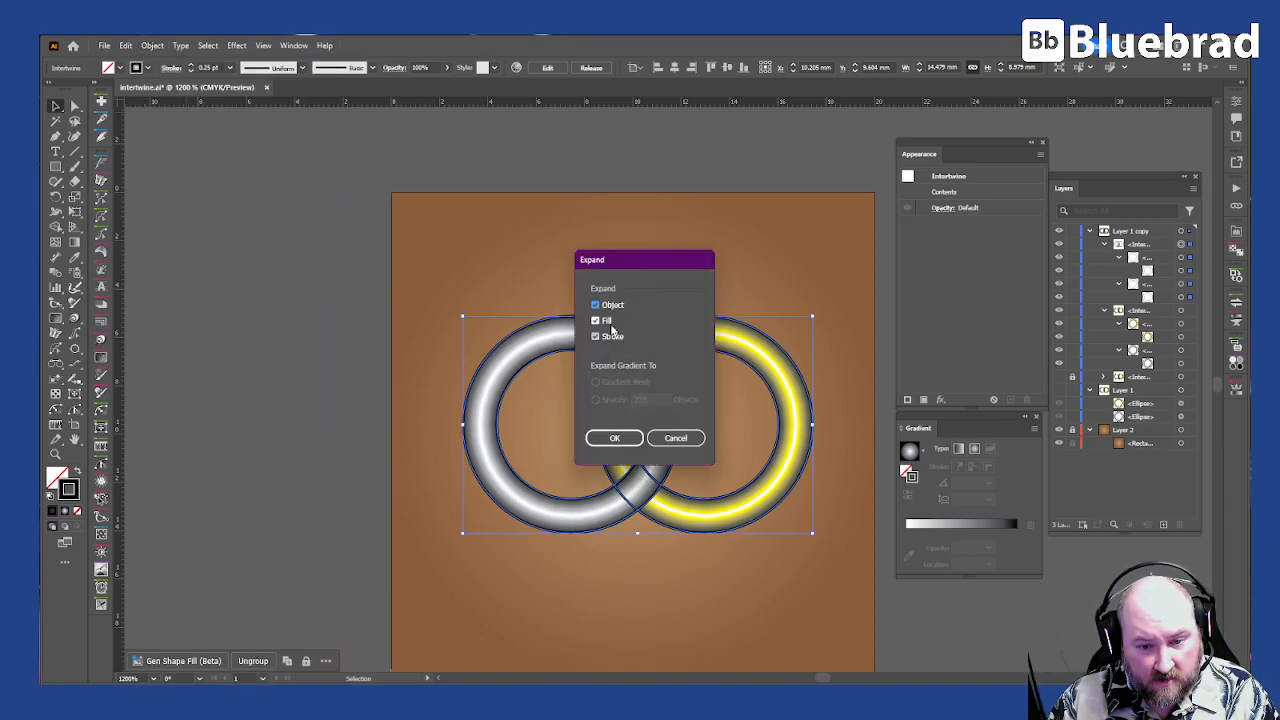
pyautogui.click(614, 438)
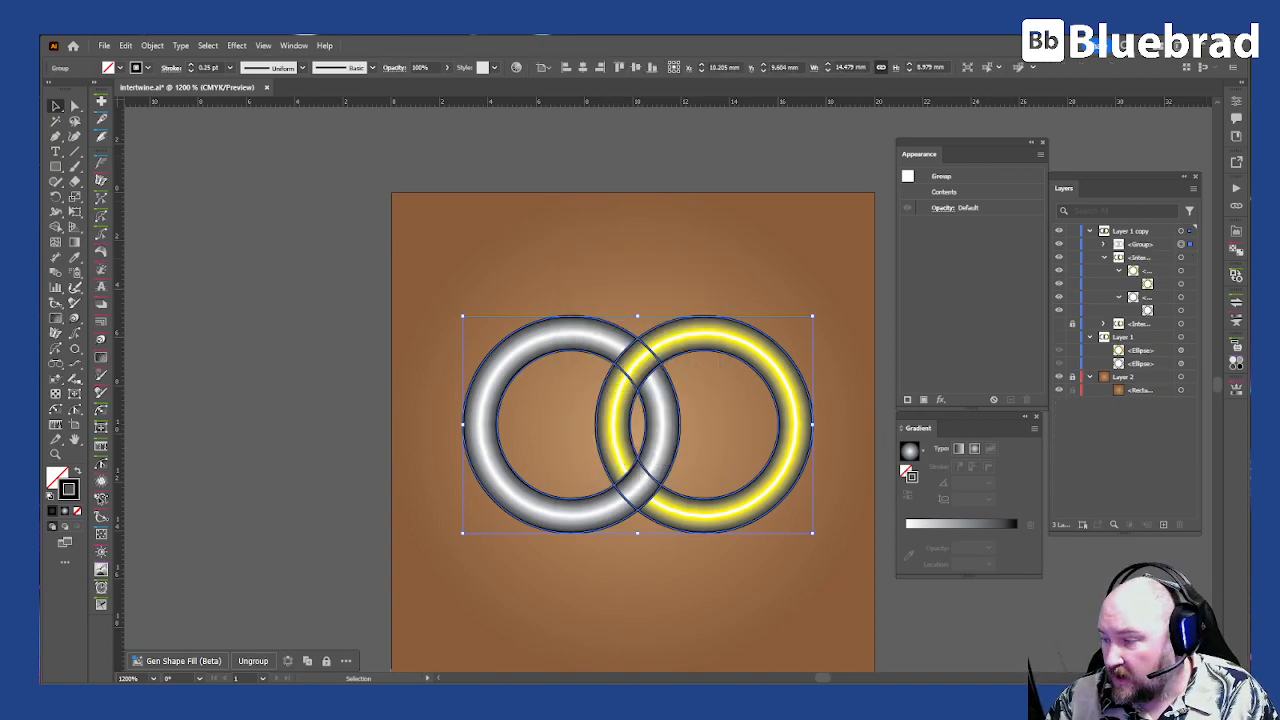
# Step: Split the expanded outline group into separate pieces with Pathfinder and list its paths
pyautogui.hotkey('ctrl', 'shift', 'F9')
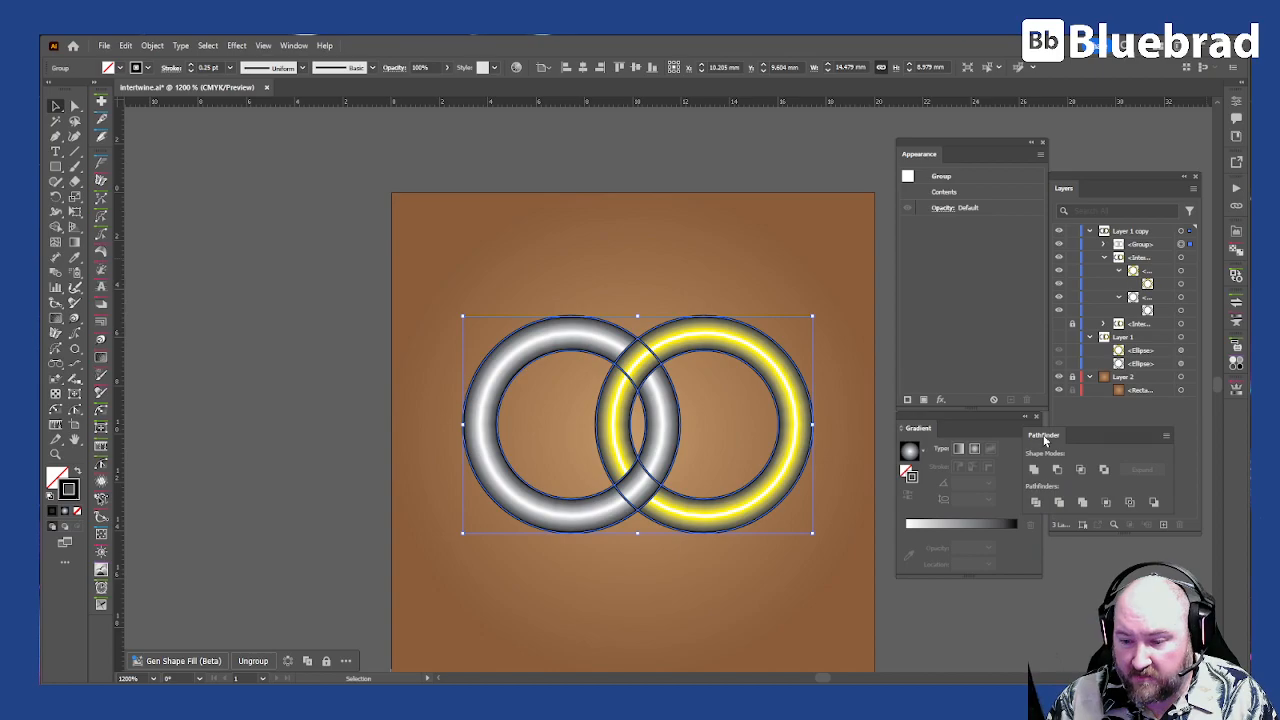
pyautogui.hotkey('ctrl', 'shift', 'F9')
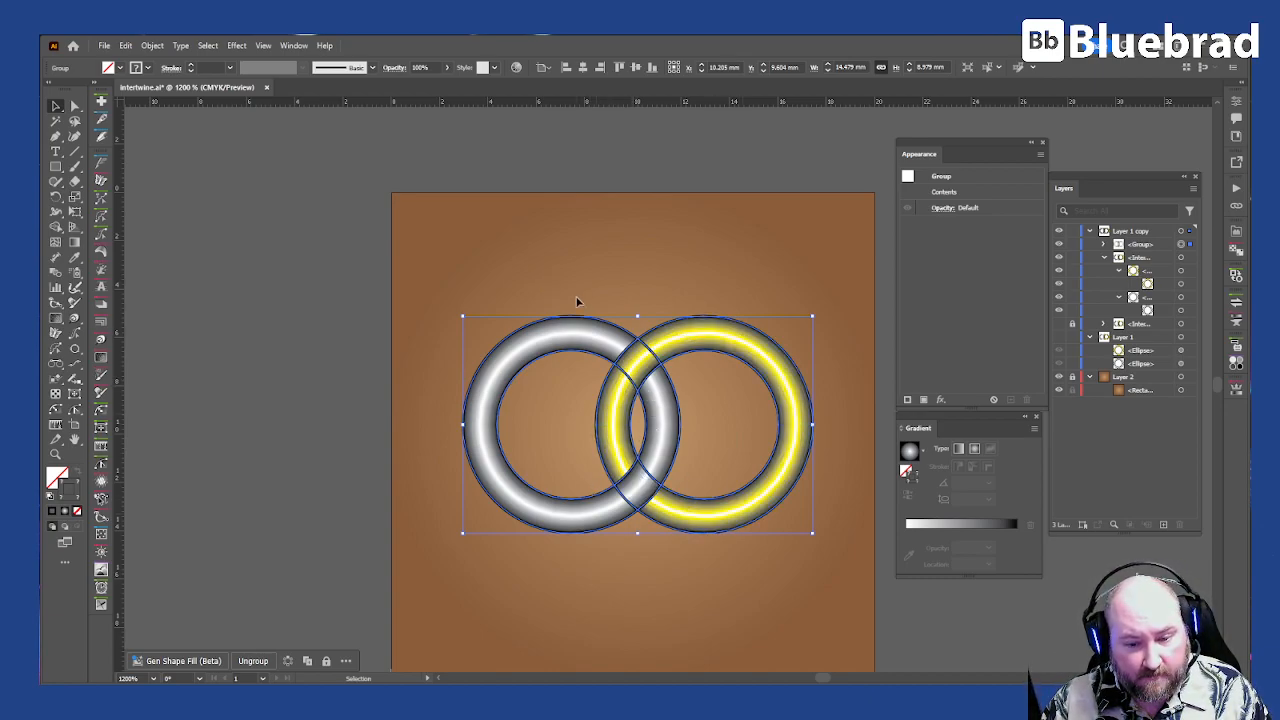
pyautogui.click(1103, 245)
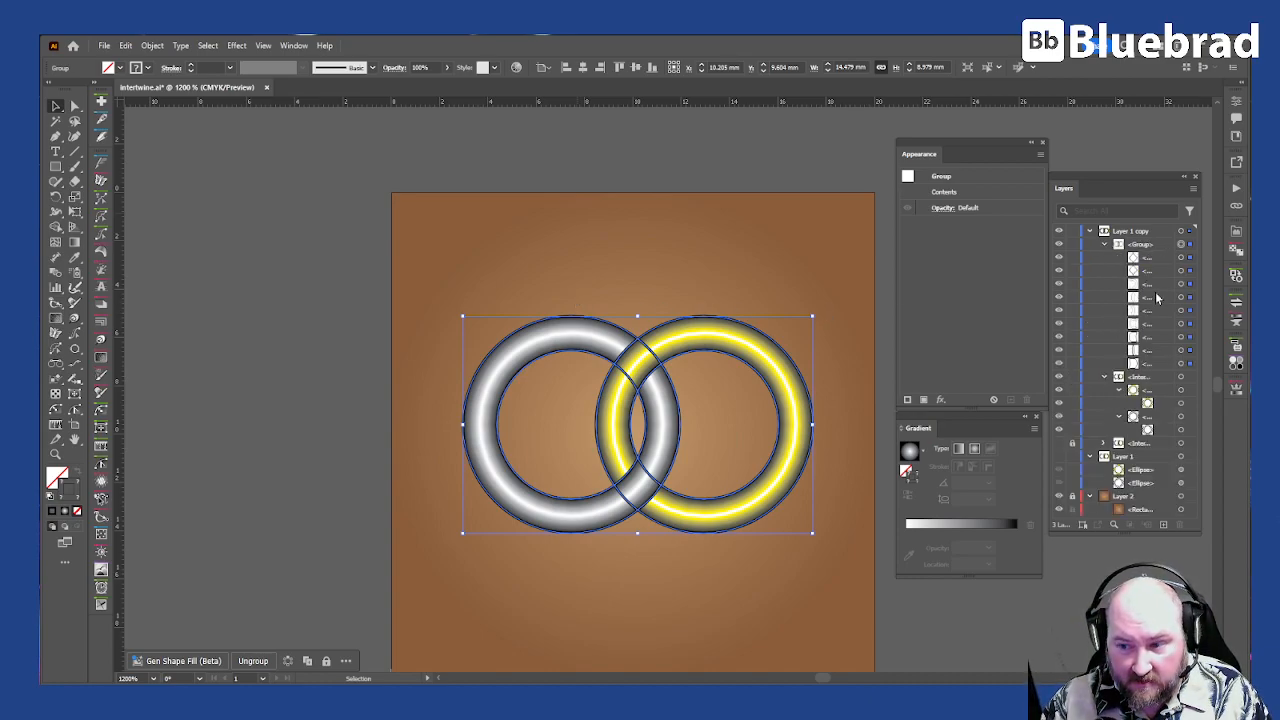
# Step: Duplicate the split outline group, then hide the lower copy and the mesh Intertwine object beneath it
pyautogui.moveTo(1155, 246); pyautogui.dragTo(1165, 528)
pyautogui.click(1105, 378)
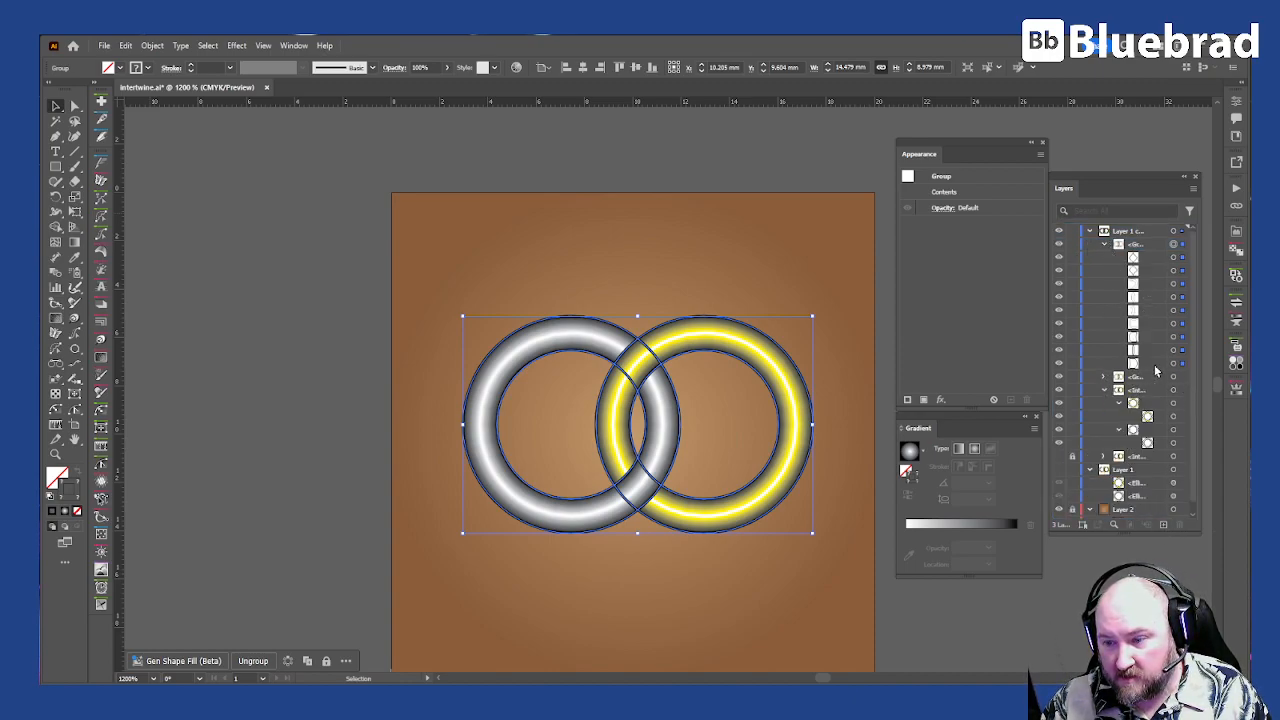
pyautogui.click(1103, 389)
pyautogui.click(1058, 389)
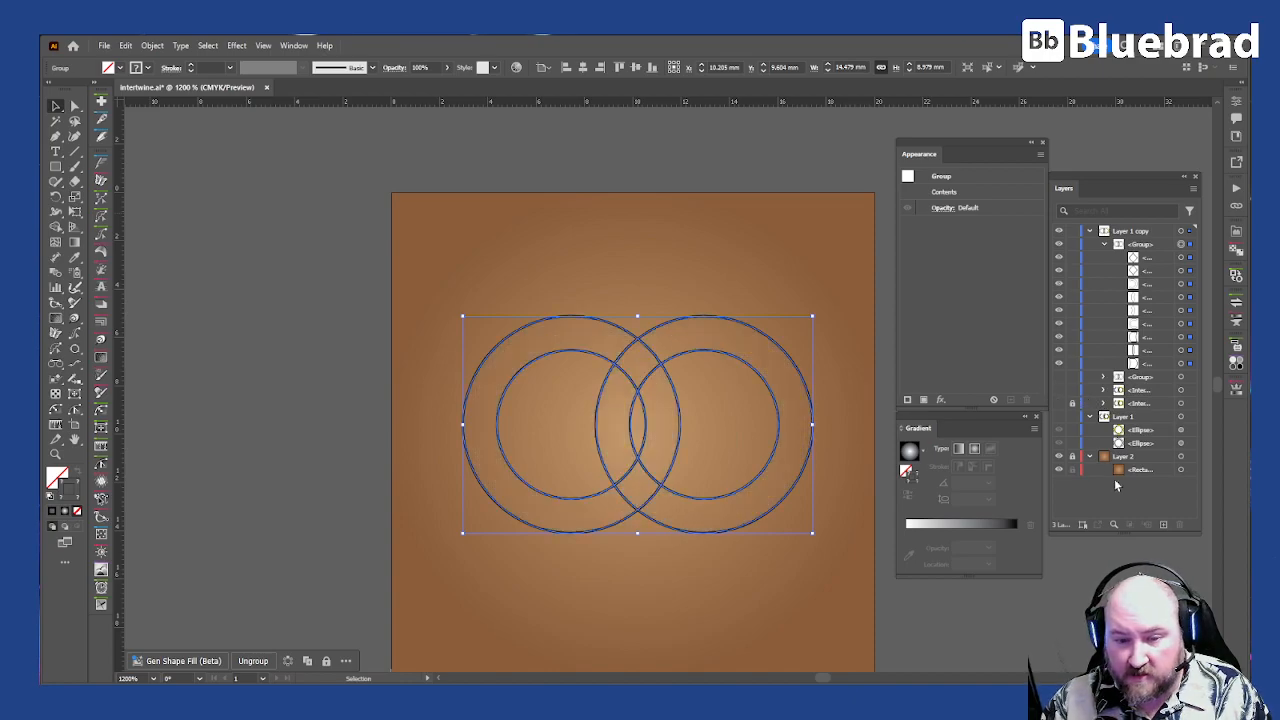
# Step: Rename the top outline group as Gold and compare its outlines with the mesh rings
pyautogui.doubleClick(1143, 246)
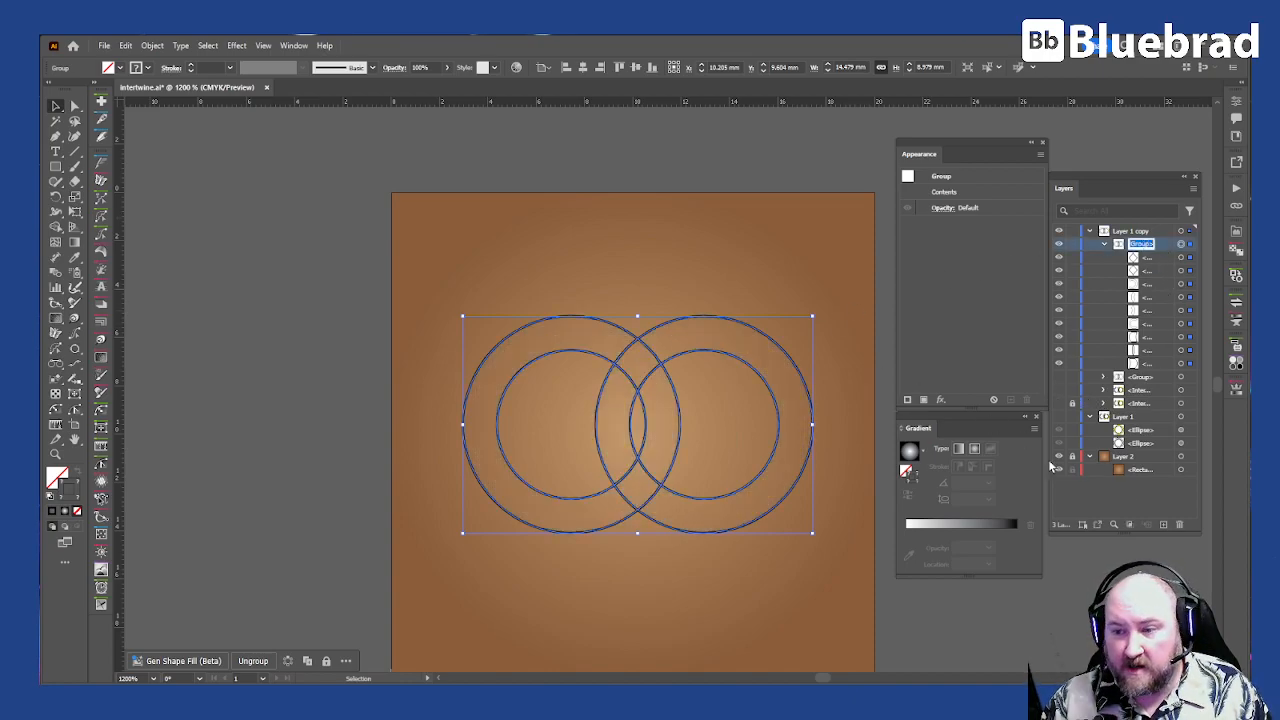
pyautogui.write('Go')
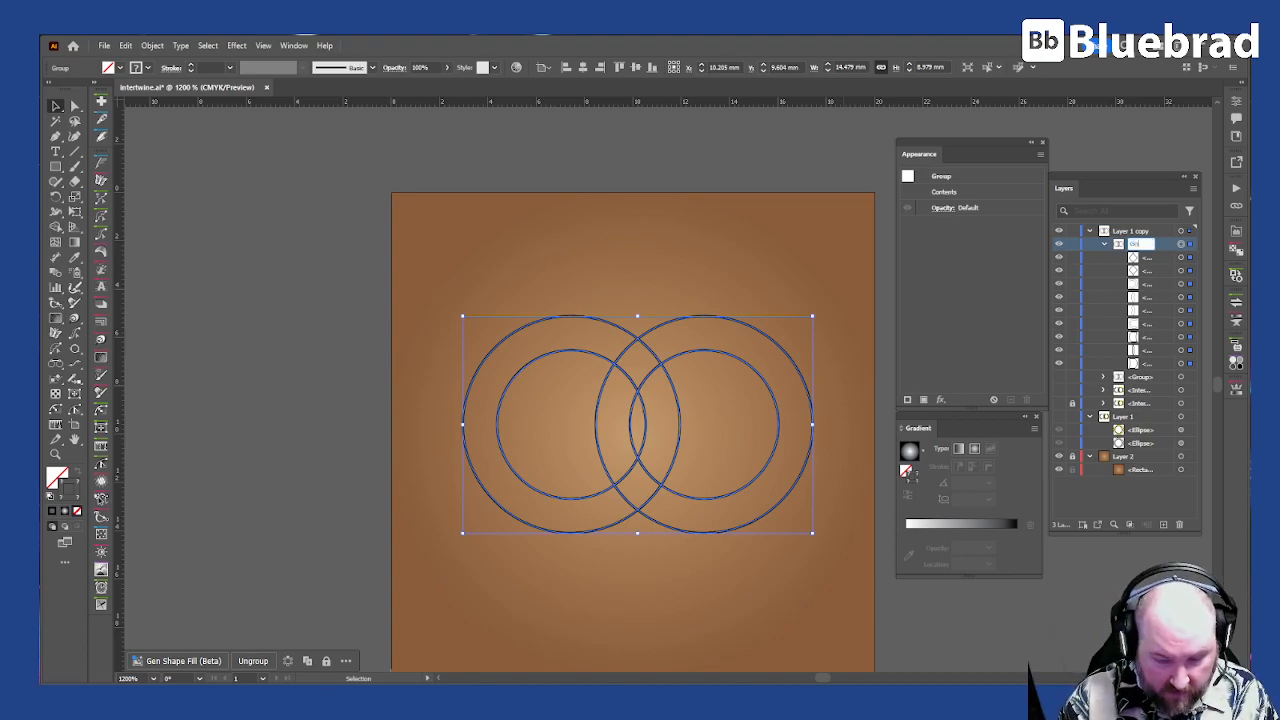
pyautogui.write('ld')
pyautogui.press('Return')
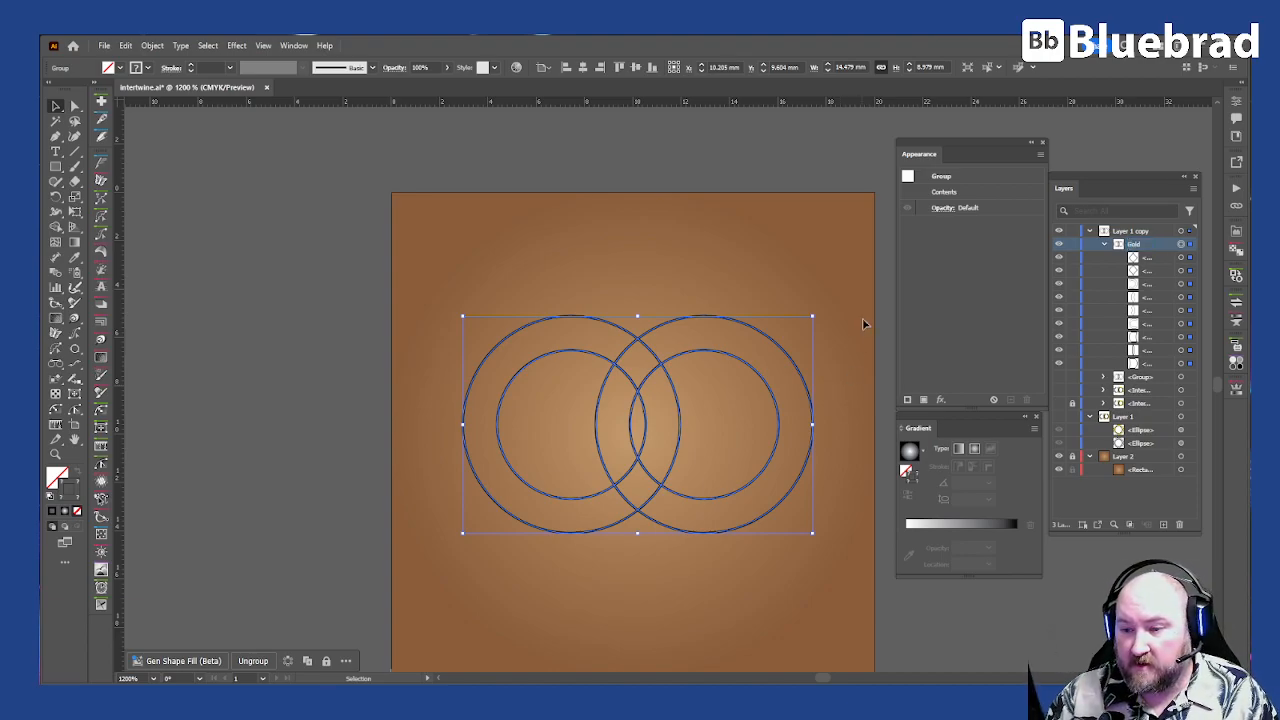
pyautogui.click(1060, 390)
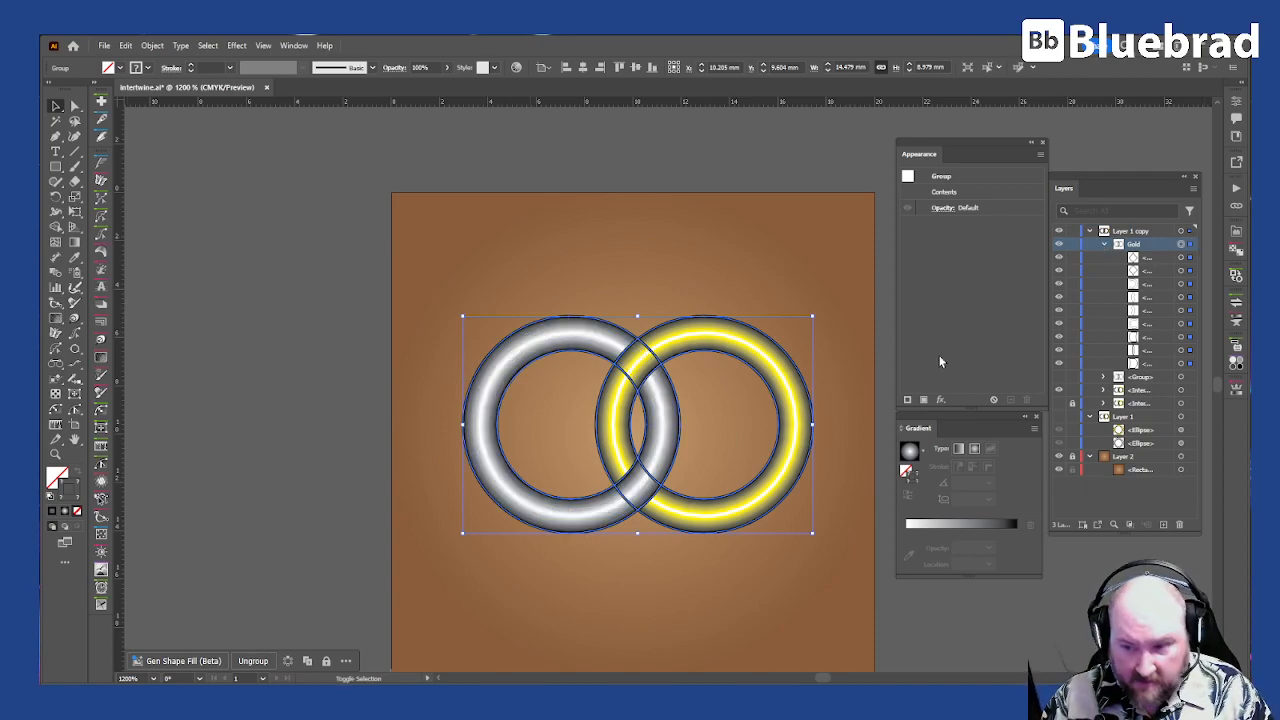
pyautogui.click(1059, 391)
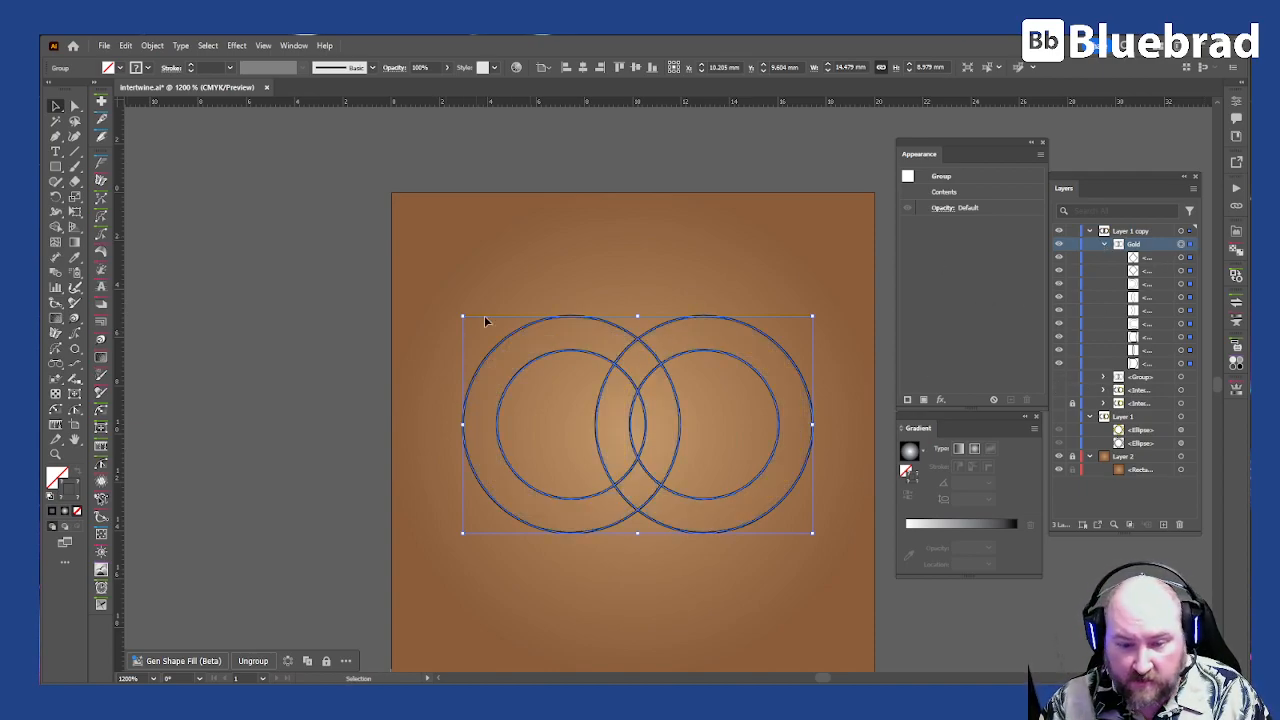
# Step: Merge the right ring's sections with Shape Builder into a black-filled ring passing over the left ring at the upper crossing
pyautogui.hotkey('shift', 'm')
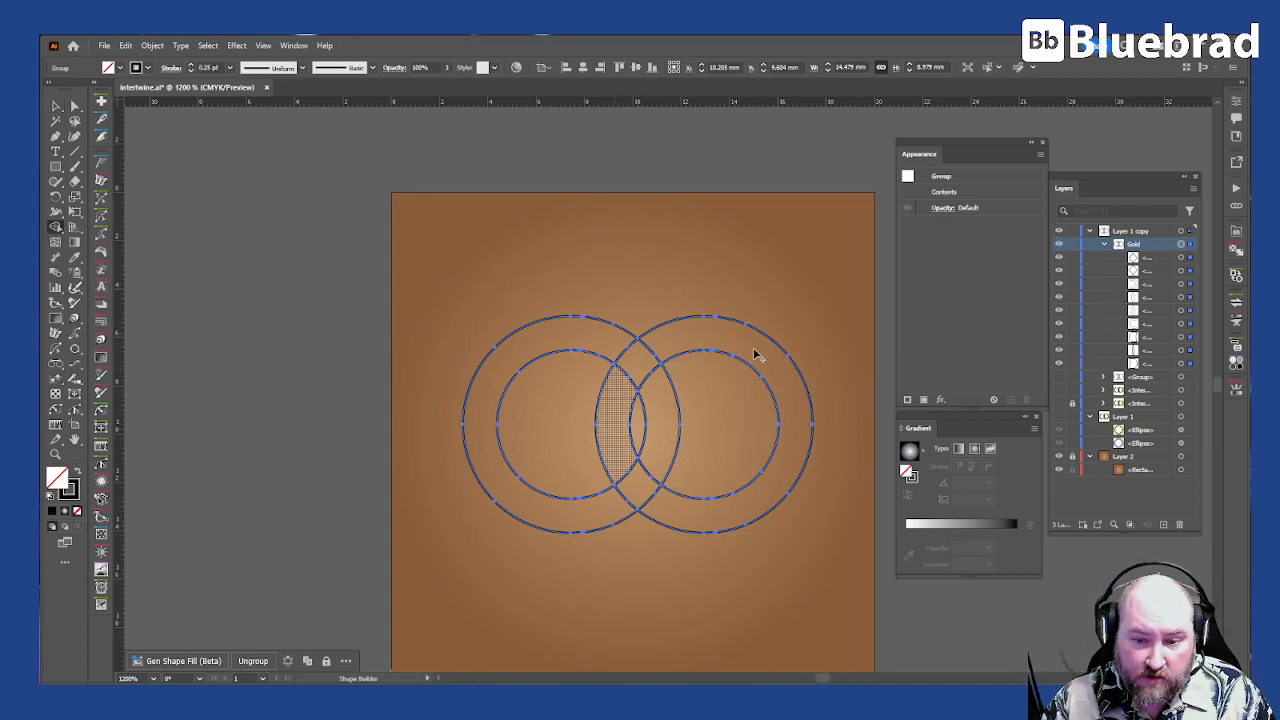
pyautogui.moveTo(660, 510); pyautogui.dragTo(686, 515)
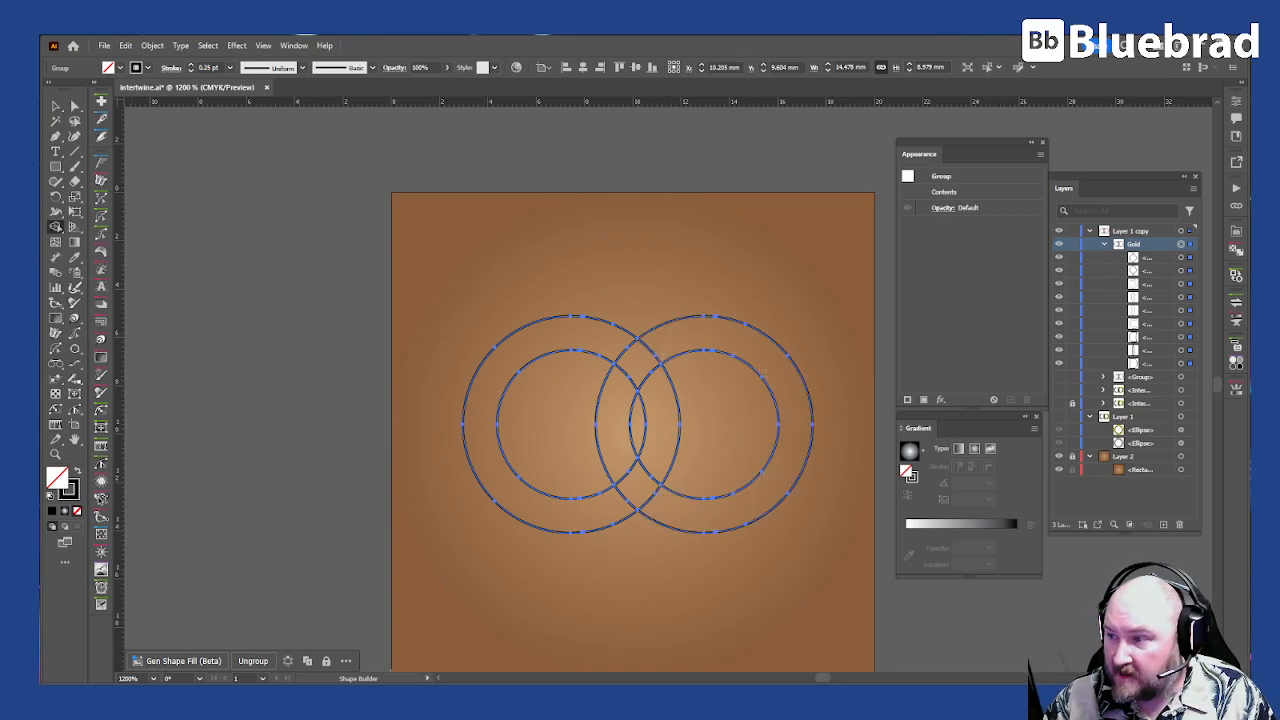
pyautogui.hotkey('shift', 'x')
pyautogui.moveTo(668, 507); pyautogui.dragTo(698, 516)
pyautogui.moveTo(658, 350); pyautogui.dragTo(620, 400)
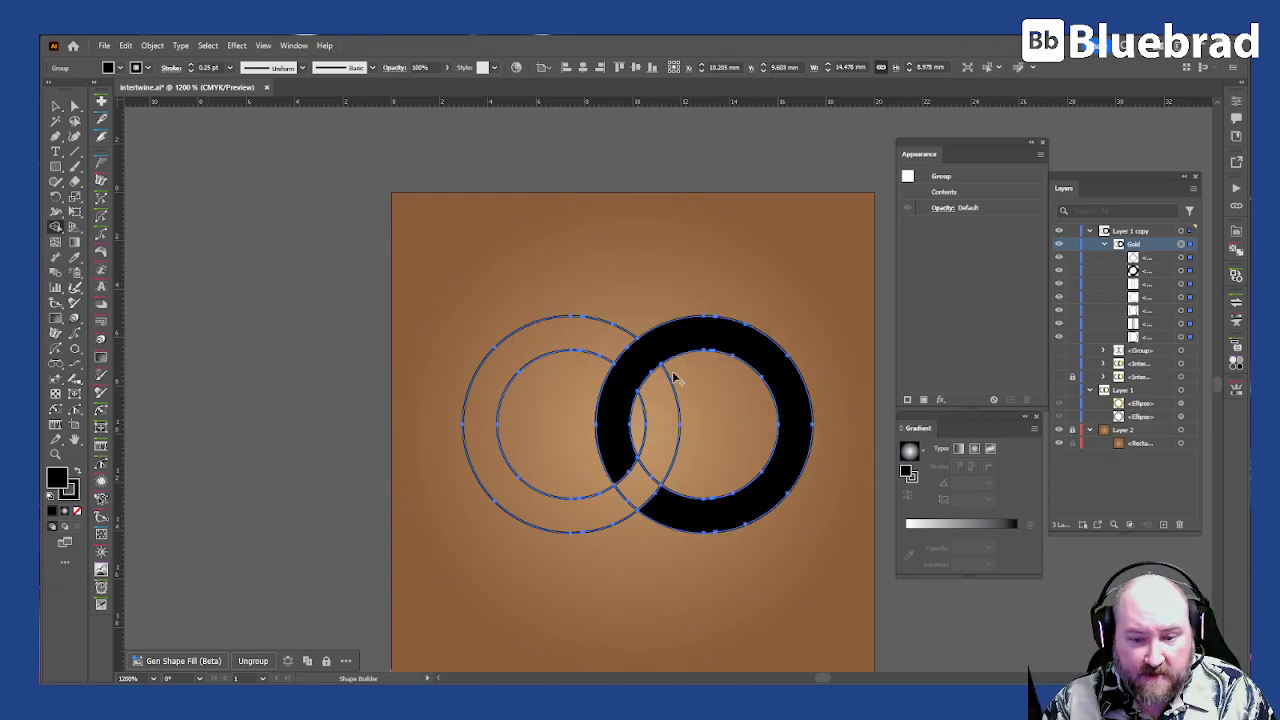
# Step: Merge the left ring's sections with Shape Builder into a red-filled ring passing over the black ring at the lower crossing
pyautogui.press('Right')
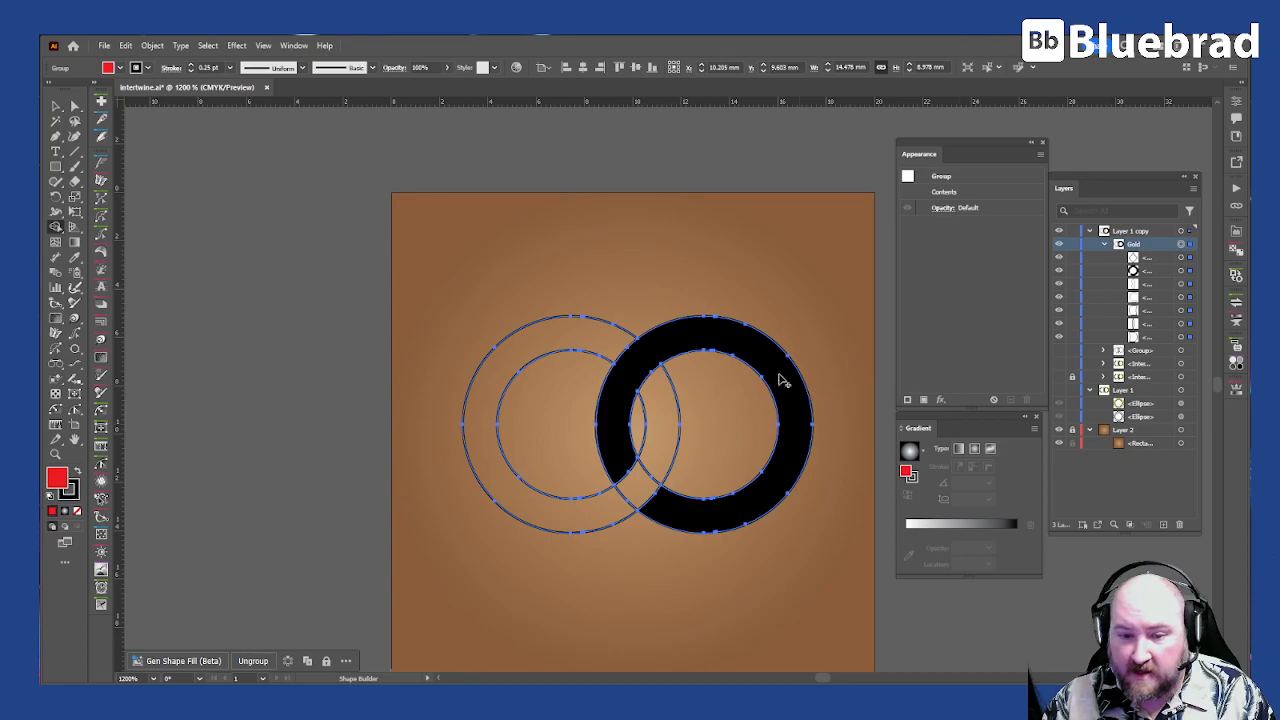
pyautogui.moveTo(638, 488); pyautogui.dragTo(604, 520)
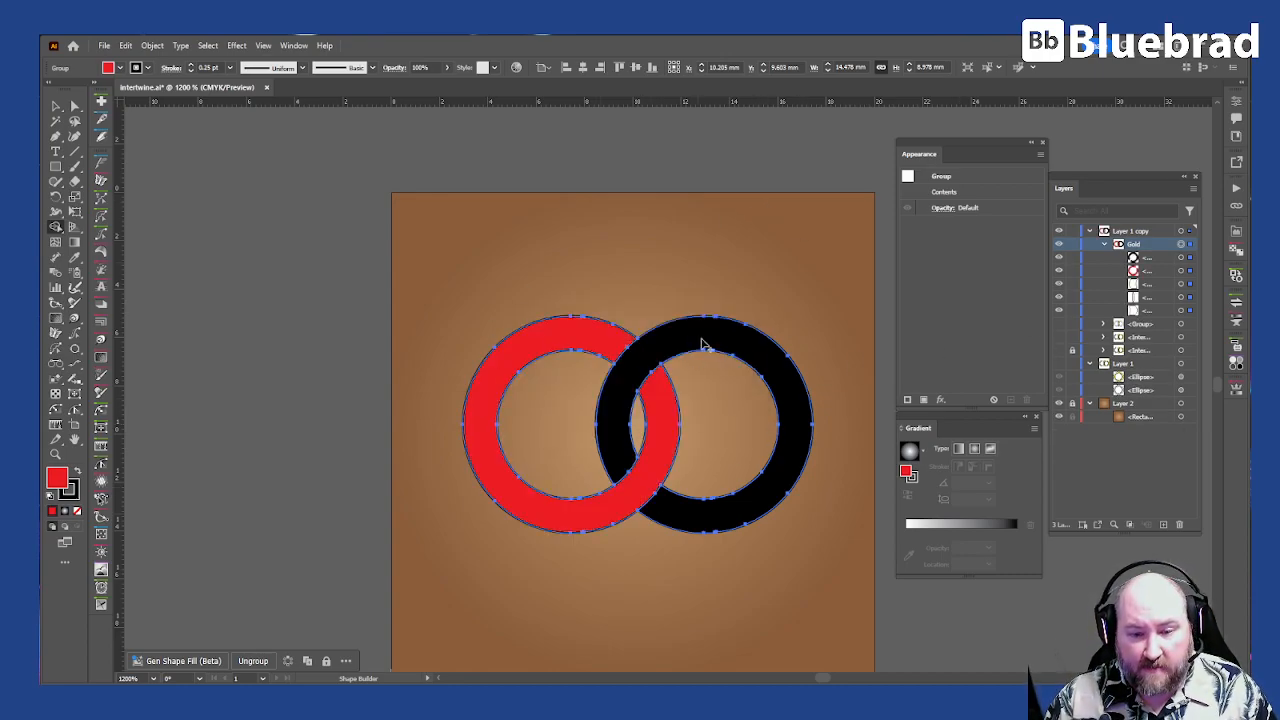
pyautogui.press('v')
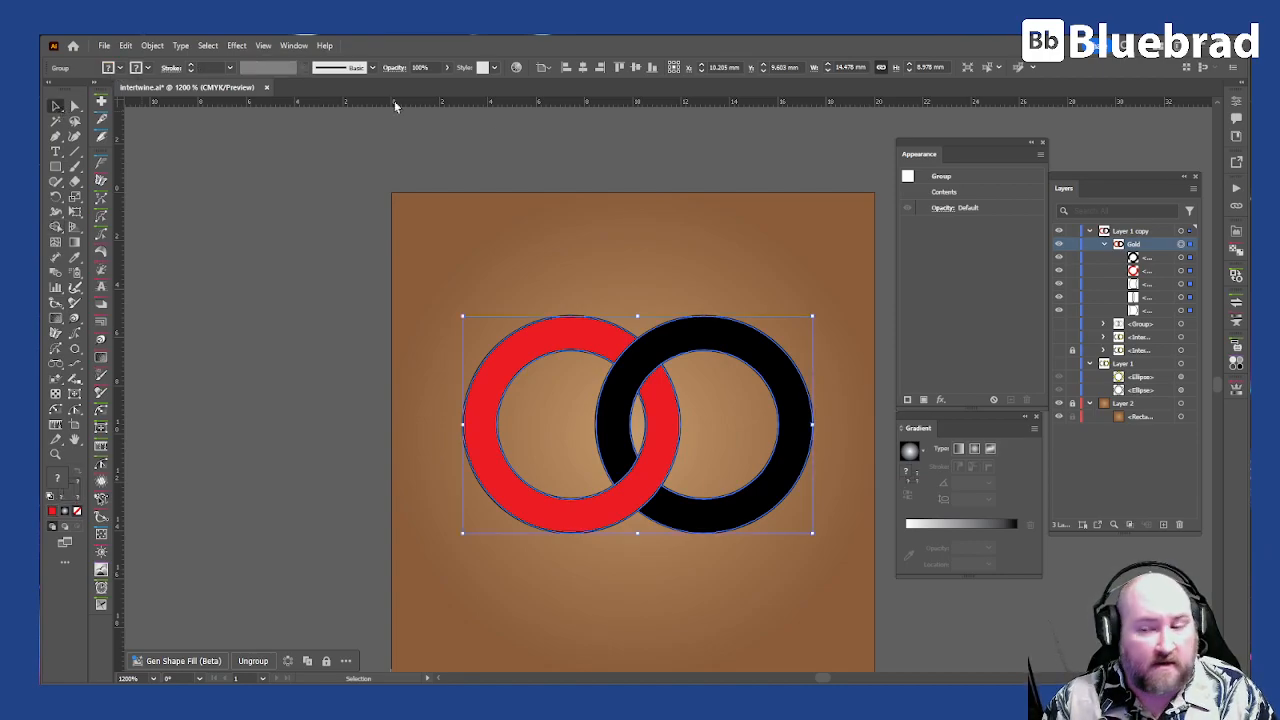
pyautogui.press('x')
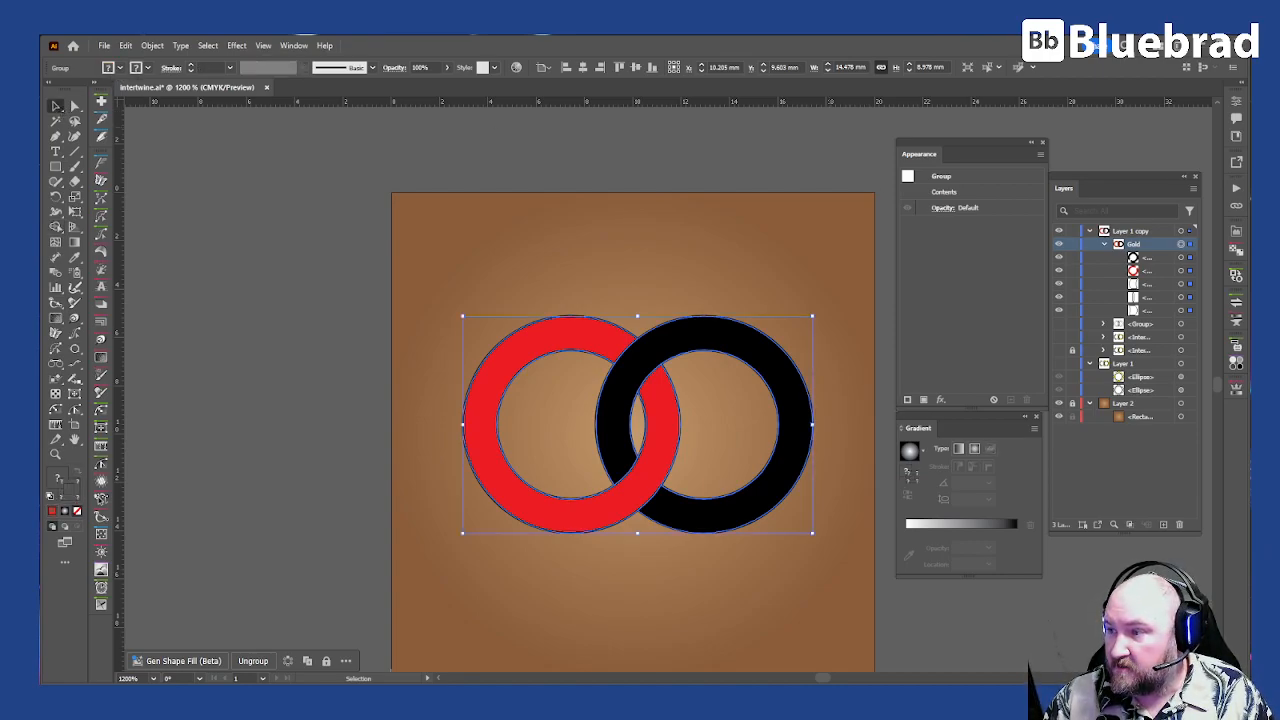
# Step: Remove the stroke from the red and black rings in the Gold group
pyautogui.press('/')
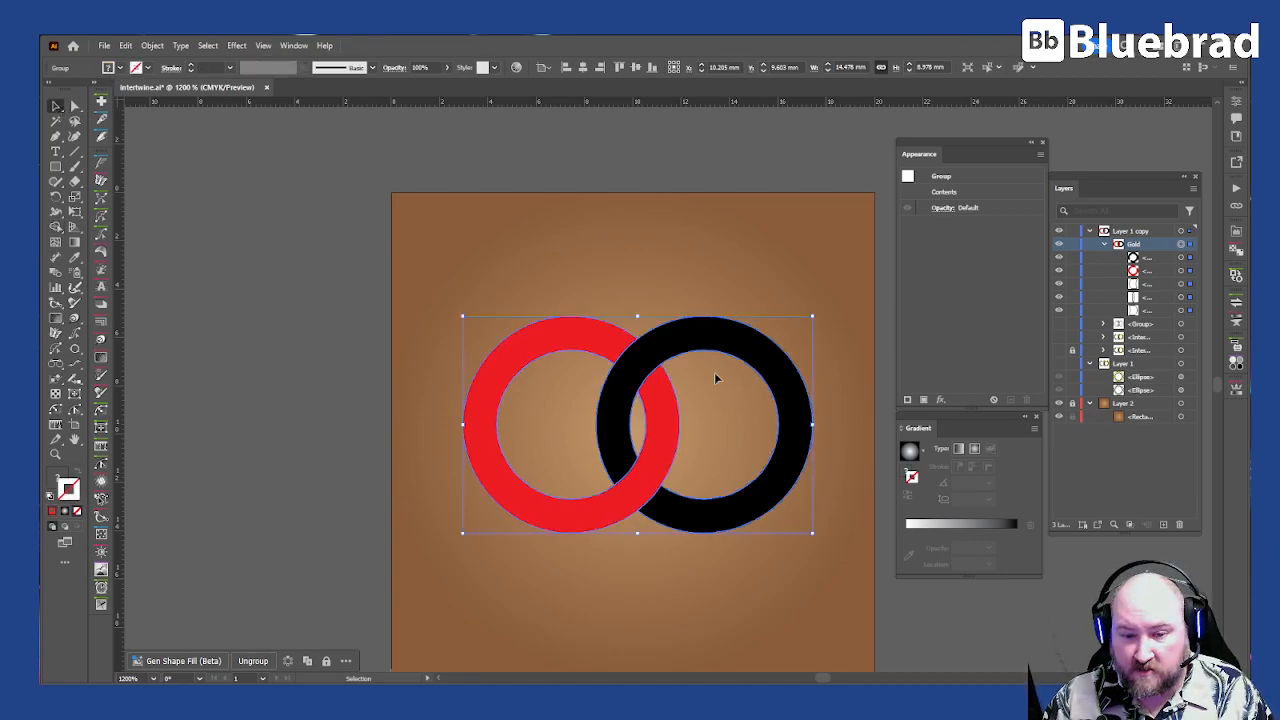
pyautogui.click(836, 565)
pyautogui.press('a')
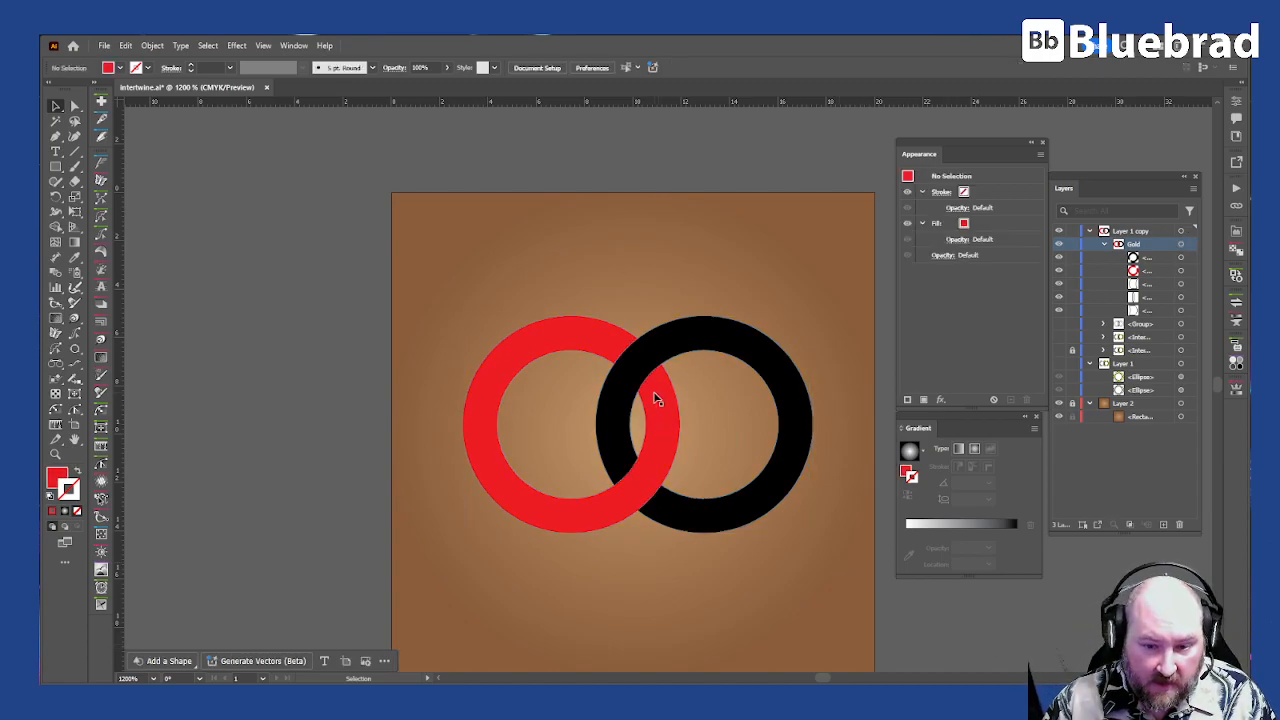
# Step: Using Draw Inside on the red ring, draw a square about 4.17 mm wide centred on the upper crossing
pyautogui.press('v')
pyautogui.click(632, 346)
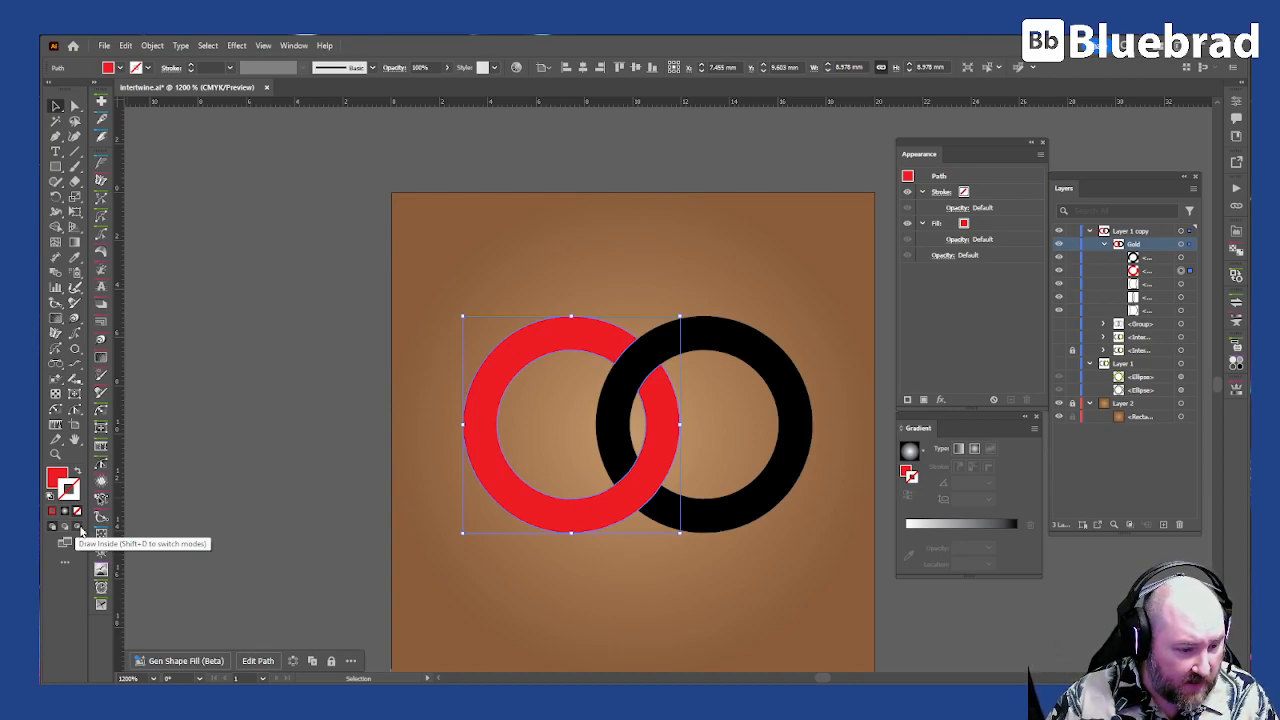
pyautogui.hotkey('shift', 'x')
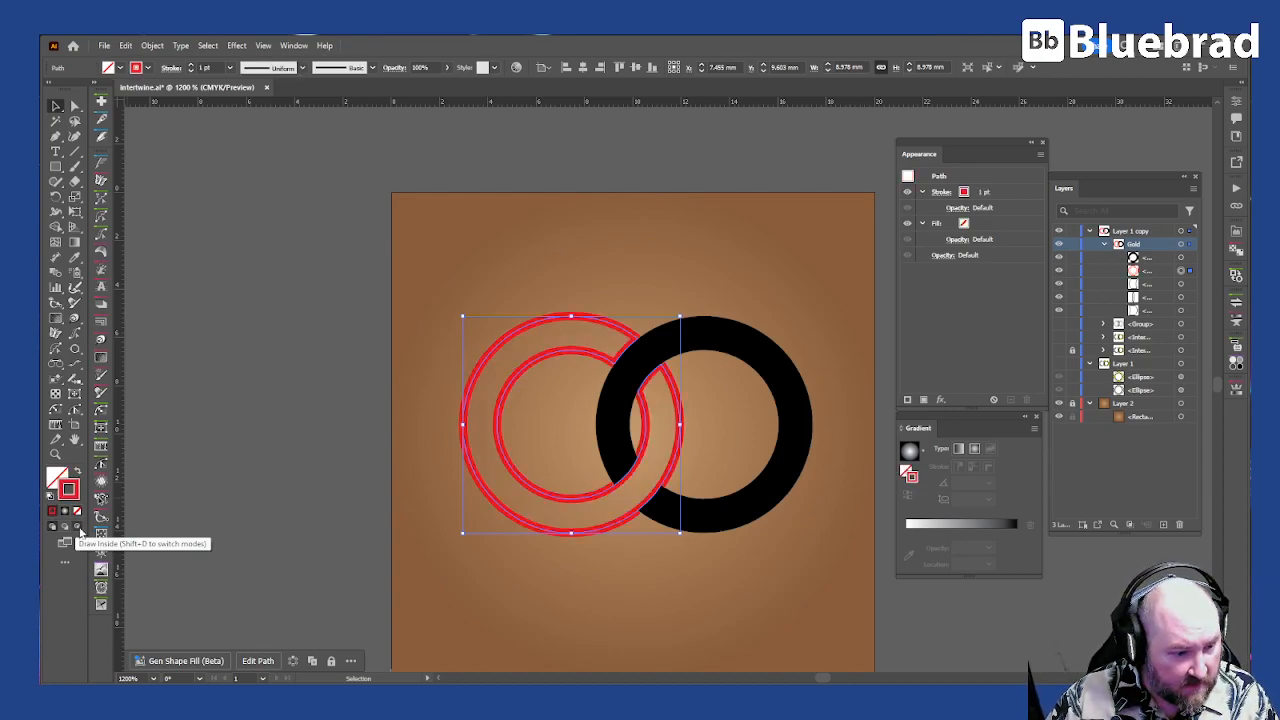
pyautogui.hotkey('shift', 'x')
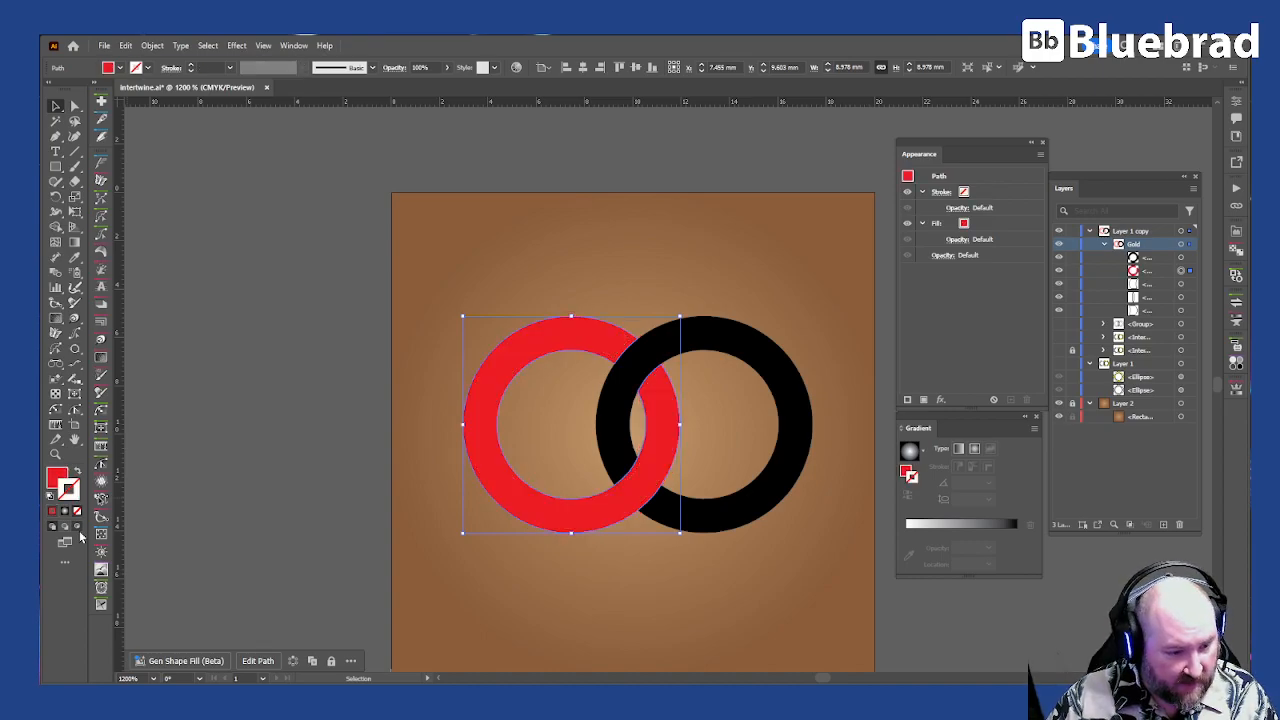
pyautogui.hotkey('ctrl', 'shift', 'a')
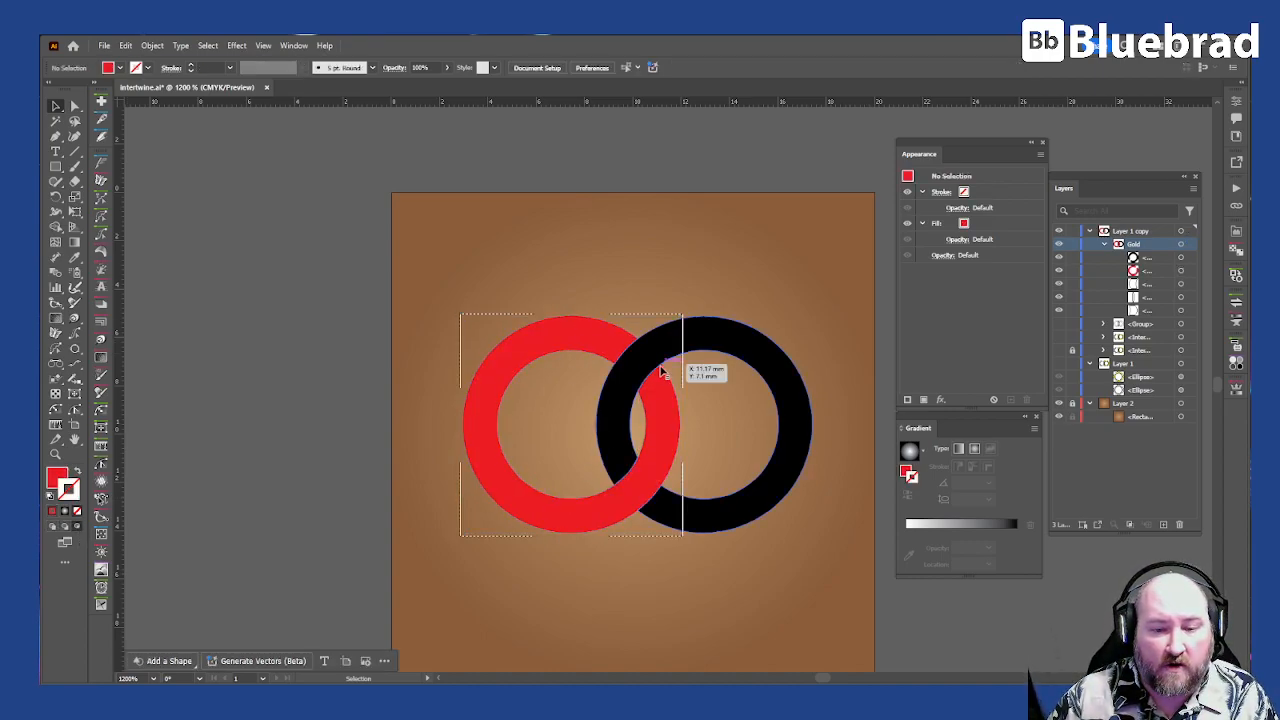
pyautogui.moveTo(56, 166); pyautogui.dragTo(110, 164)
pyautogui.moveTo(637, 359)
pyautogui.mouseDown()
pyautogui.moveTo(702, 388)
pyautogui.moveTo(688, 380)
pyautogui.mouseUp()
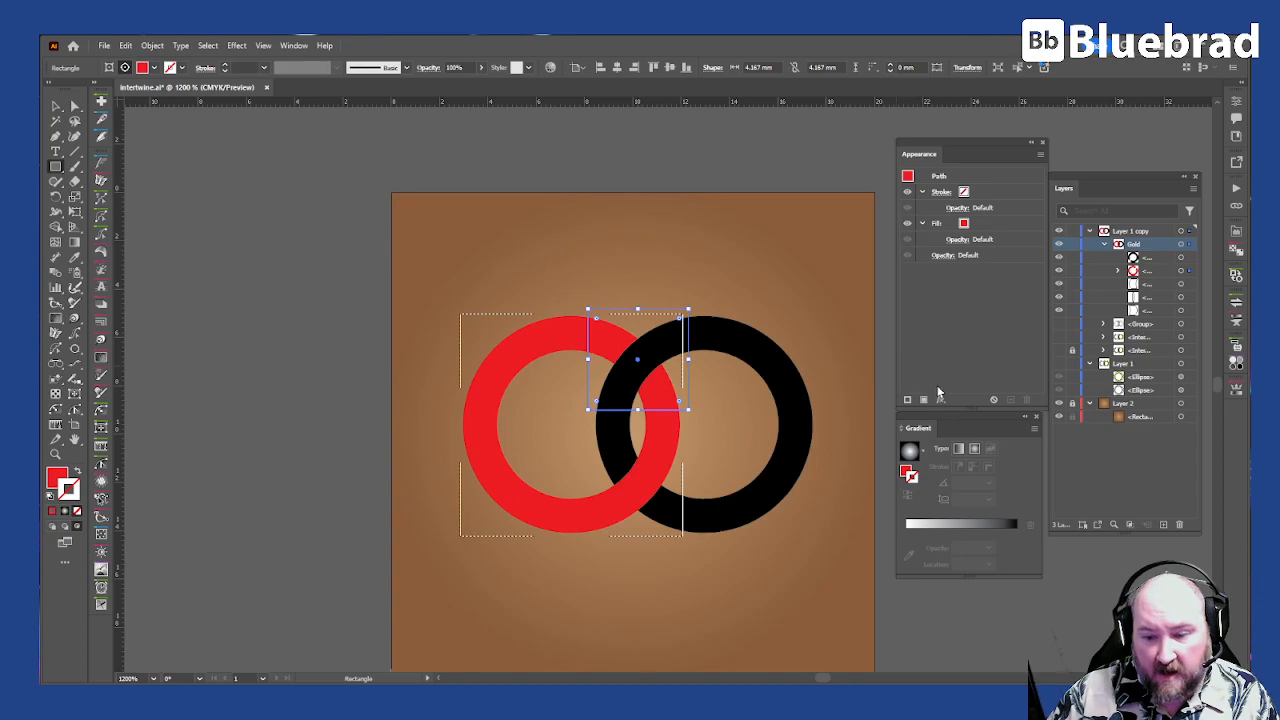
# Step: Give the square a linear white-to-black gradient fill and no stroke
pyautogui.click(960, 450)
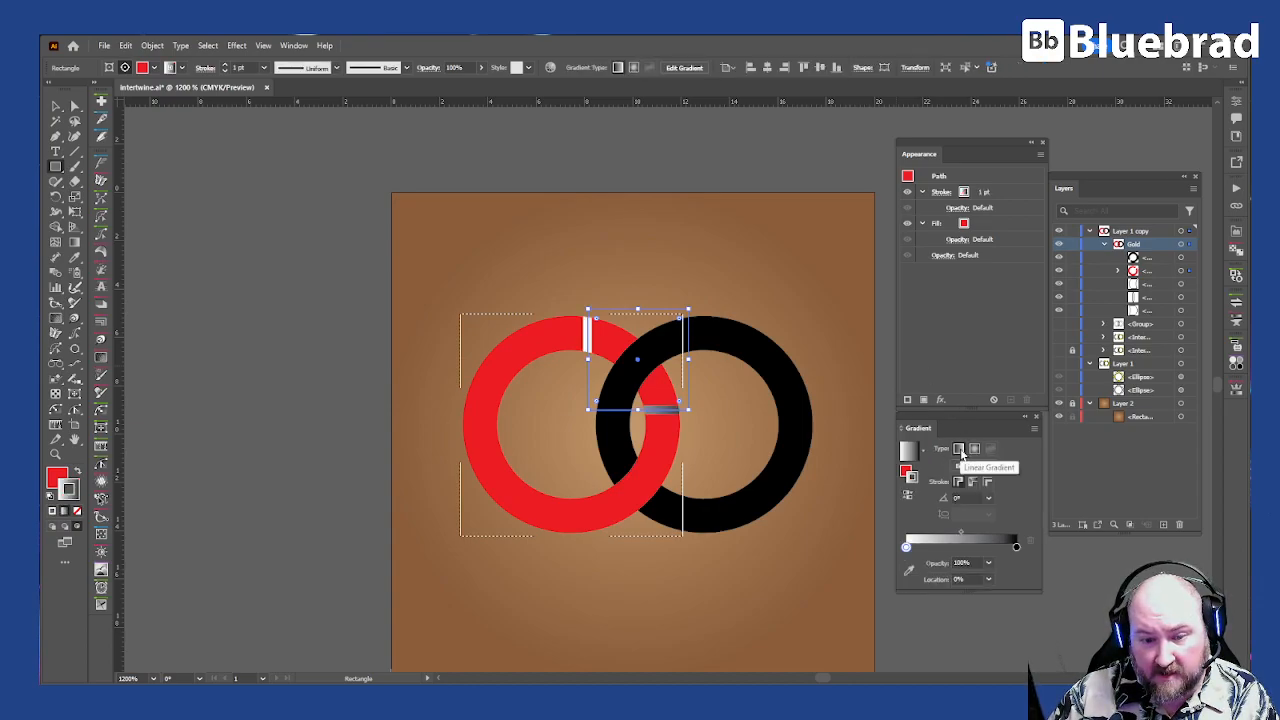
pyautogui.hotkey('shift', 'x')
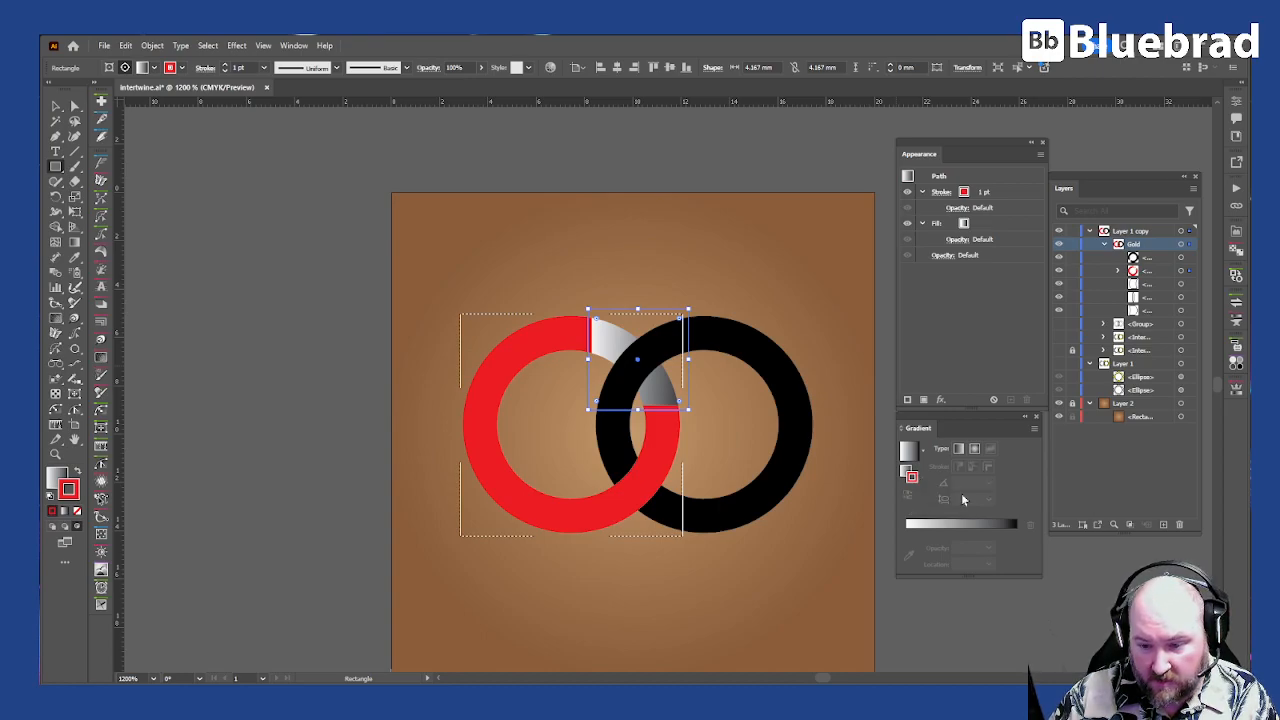
pyautogui.press('/')
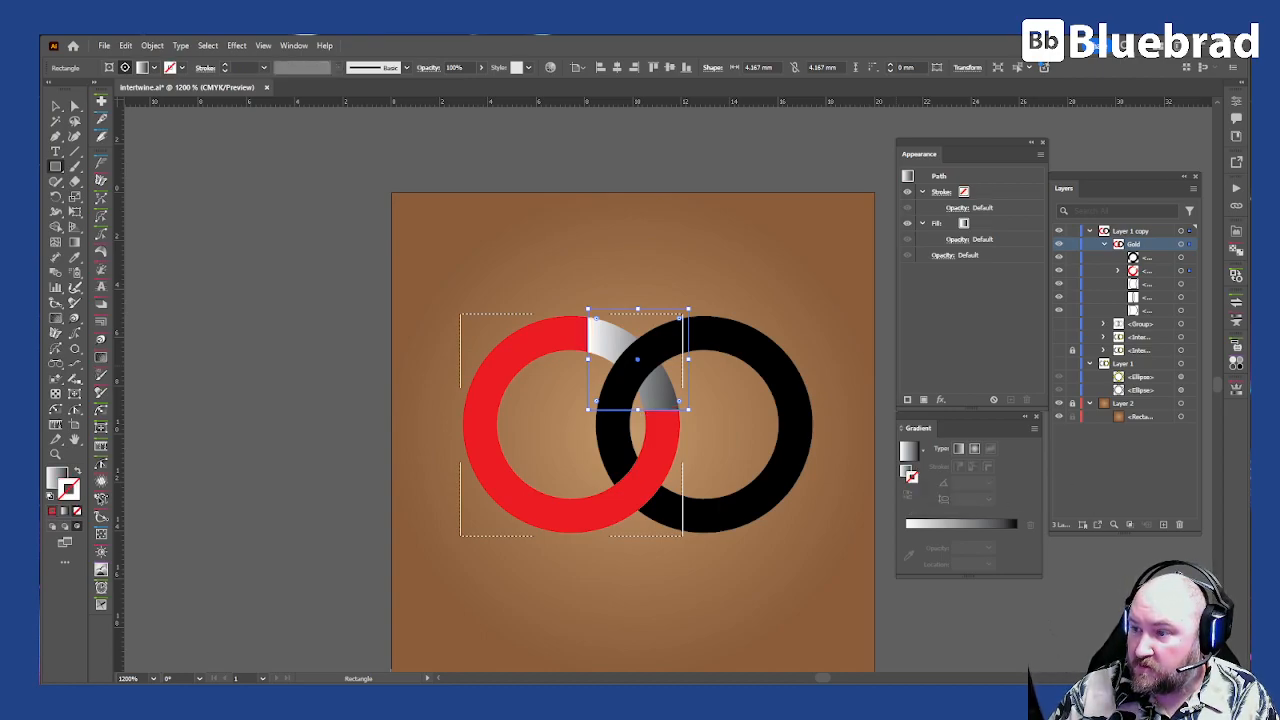
pyautogui.press('x')
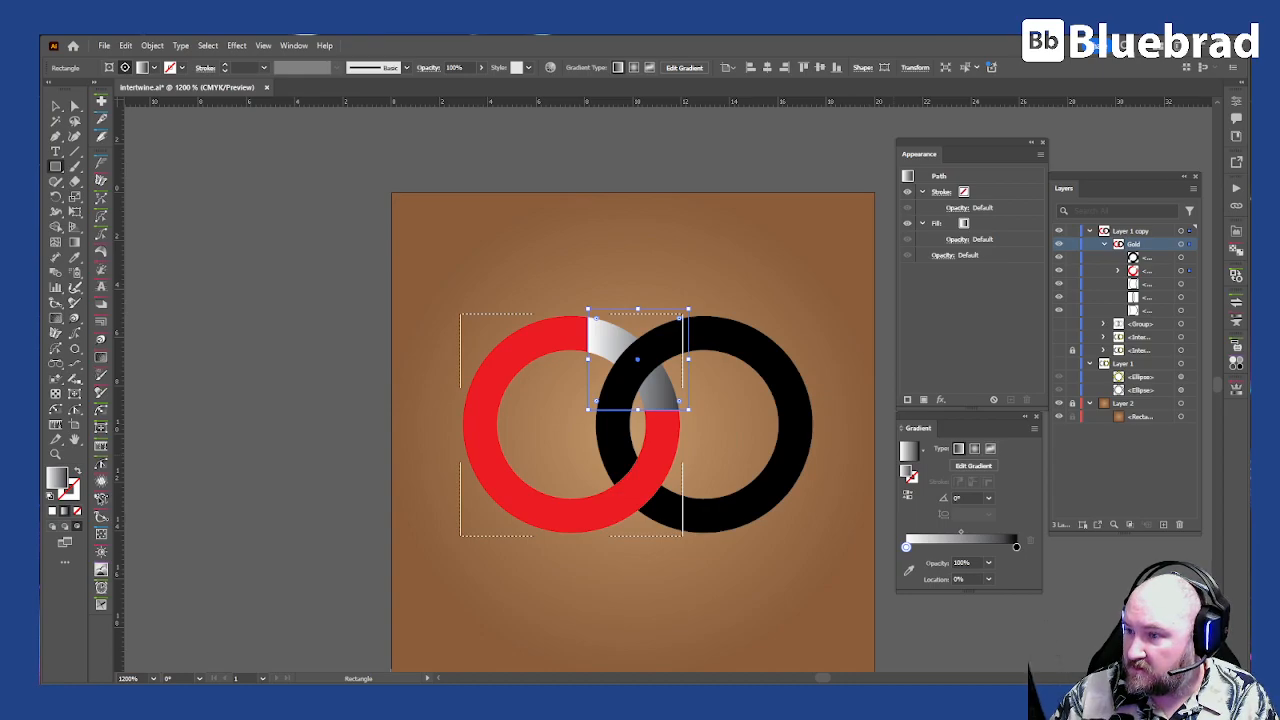
# Step: Rearrange the square's gradient with a black stop at 50% and white stops at both ends
pyautogui.moveTo(906, 546)
pyautogui.mouseDown()
pyautogui.moveTo(965, 547)
pyautogui.moveTo(925, 560)
pyautogui.moveTo(920, 548)
pyautogui.mouseUp()
pyautogui.moveTo(1016, 548); pyautogui.dragTo(993, 547)
pyautogui.click(966, 578)
pyautogui.write('50')
pyautogui.press('Return')
pyautogui.moveTo(919, 547); pyautogui.dragTo(1029, 550)
pyautogui.moveTo(920, 548); pyautogui.dragTo(900, 548)
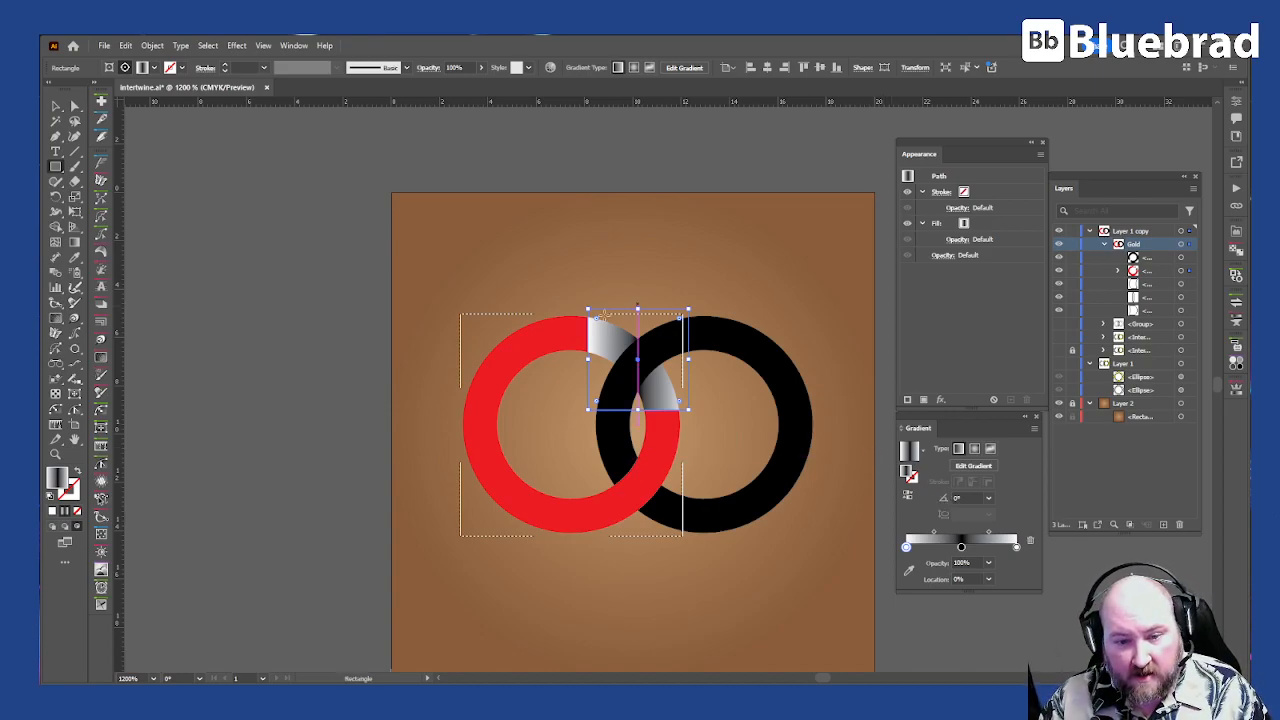
# Step: Rotate the gradient square by -45° and position it over the upper crossing of the rings
pyautogui.click(56, 105)
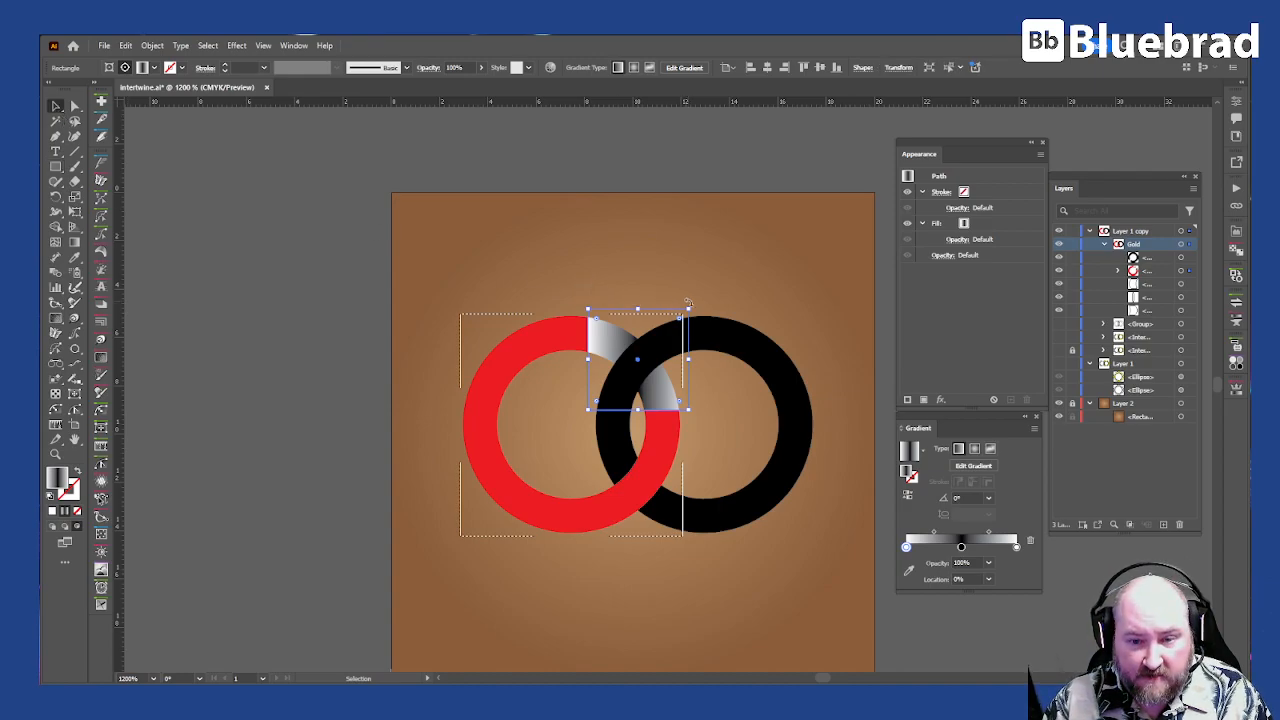
pyautogui.moveTo(693, 303); pyautogui.dragTo(732, 358)
pyautogui.moveTo(648, 388); pyautogui.dragTo(644, 398)
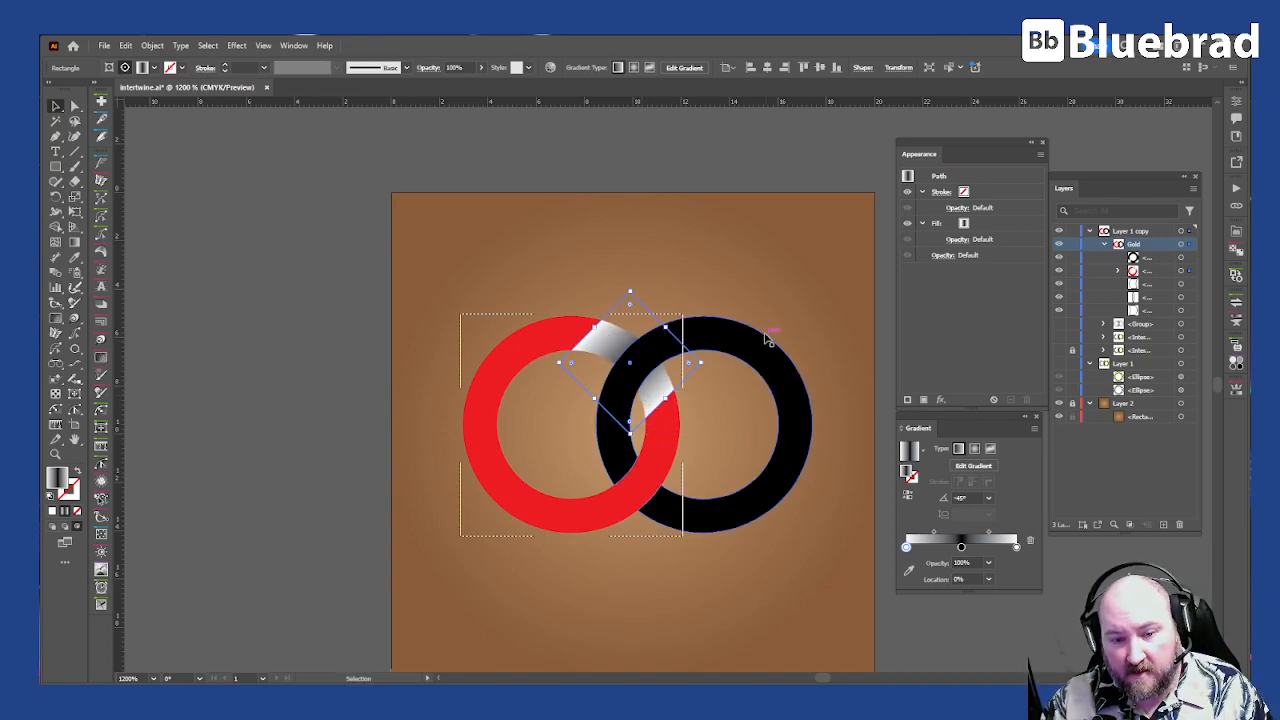
# Step: Set the blend mode of the gradient square's fill to Multiply
pyautogui.click(957, 242)
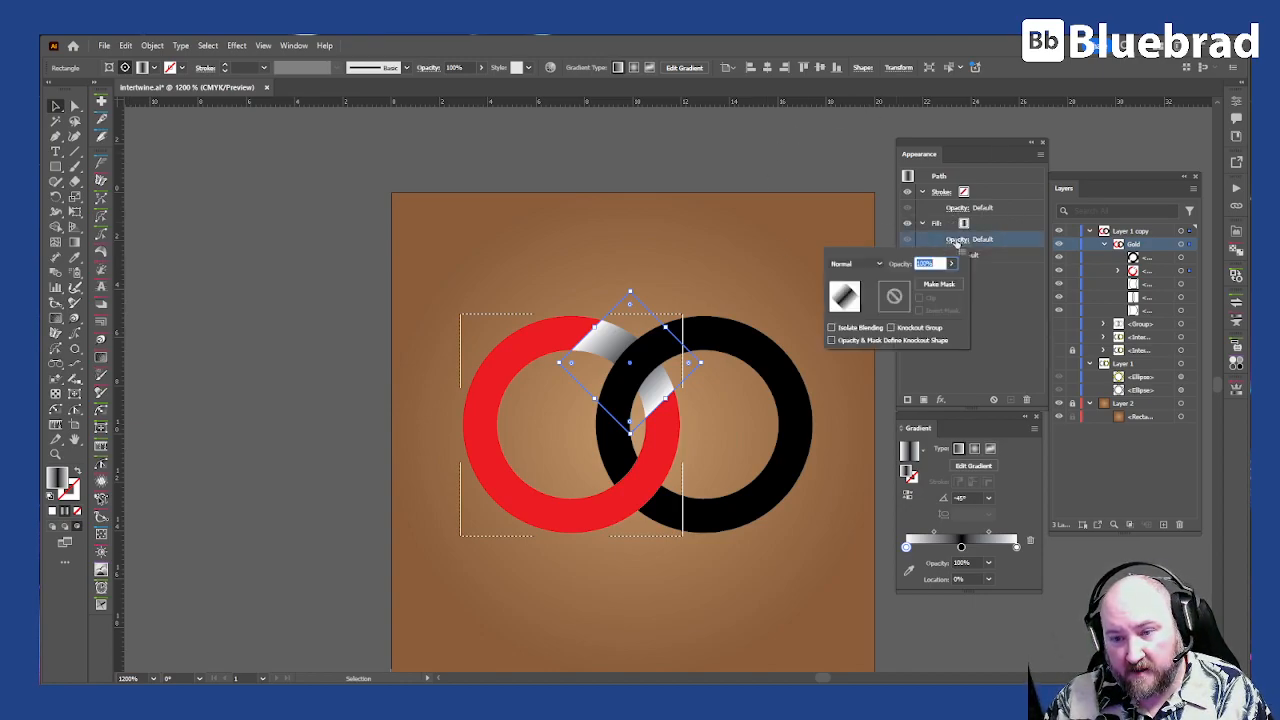
pyautogui.click(871, 266)
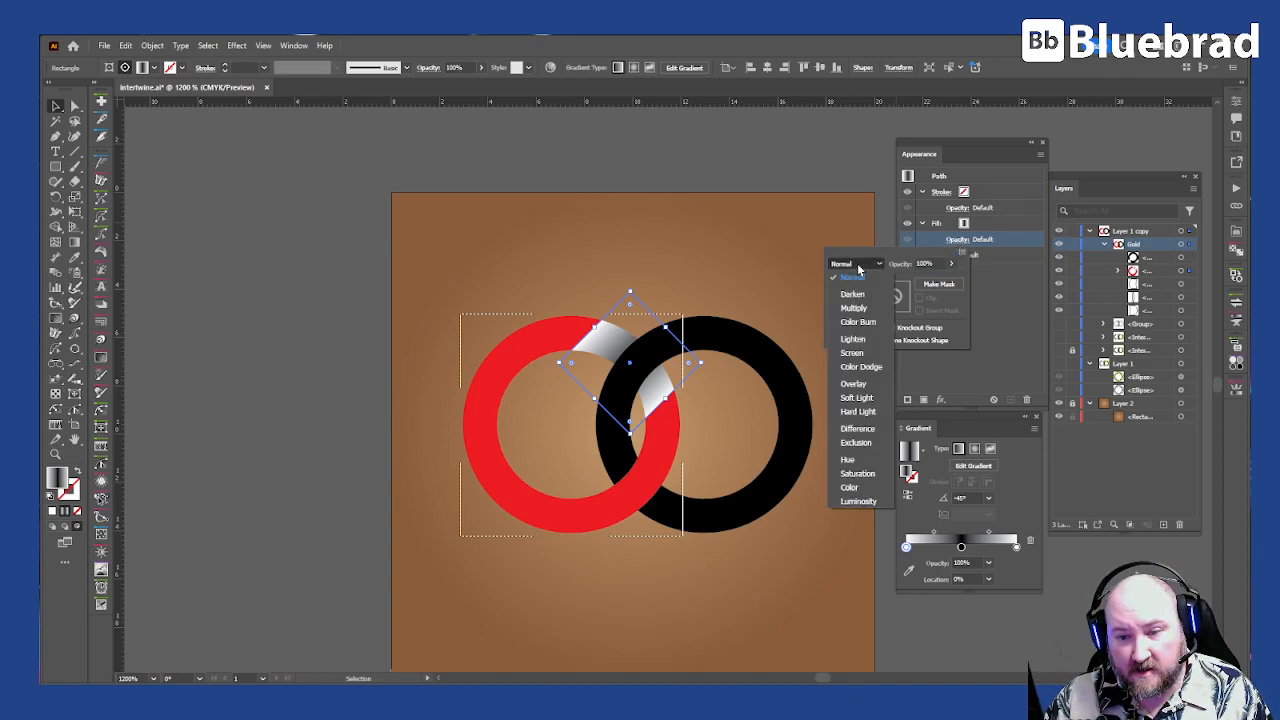
pyautogui.click(851, 310)
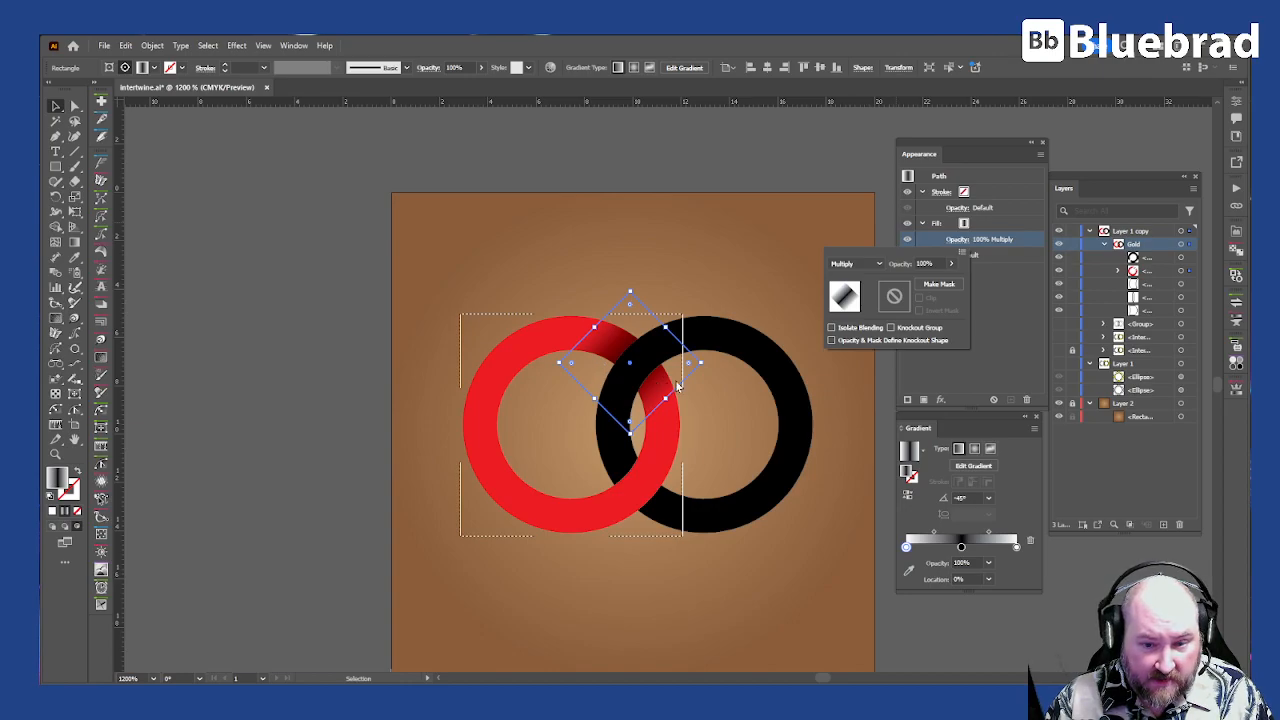
pyautogui.click(731, 269)
pyautogui.click(731, 269)
# Step: Recolor the black ring with a solid yellow fill
pyautogui.press('a')
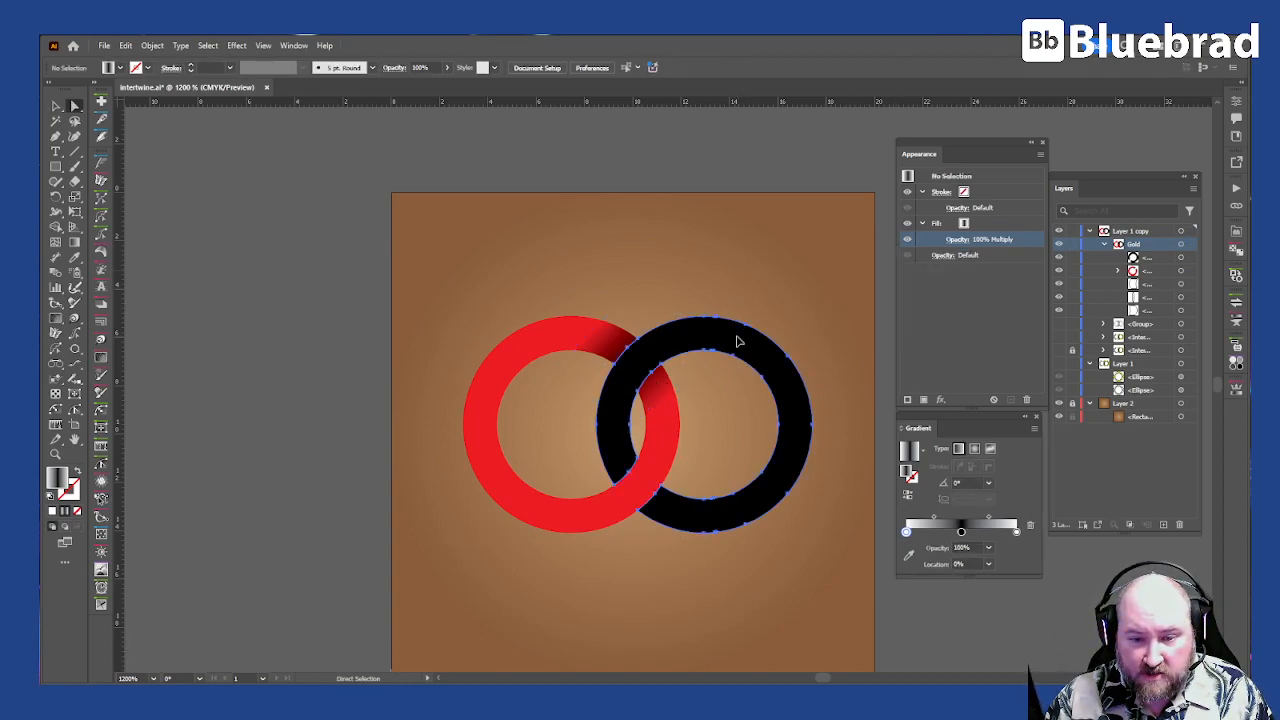
pyautogui.click(737, 341)
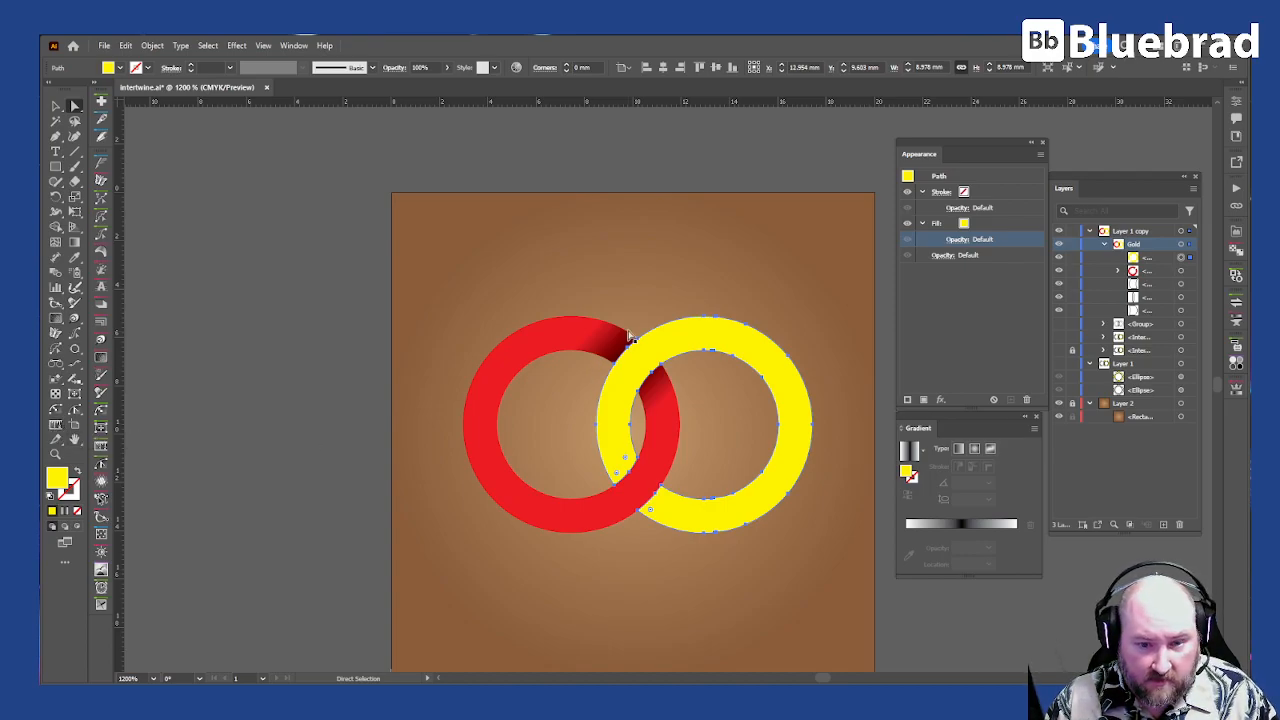
pyautogui.press('ctrl')
pyautogui.press('ctrl')
# Step: Copy the gradient square from the red ring and paste it into the yellow ring using Draw Inside
pyautogui.moveTo(610, 338); pyautogui.dragTo(593, 348)
pyautogui.click(590, 347)
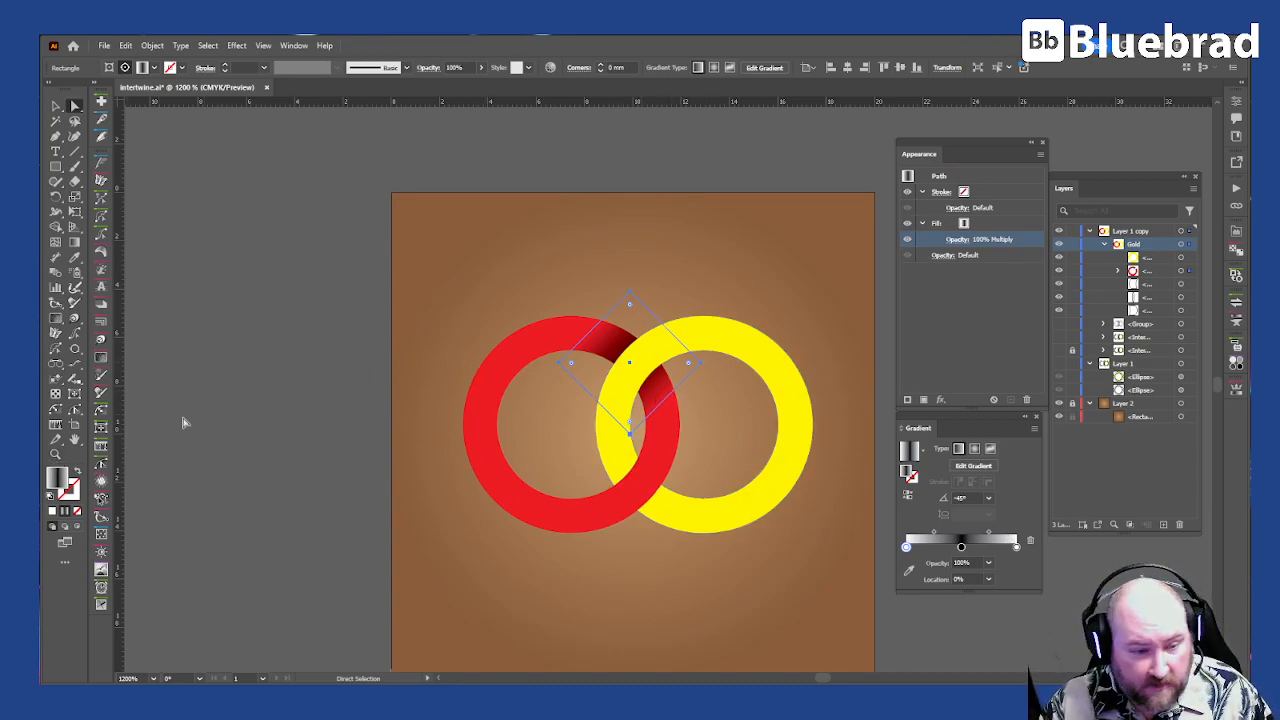
pyautogui.click(755, 499)
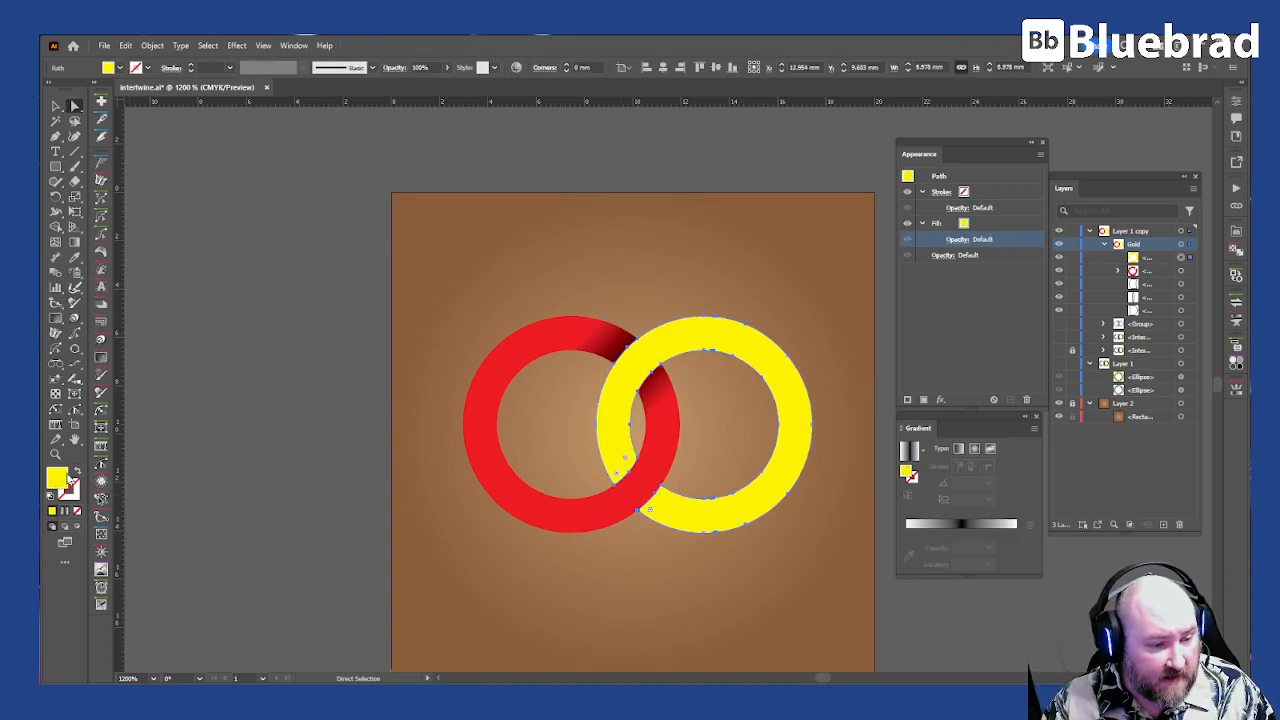
pyautogui.click(78, 526)
pyautogui.click(392, 580)
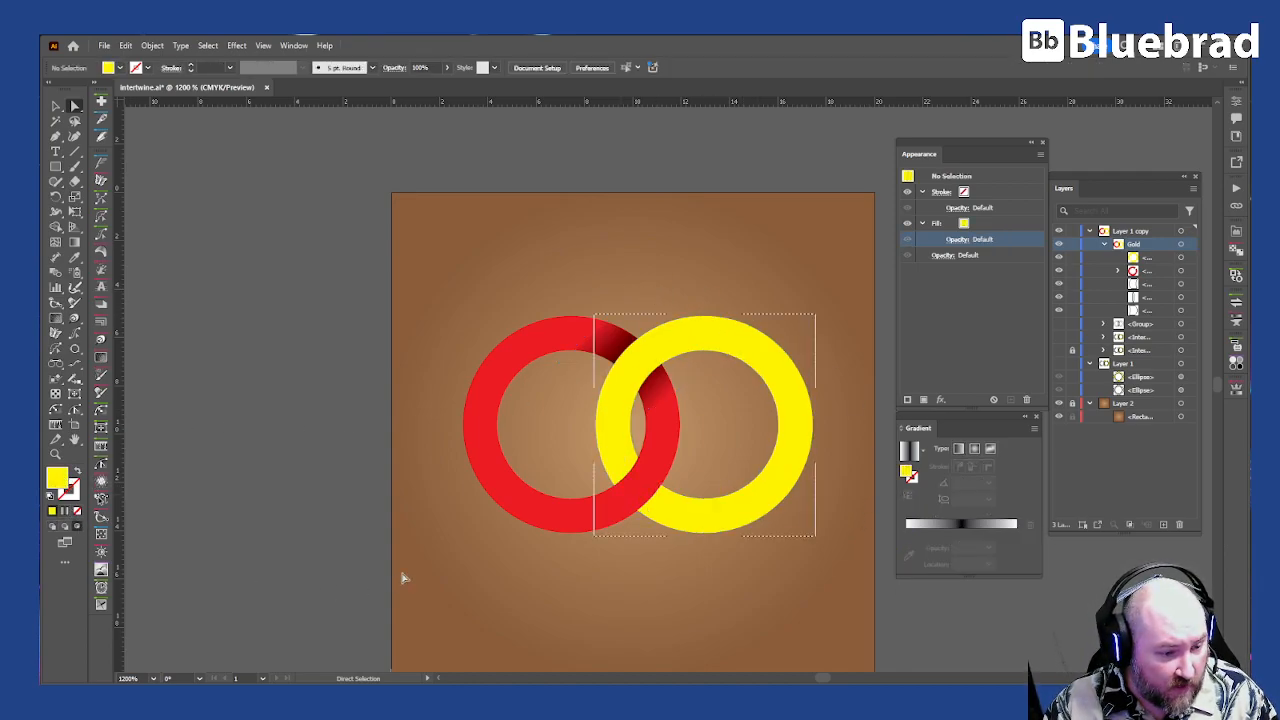
pyautogui.click(687, 428)
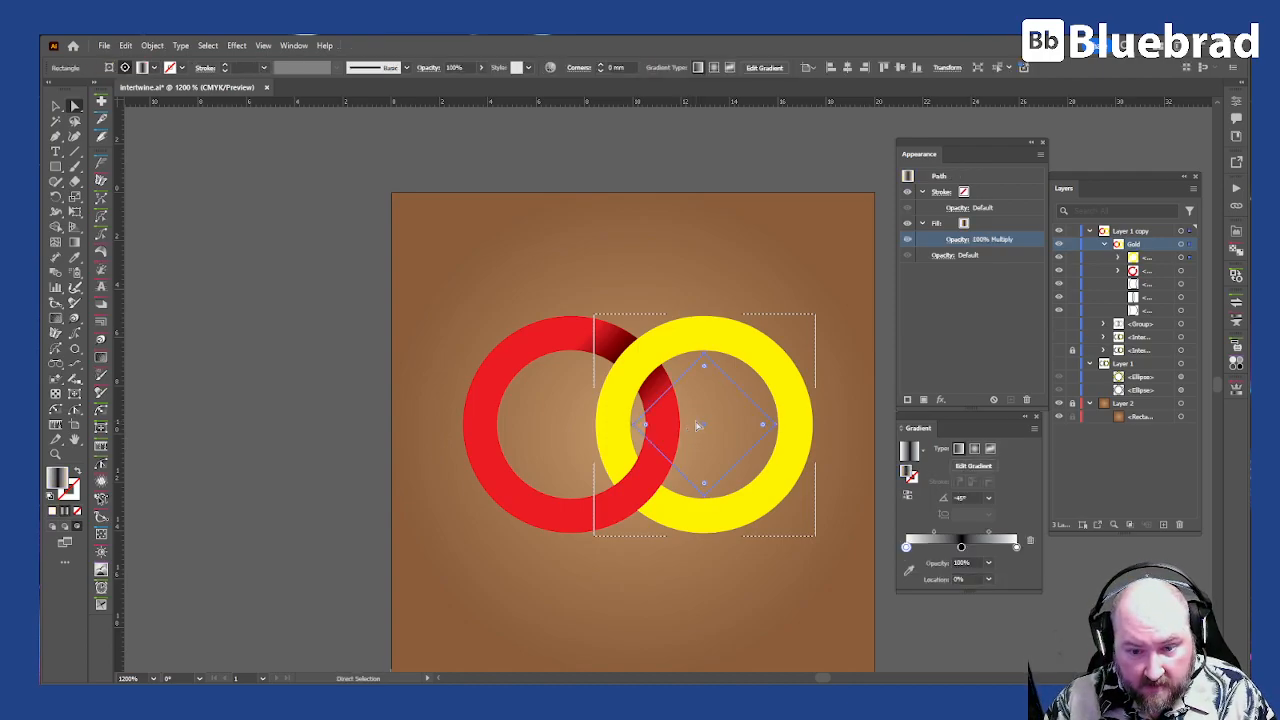
# Step: Move the pasted gradient square over the lower crossing of the rings
pyautogui.press('v')
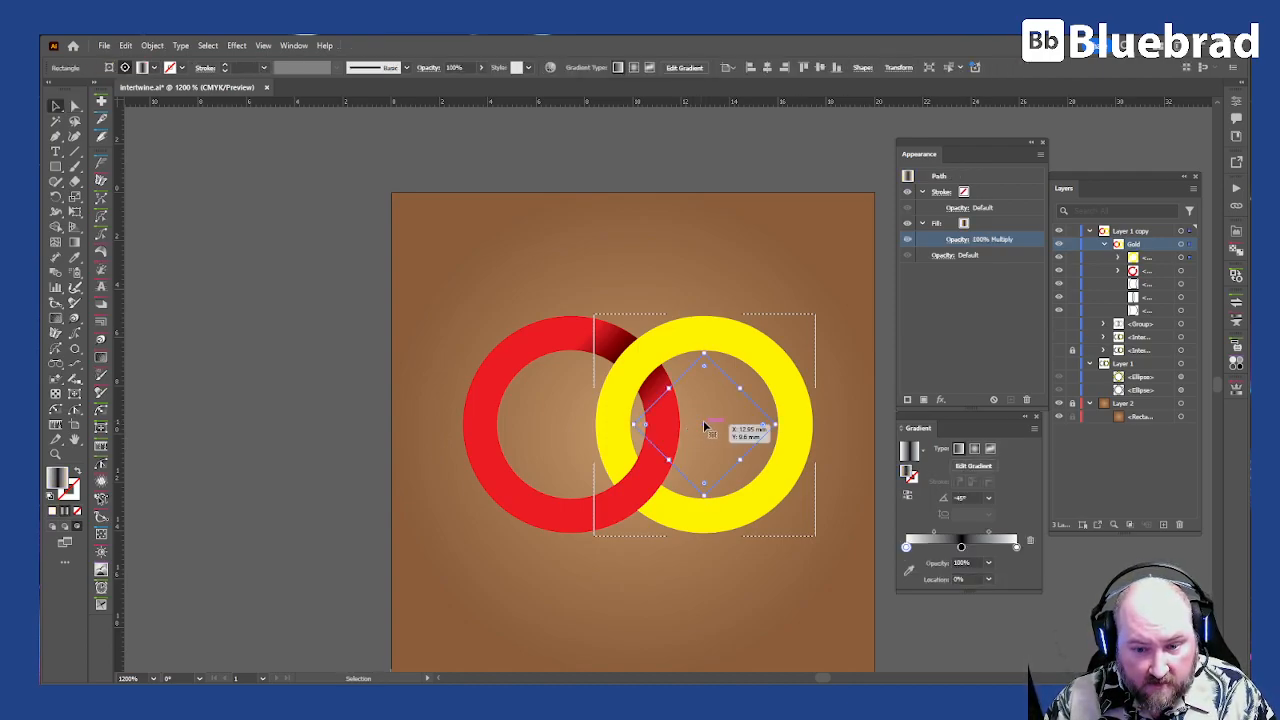
pyautogui.moveTo(704, 428); pyautogui.dragTo(639, 488)
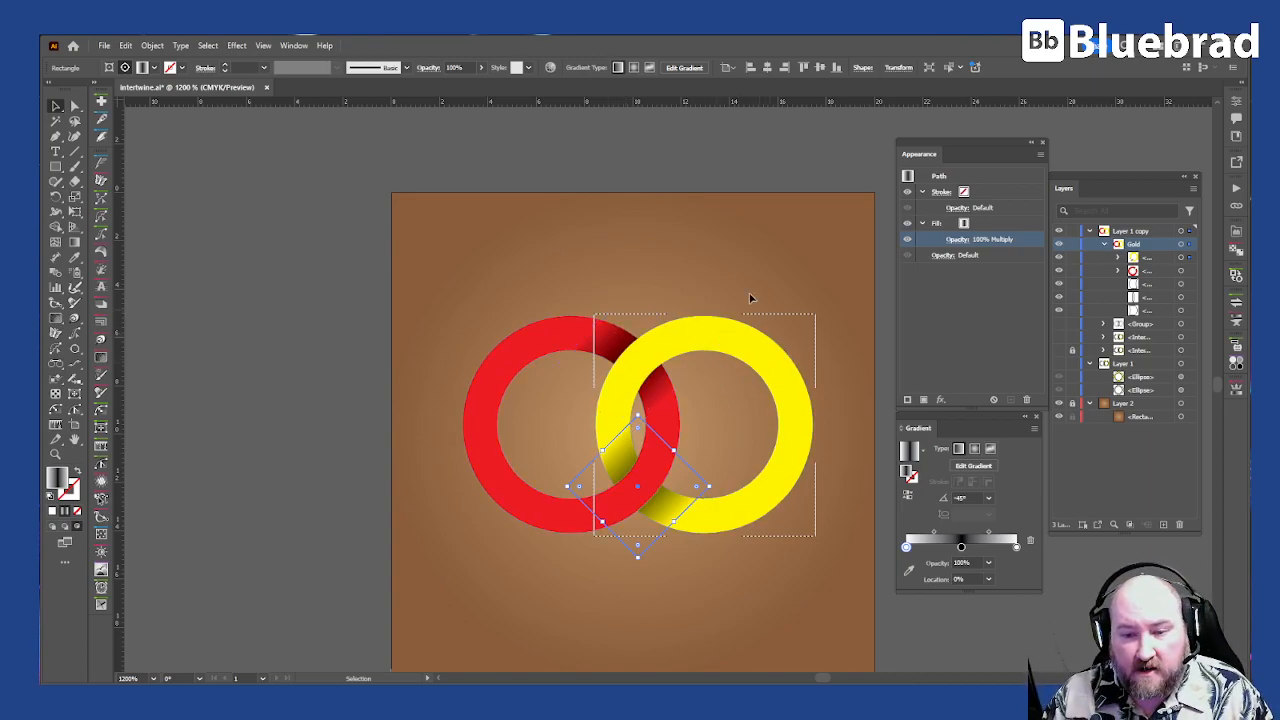
pyautogui.click(723, 234)
# Step: Remove the fill from the yellow and red clipping ring paths in the Gold group, keeping the gradient squares inside them
pyautogui.press('a')
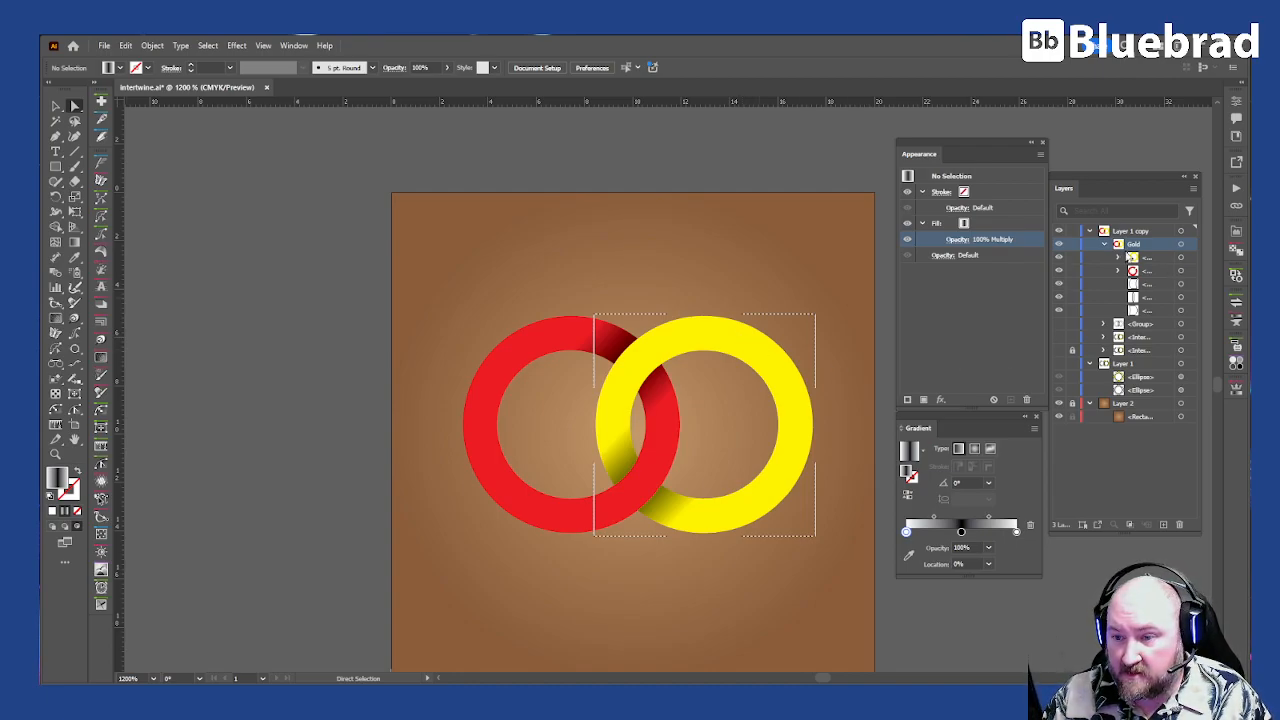
pyautogui.click(1119, 257)
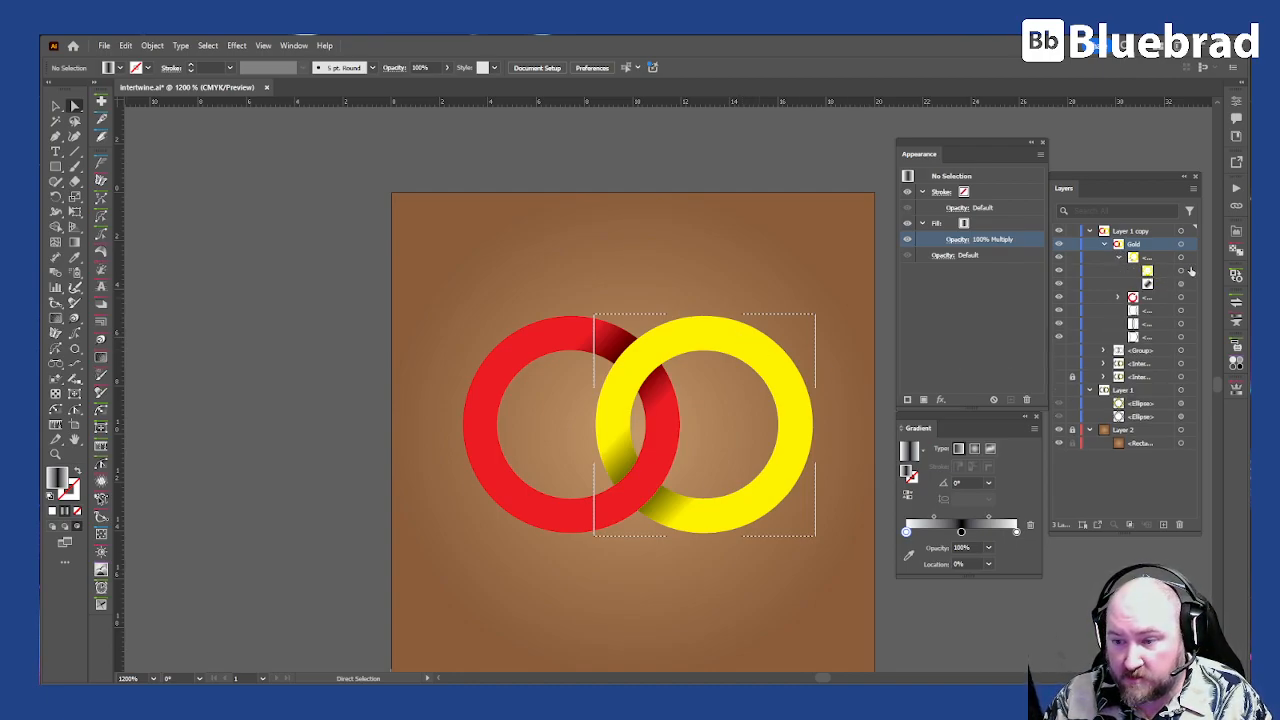
pyautogui.click(1181, 270)
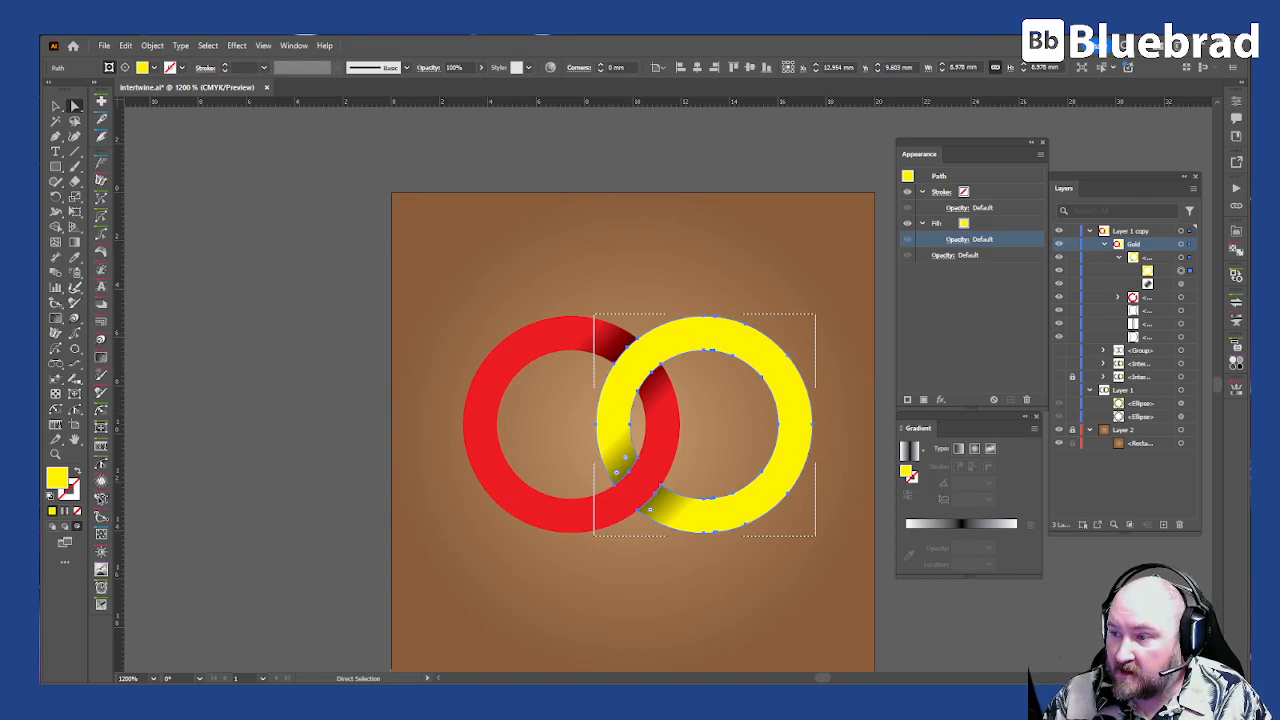
pyautogui.press('/')
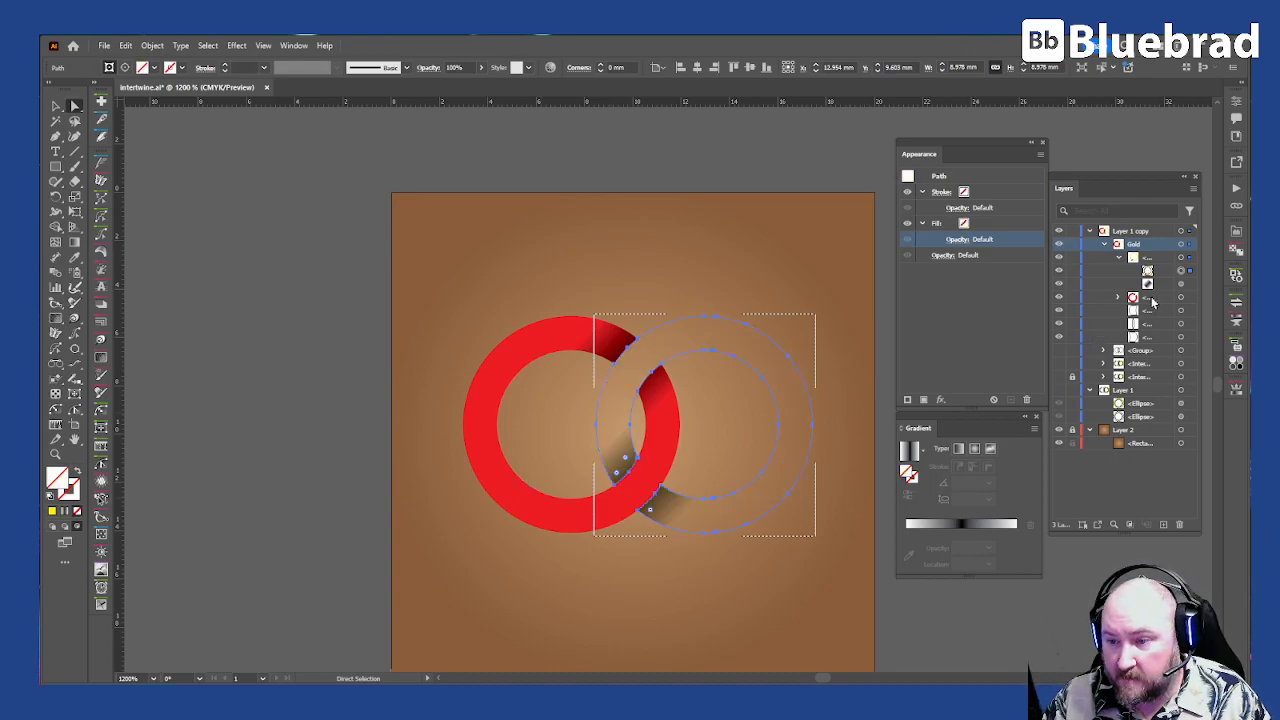
pyautogui.click(1119, 298)
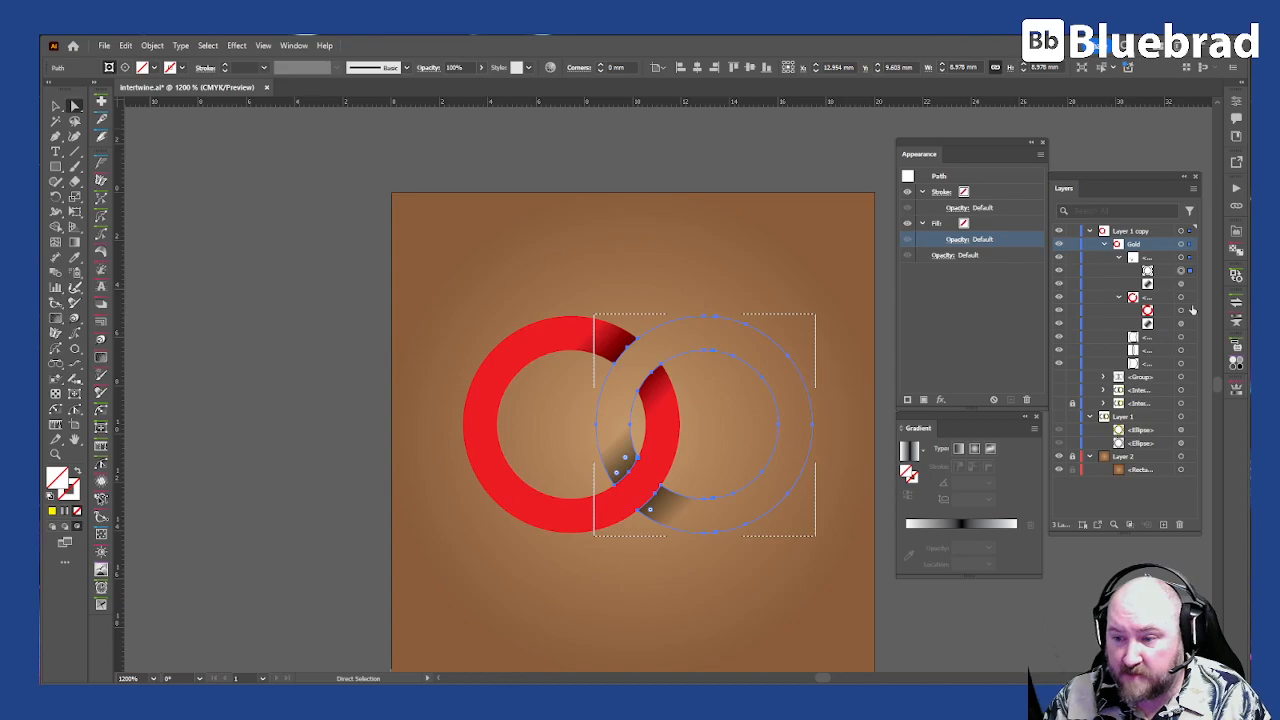
pyautogui.click(1190, 310)
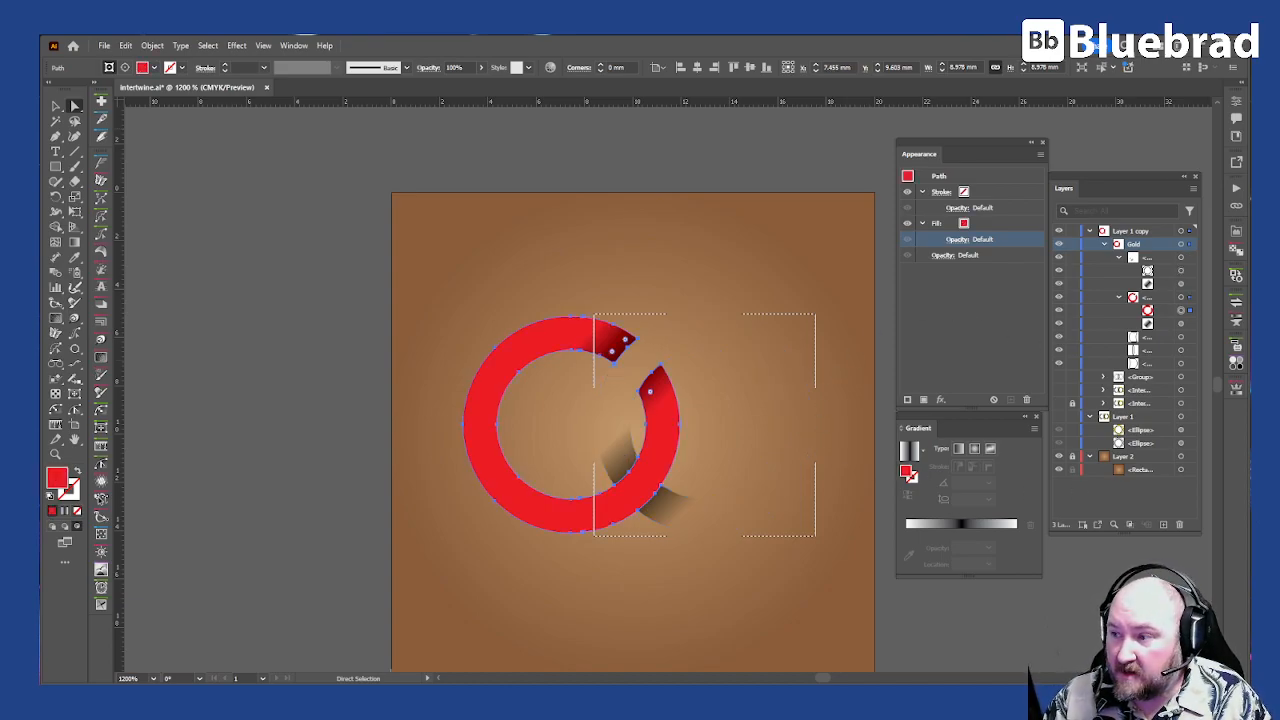
pyautogui.press('/')
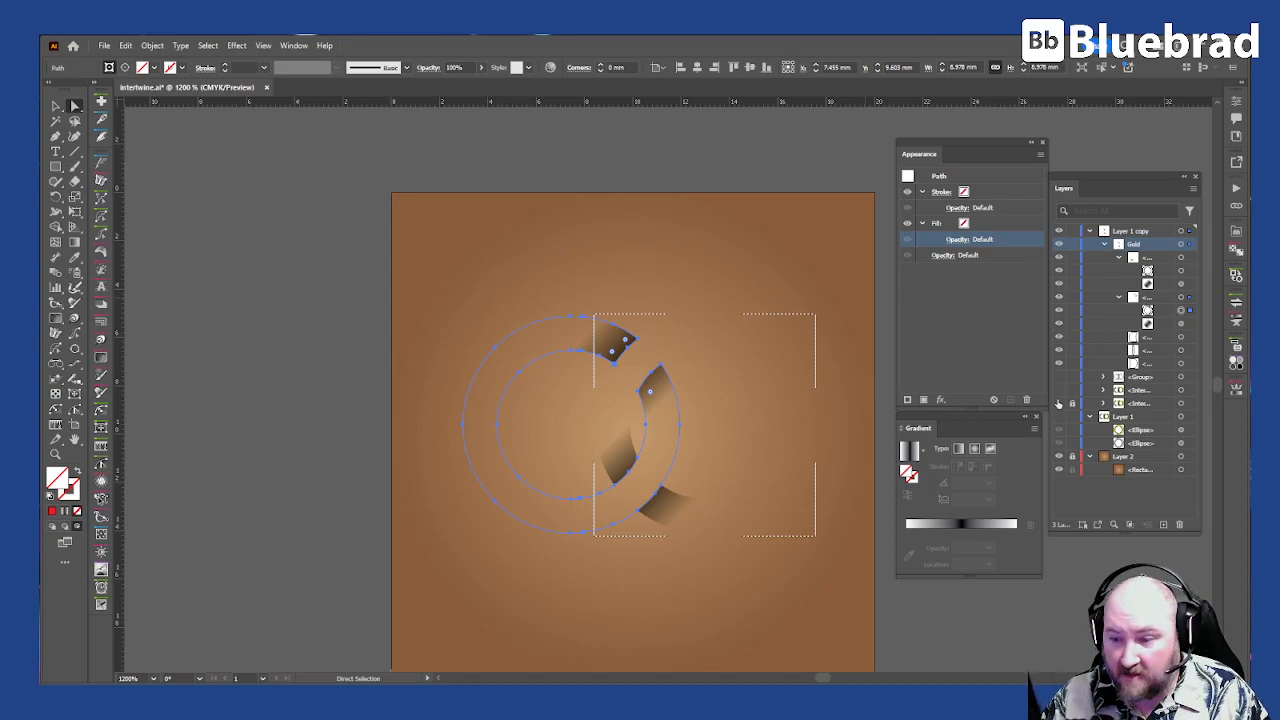
# Step: Show the locked mesh ring object beneath the shading and select the gradient square at the upper crossing
pyautogui.click(1059, 403)
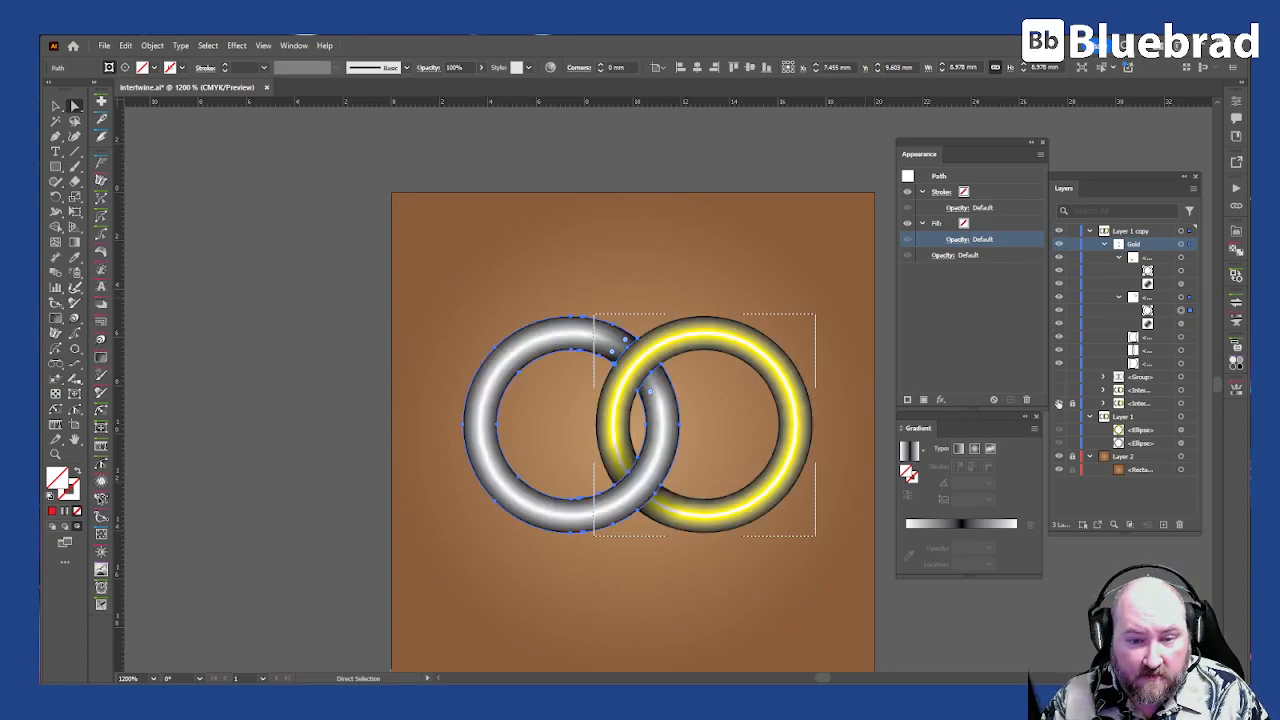
pyautogui.click(945, 650)
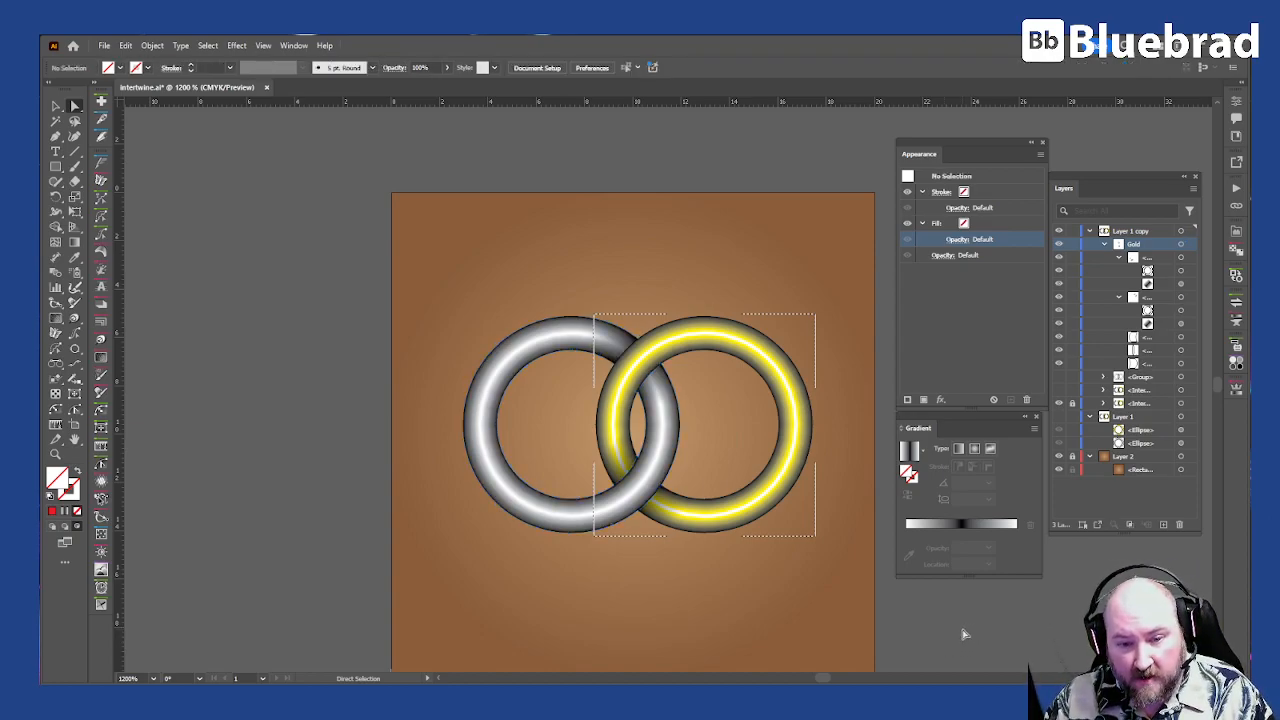
pyautogui.click(1190, 323)
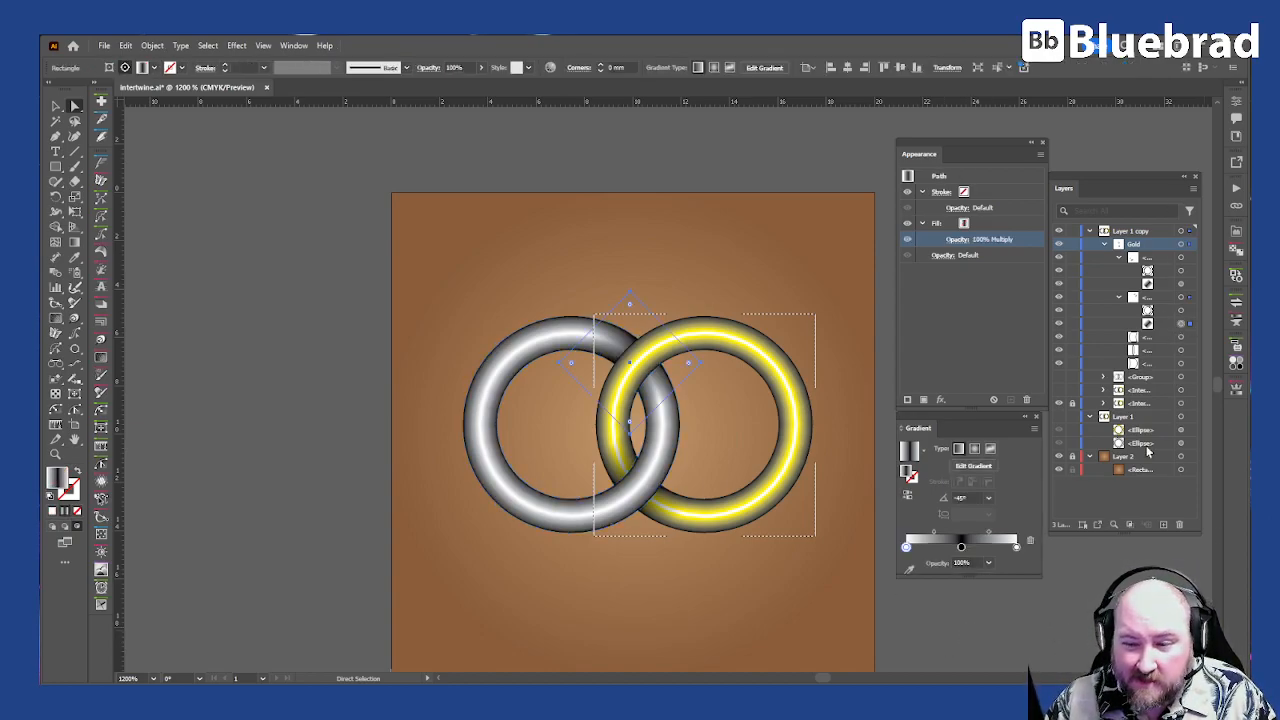
# Step: Stretch the gradient squares at the upper and lower crossings outward from their centres to spread the shading along the rings
pyautogui.press('v')
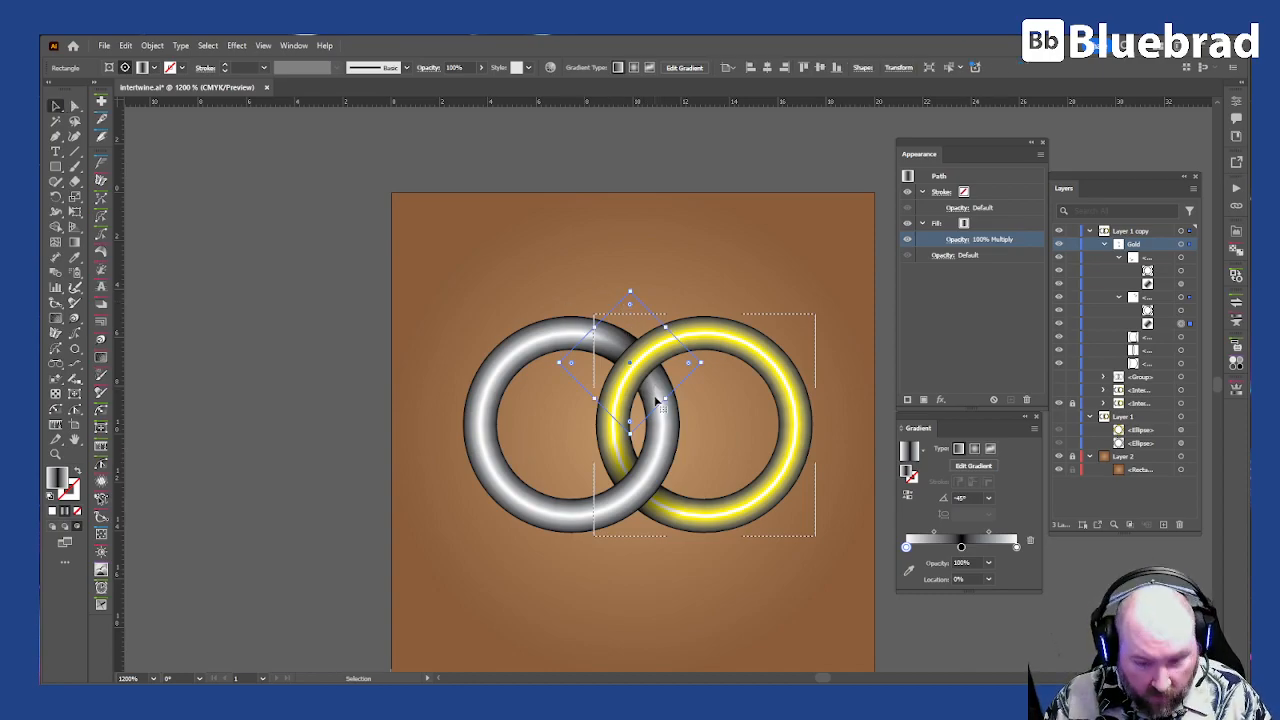
pyautogui.moveTo(664, 399); pyautogui.dragTo(701, 420)
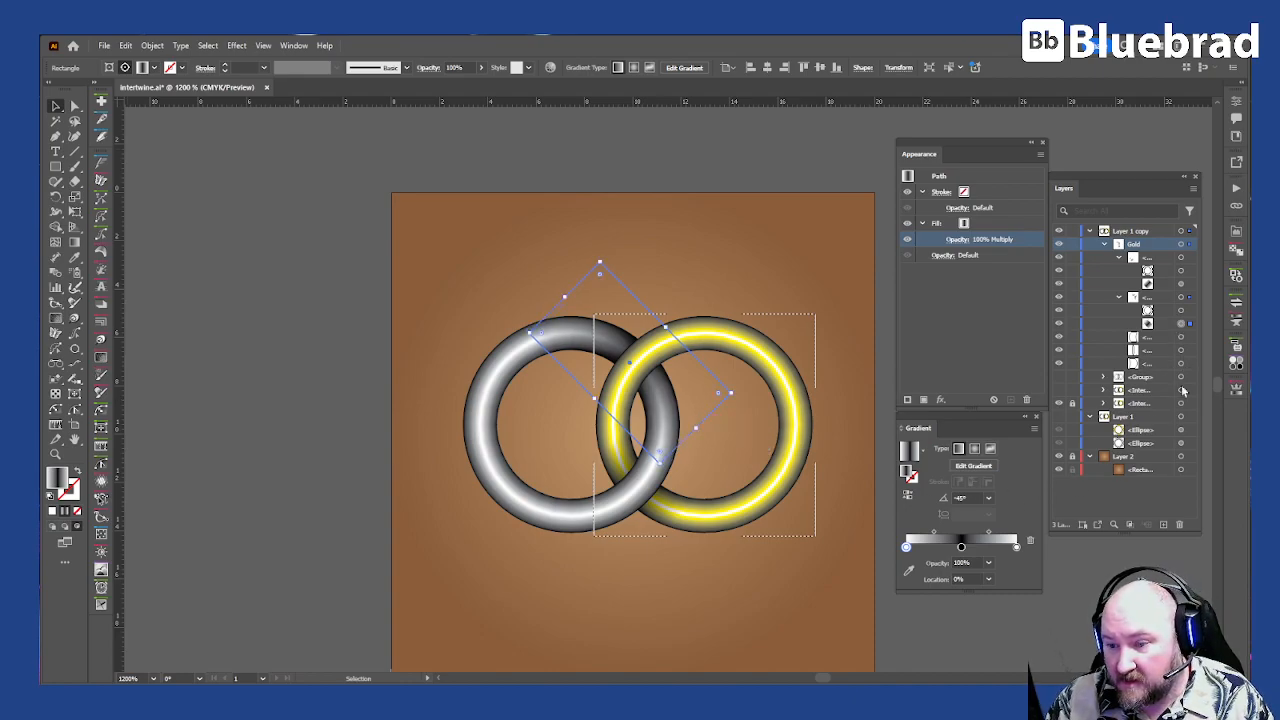
pyautogui.click(1182, 284)
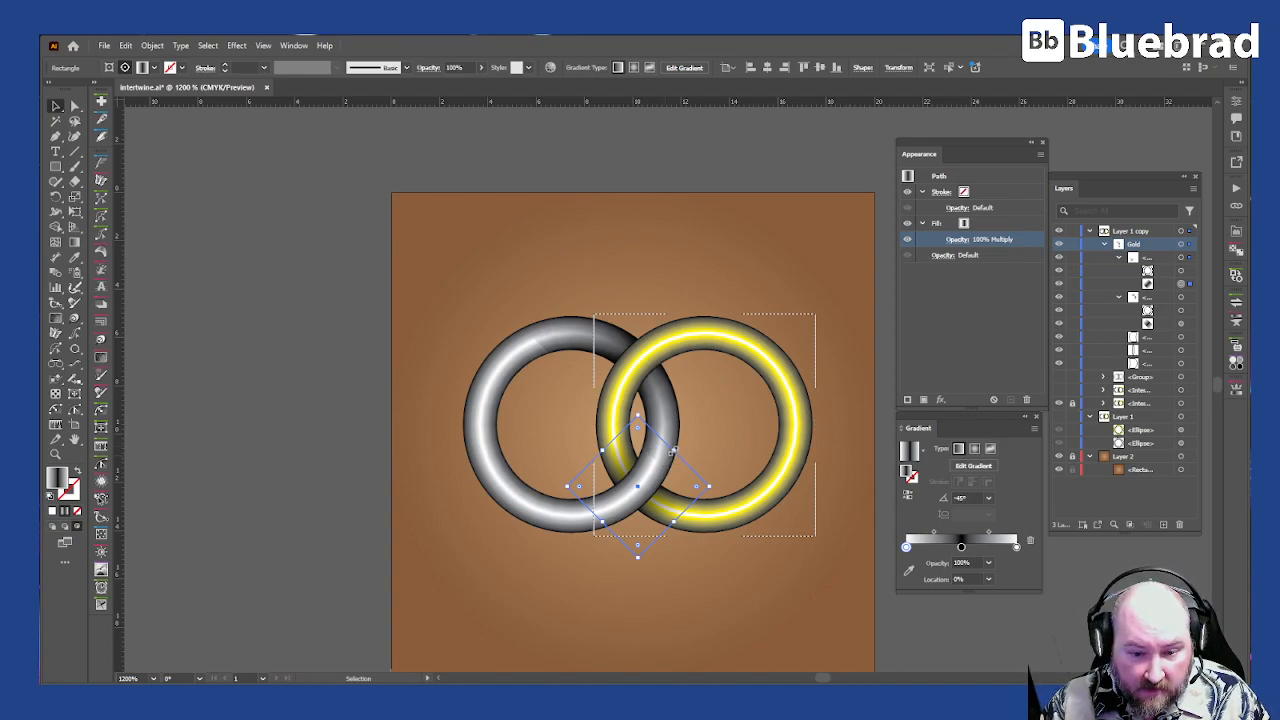
pyautogui.moveTo(677, 524); pyautogui.dragTo(709, 540)
pyautogui.click(820, 589)
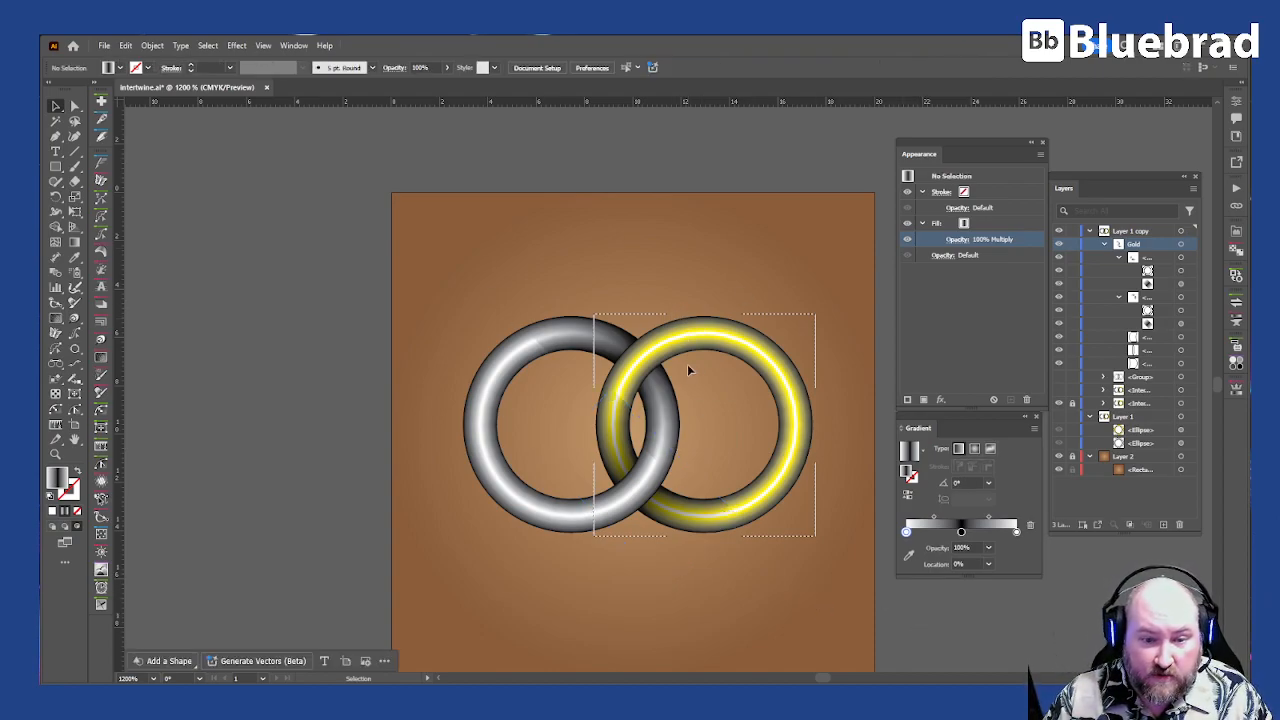
# Step: Shorten both stretched gradient squares so the shading sits closer around the upper and lower crossings
pyautogui.click(562, 343)
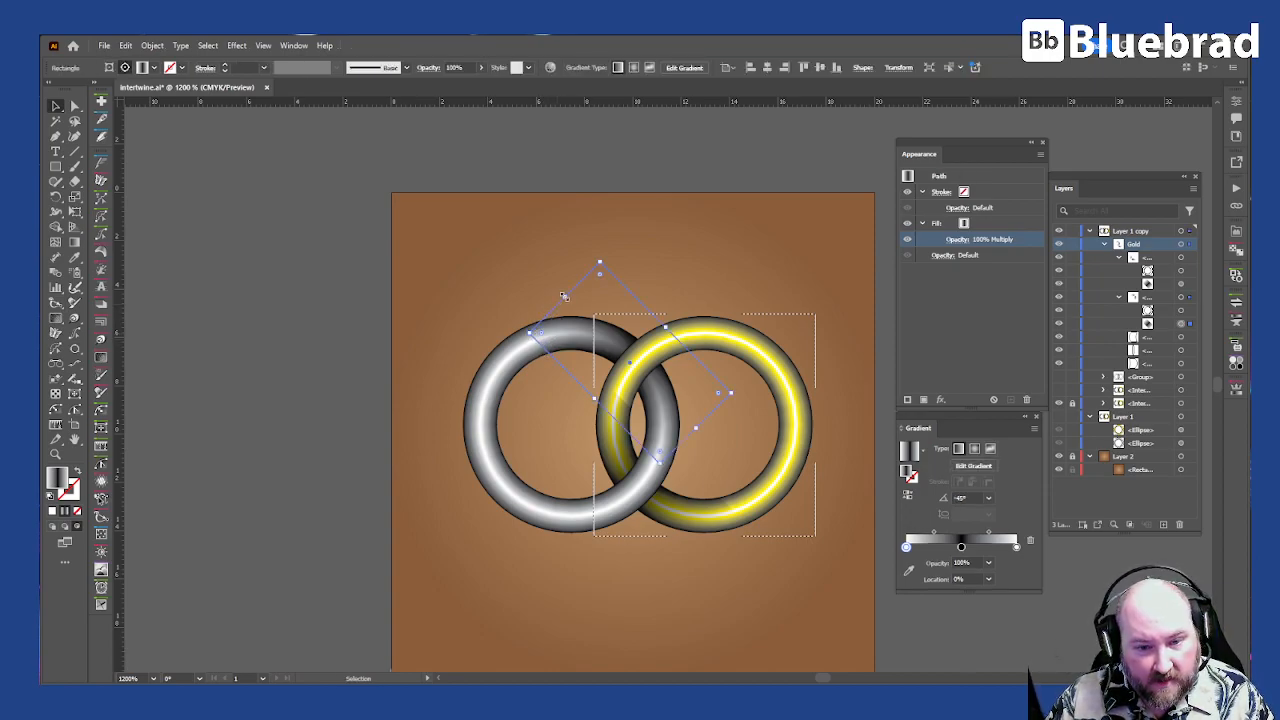
pyautogui.moveTo(564, 297); pyautogui.dragTo(591, 323)
pyautogui.moveTo(697, 432); pyautogui.dragTo(678, 412)
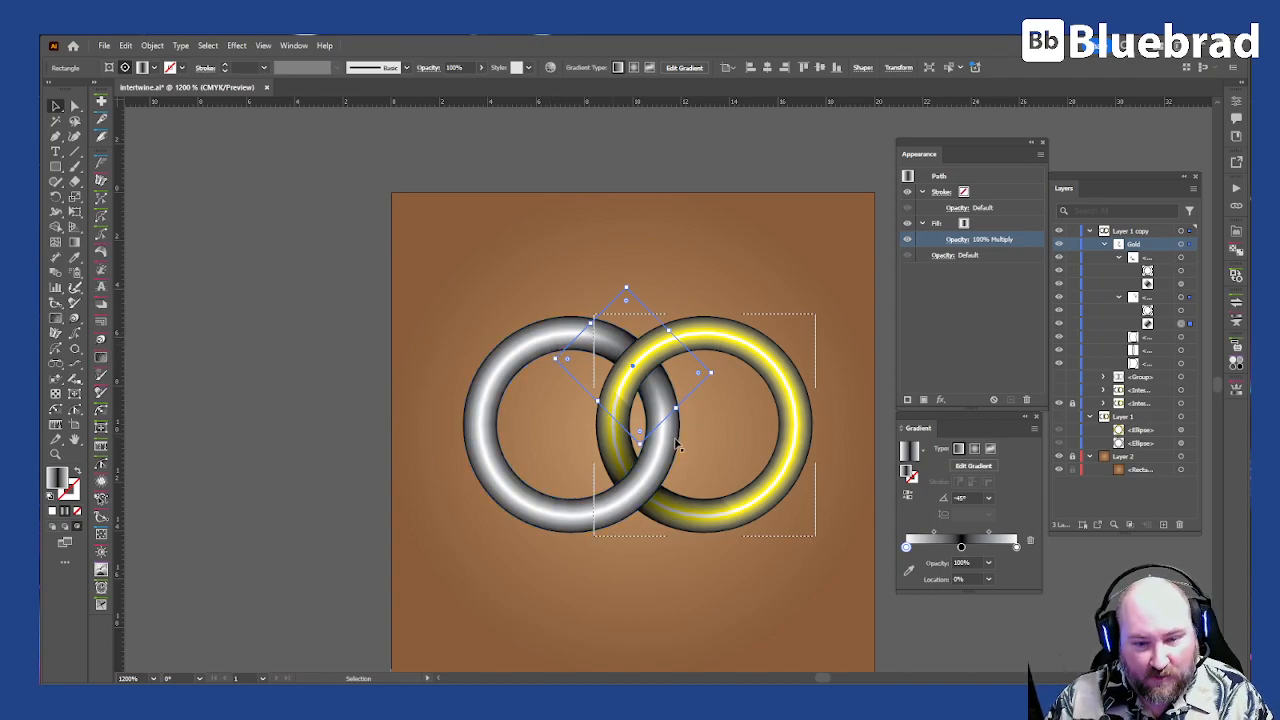
pyautogui.moveTo(706, 515); pyautogui.dragTo(685, 530)
pyautogui.moveTo(575, 425); pyautogui.dragTo(610, 440)
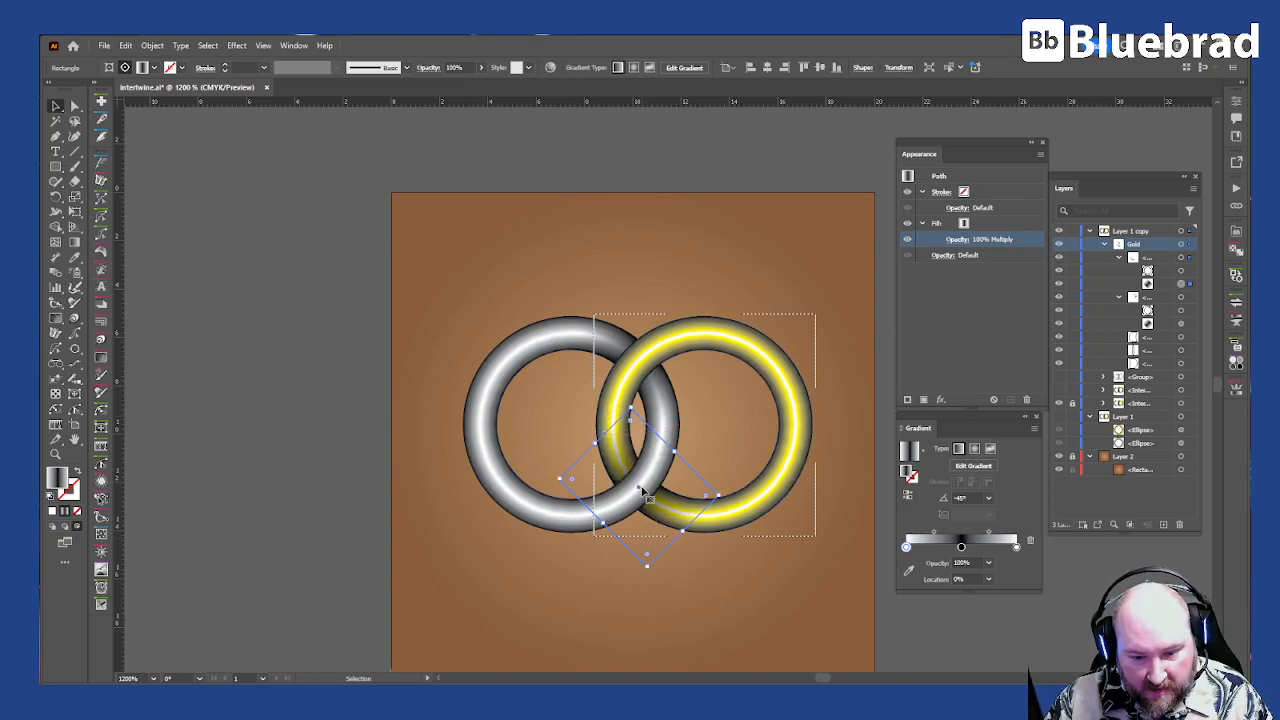
# Step: Add a second black stop at about 63% to the lower square's gradient and move the first black stop to about 33%
pyautogui.moveTo(961, 547); pyautogui.dragTo(949, 547)
pyautogui.click(976, 547)
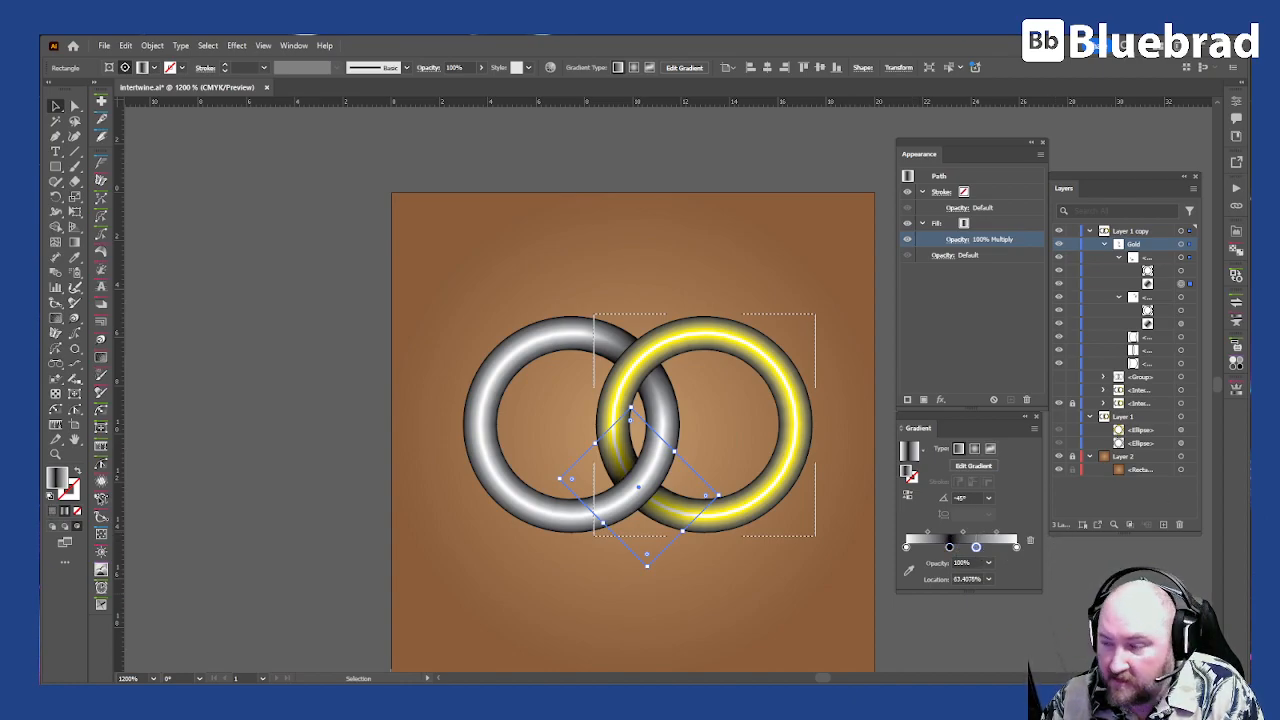
pyautogui.click(976, 547)
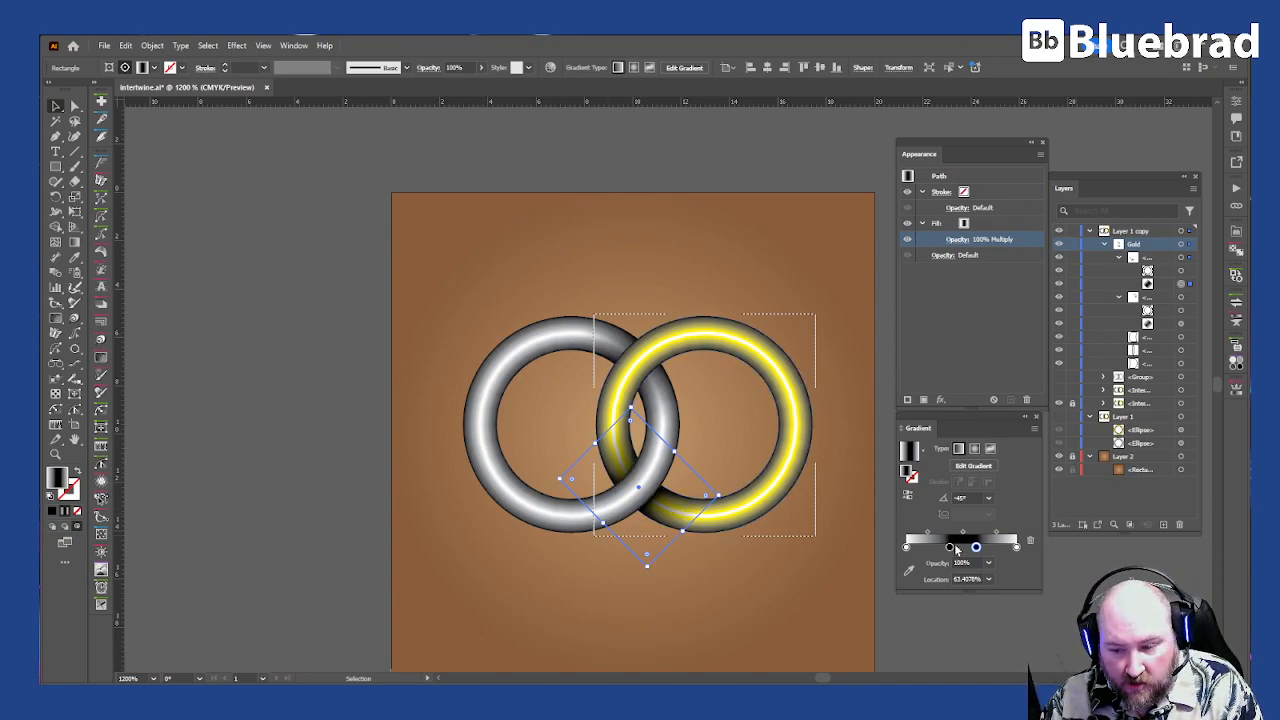
pyautogui.moveTo(949, 547); pyautogui.dragTo(943, 549)
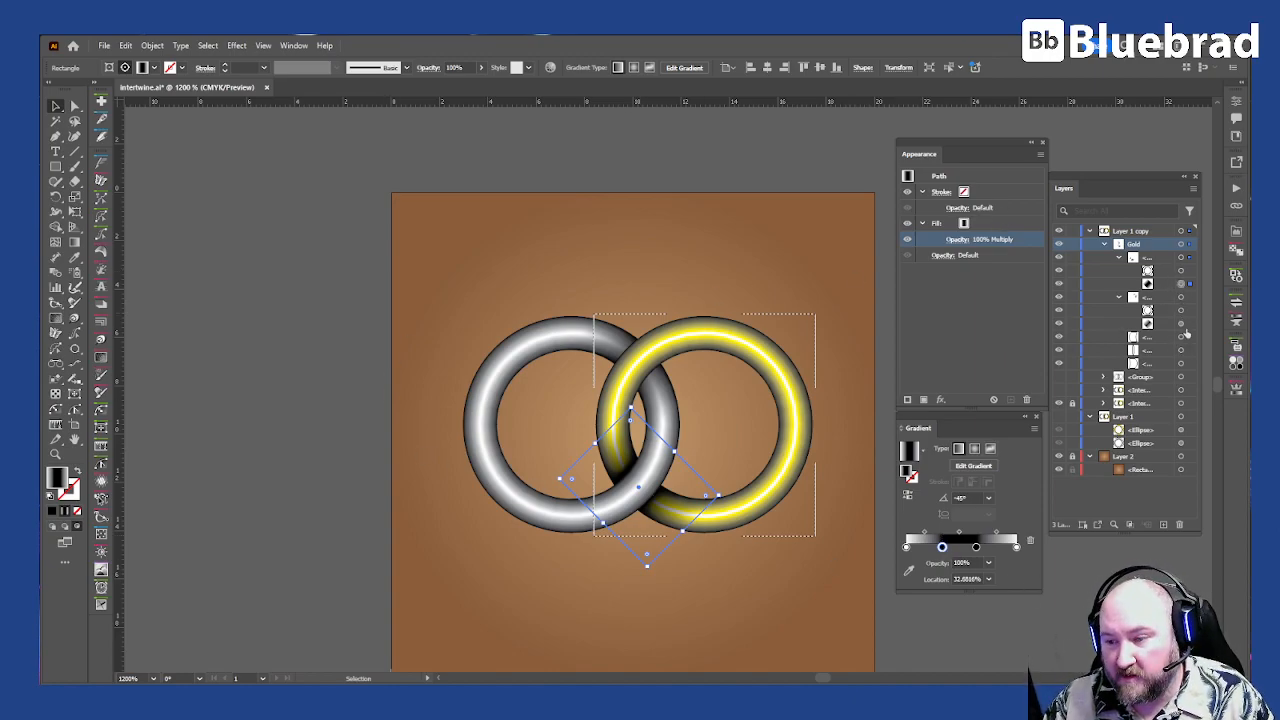
# Step: Widen the upper square's dark band by shifting its black stop back and adding another black stop at about 67%
pyautogui.click(1181, 323)
pyautogui.moveTo(961, 547); pyautogui.dragTo(951, 547)
pyautogui.click(972, 548)
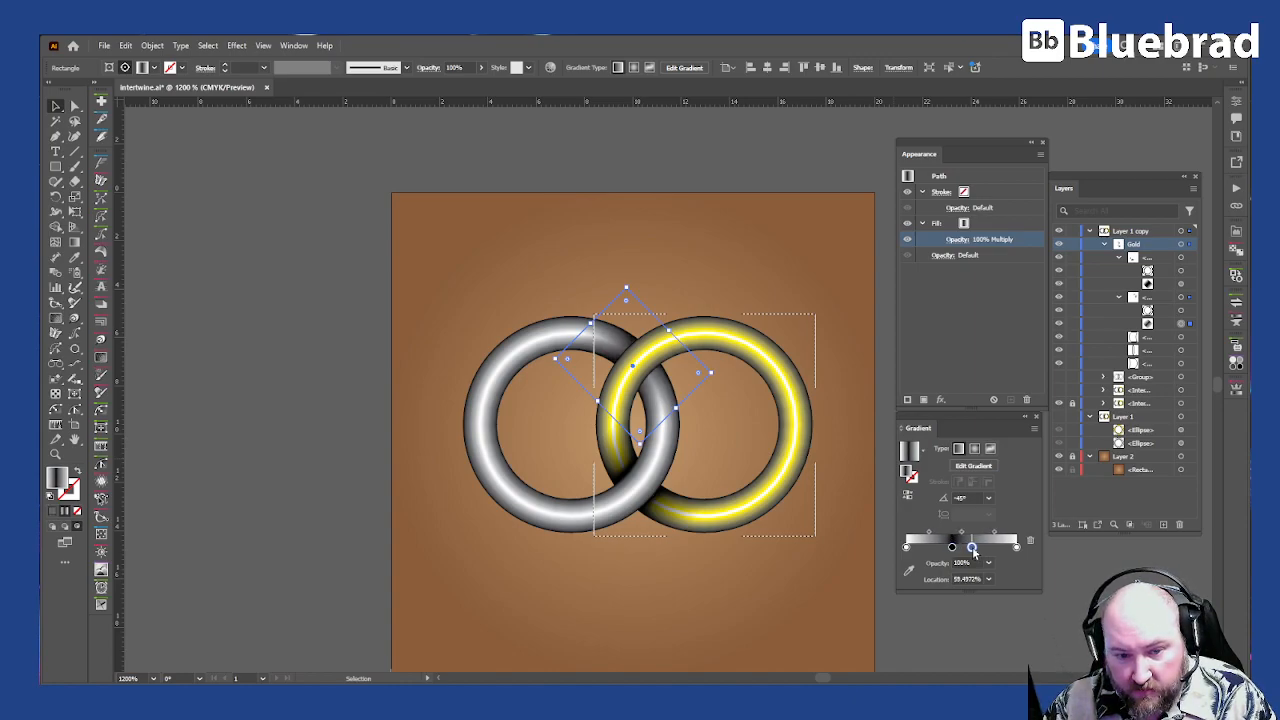
pyautogui.press(',')
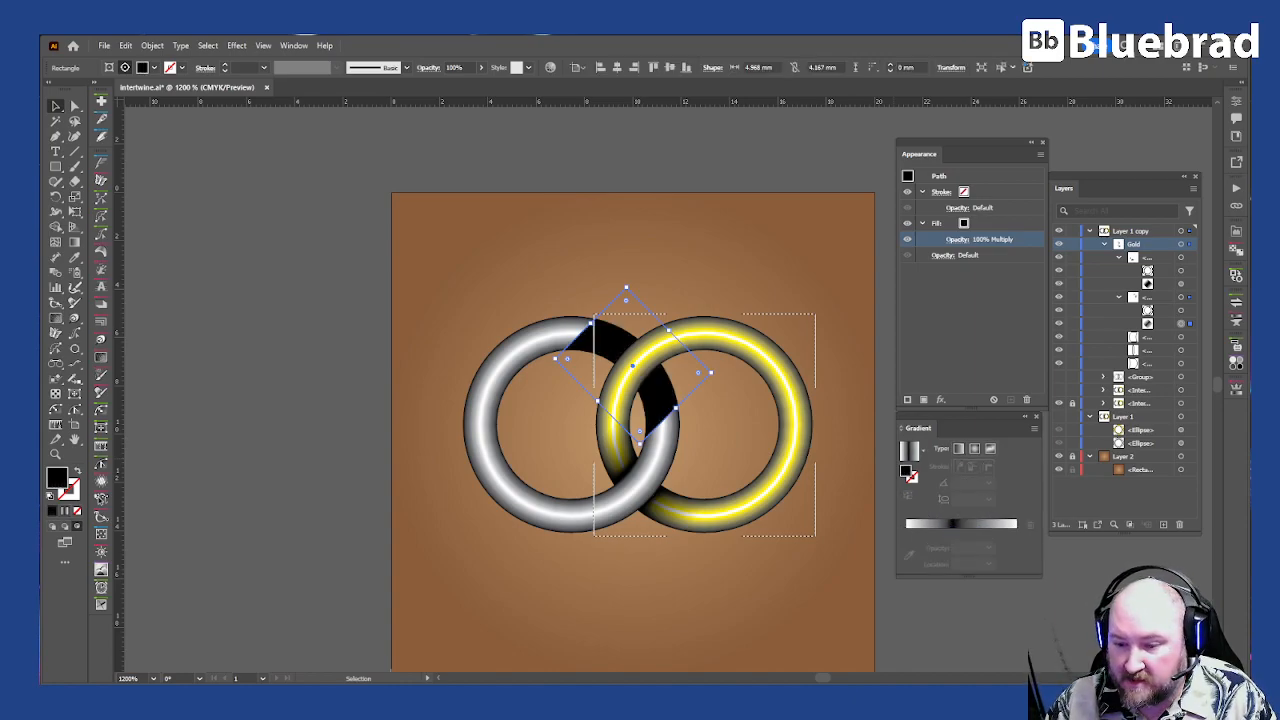
pyautogui.hotkey('ctrl', 'z')
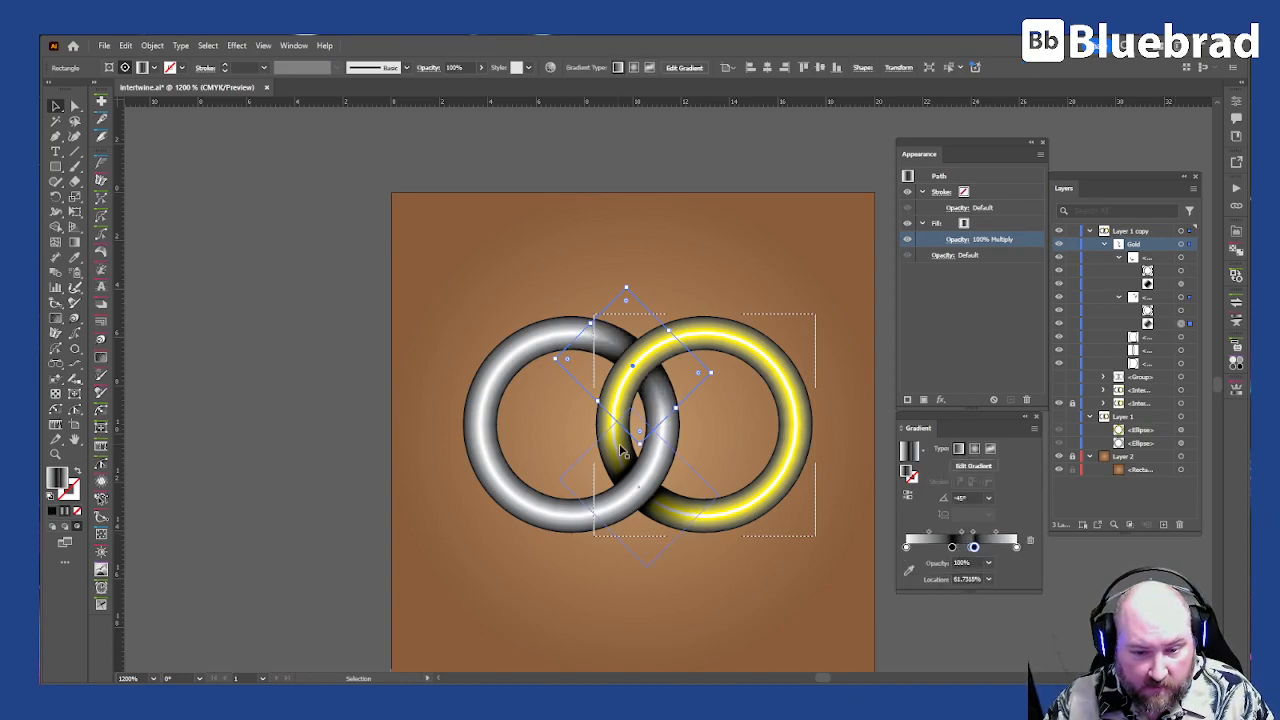
pyautogui.moveTo(975, 547); pyautogui.dragTo(971, 547)
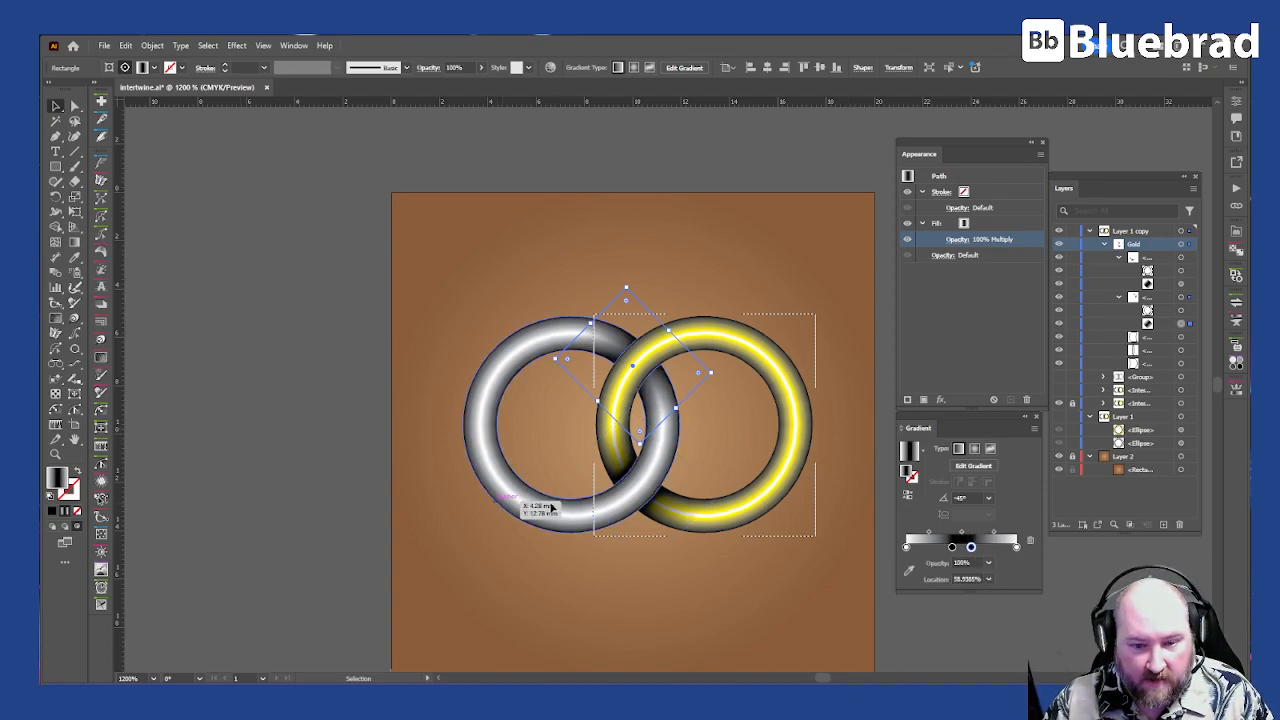
pyautogui.moveTo(971, 547); pyautogui.dragTo(980, 547)
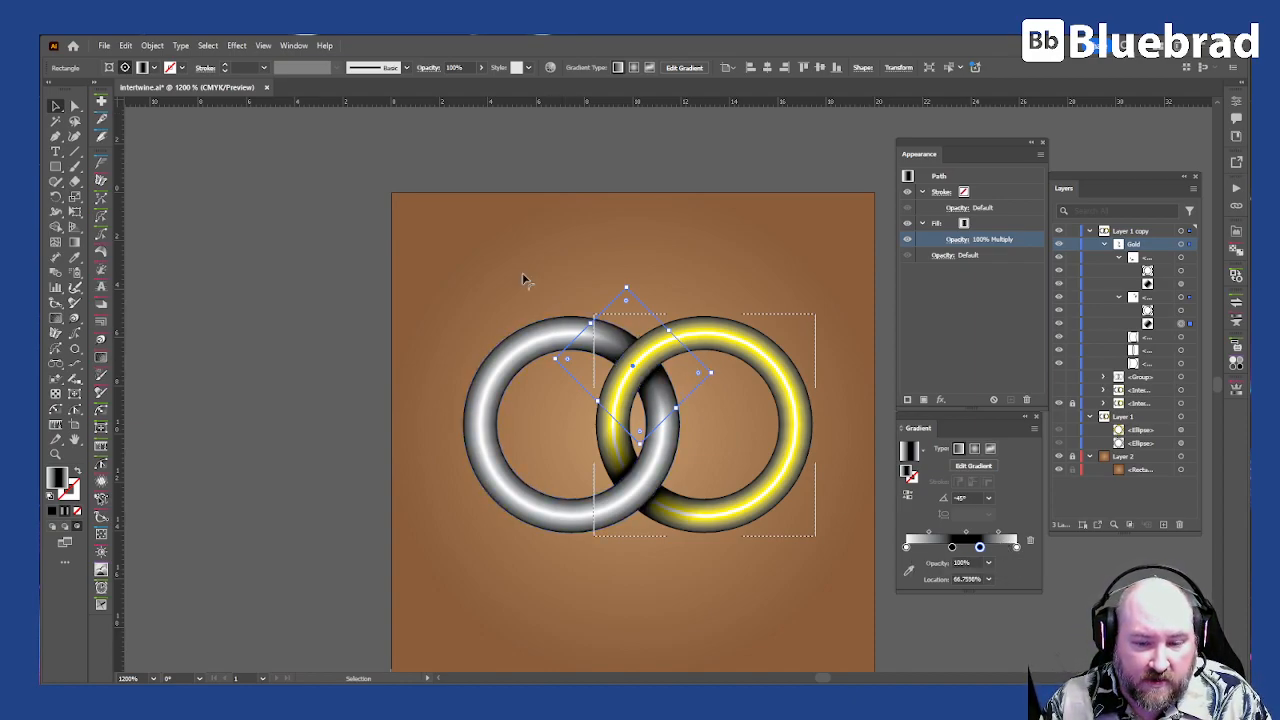
pyautogui.click(420, 283)
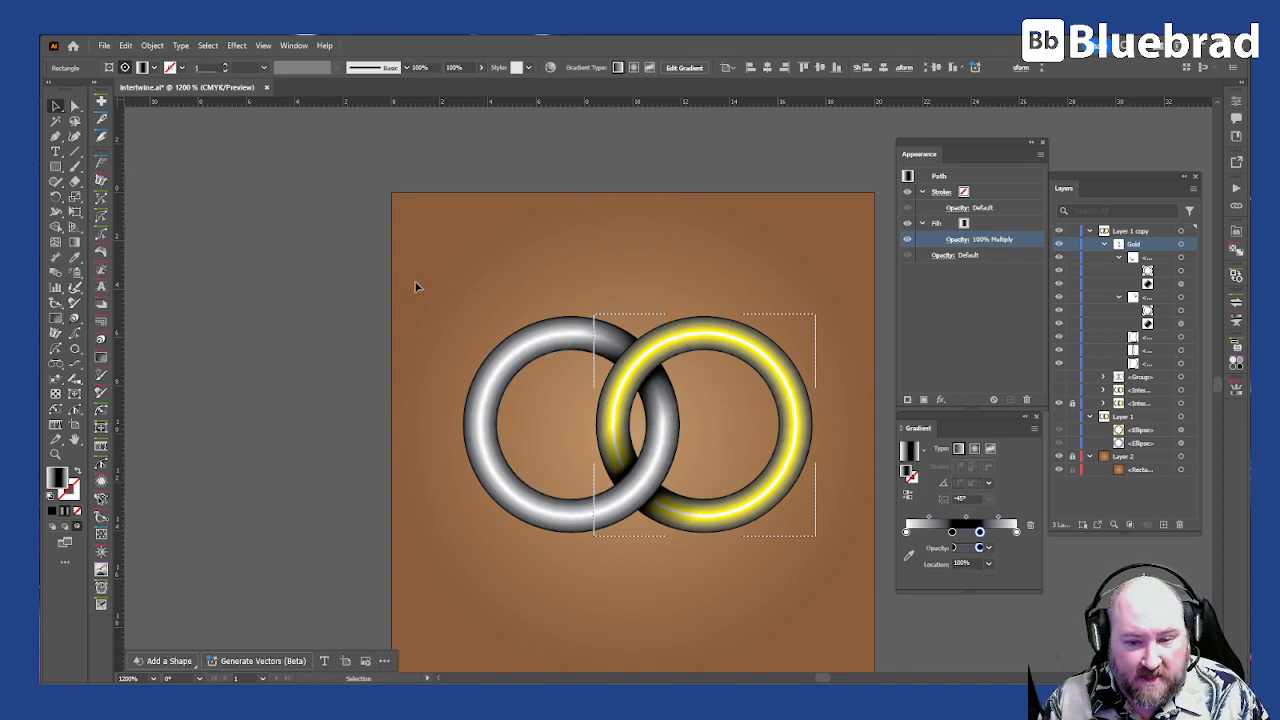
# Step: Delete the three leftover paths below the two clip groups in the Gold group
pyautogui.moveTo(651, 471); pyautogui.dragTo(631, 393)
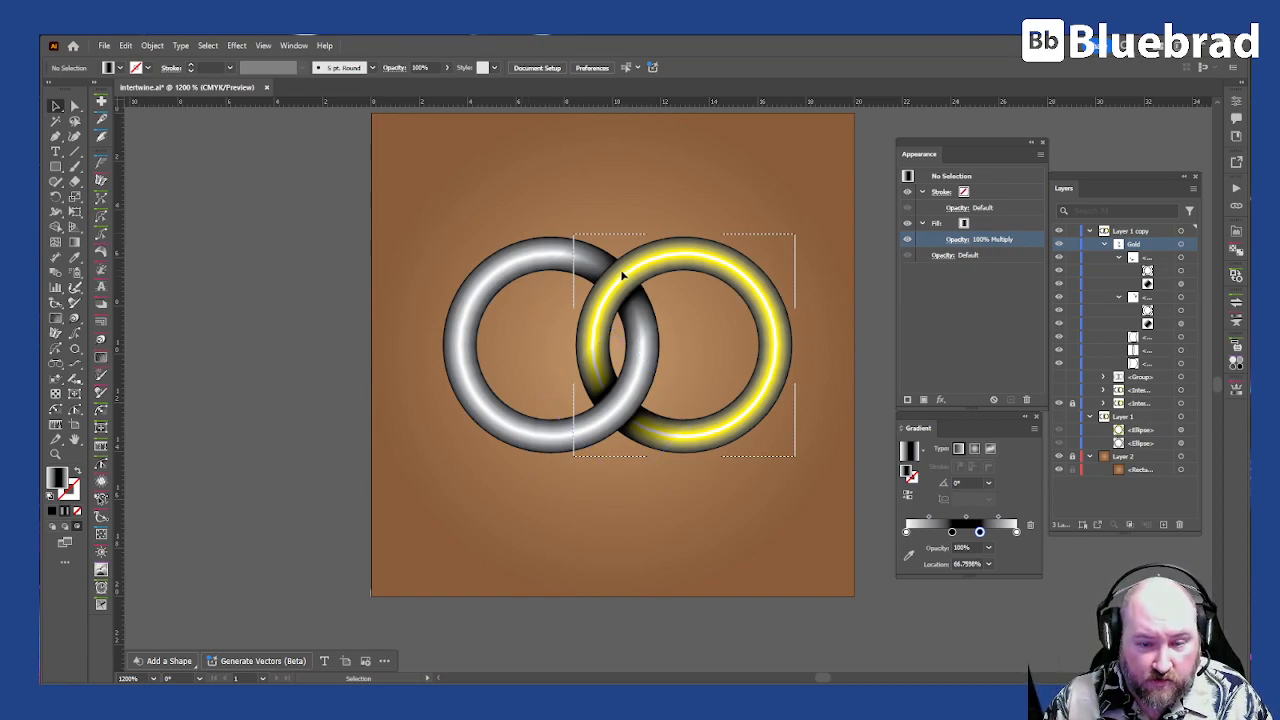
pyautogui.click(1158, 338)
pyautogui.keyDown('shift'); pyautogui.click(1150, 362); pyautogui.keyUp('shift')
pyautogui.click(1182, 527)
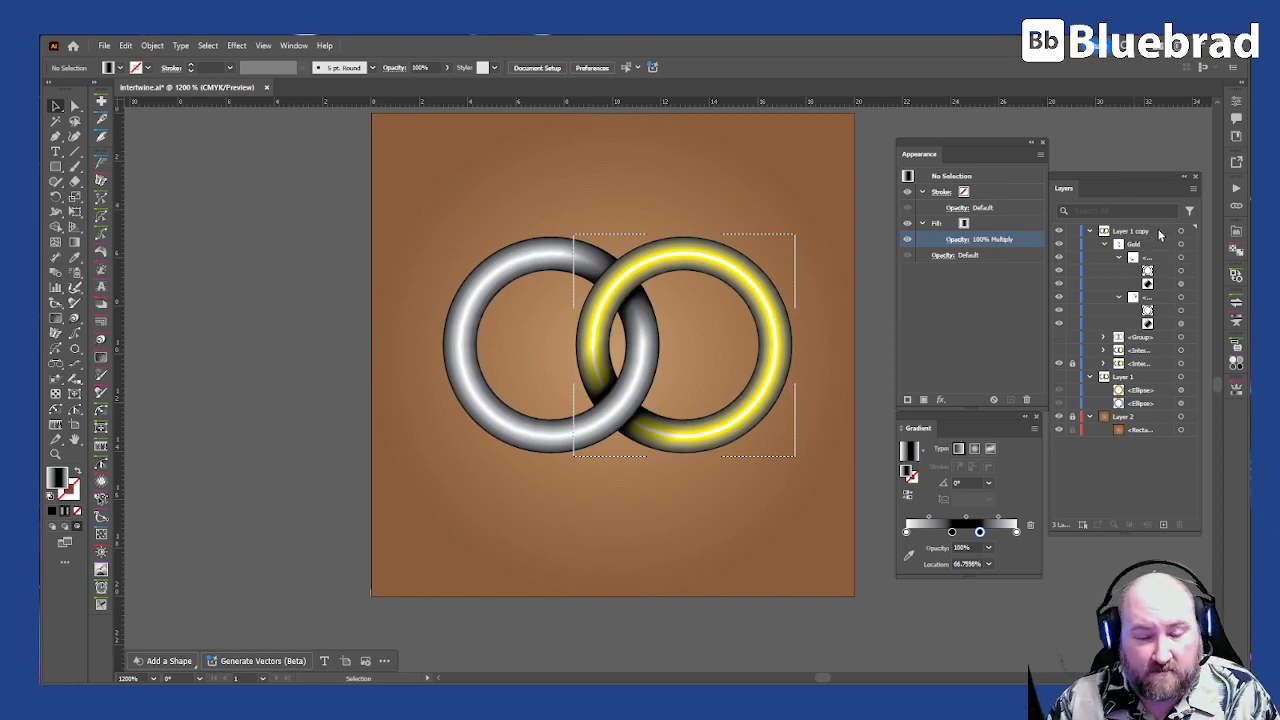
# Step: Rename the Gold group as shadows and highlight the first clip group's clipping path in the layer list
pyautogui.doubleClick(1136, 244)
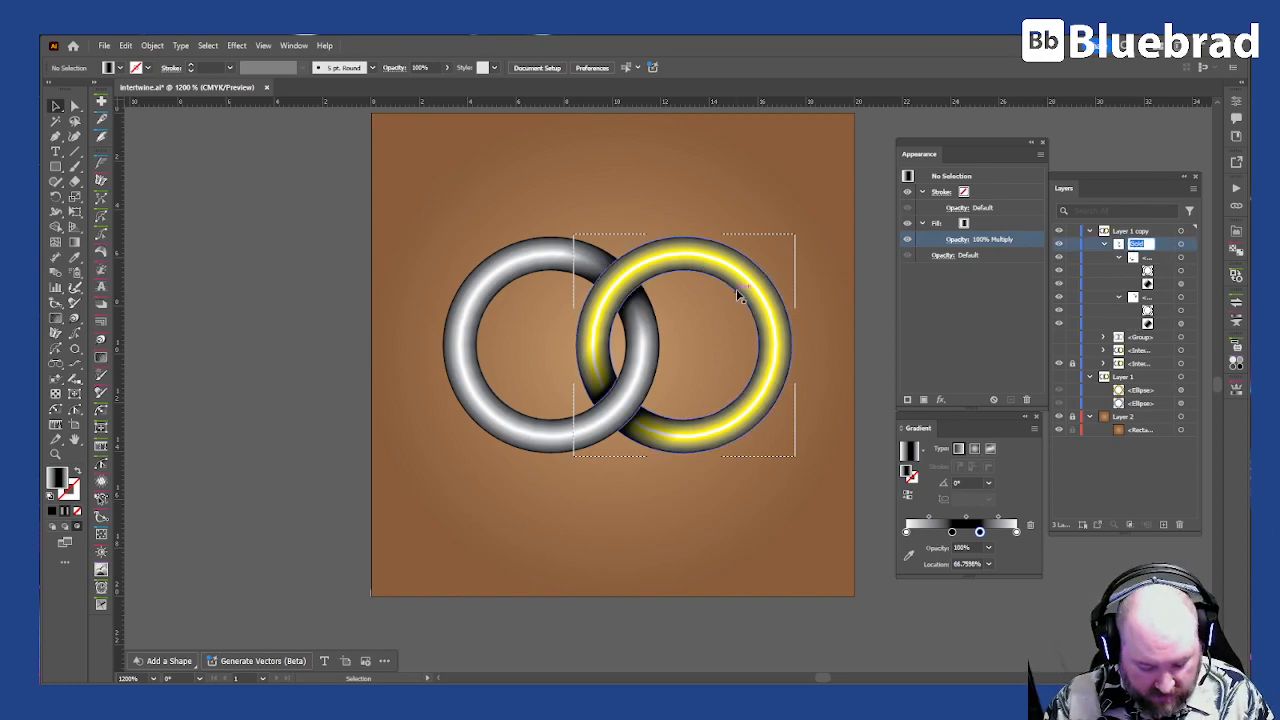
pyautogui.write('shadows')
pyautogui.press('Return')
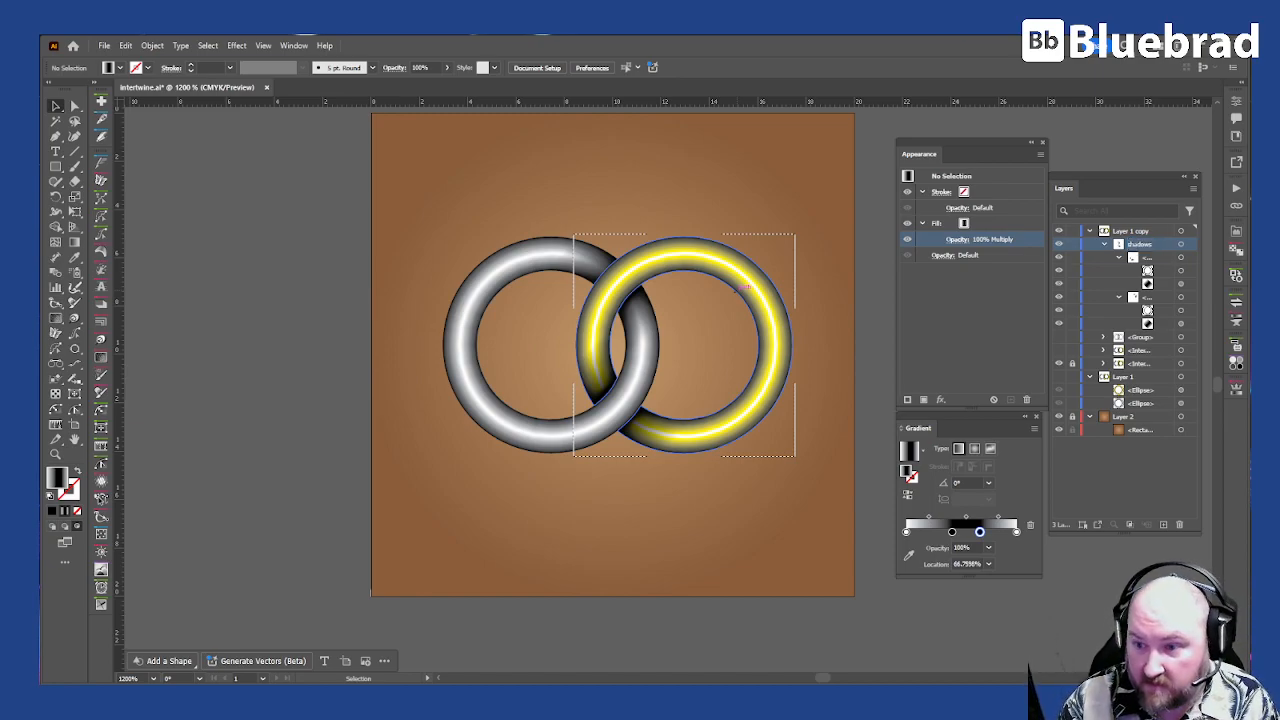
pyautogui.click(1157, 272)
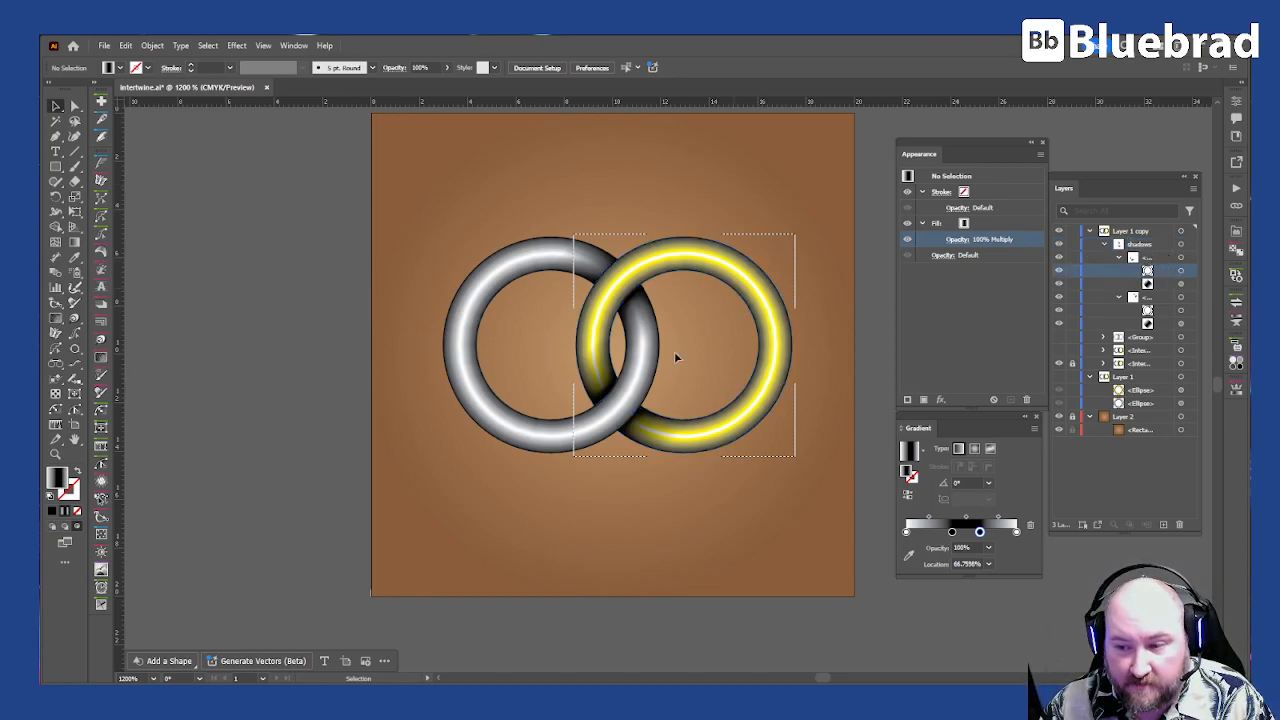